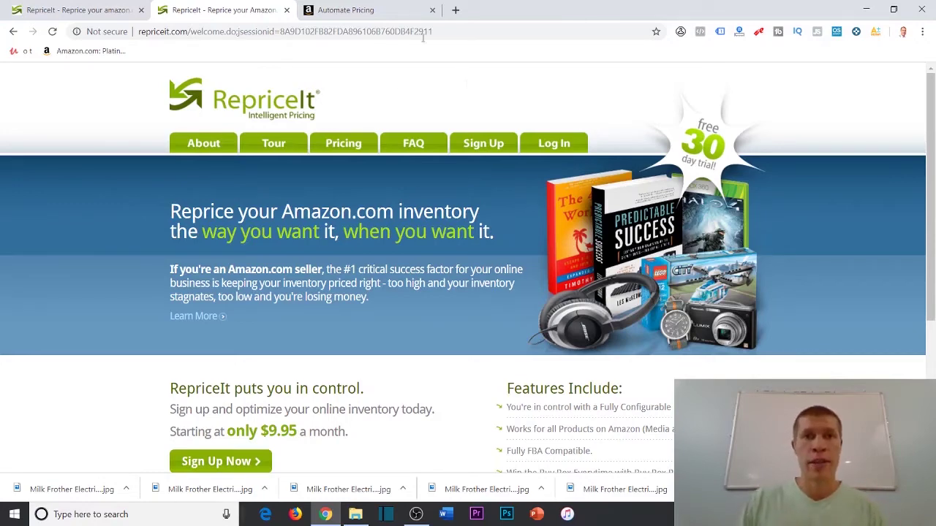
Step: Check the Automate Pricing page in Amazon Seller Central, and close it along with the RepriceIt welcome page
left_click(370, 9)
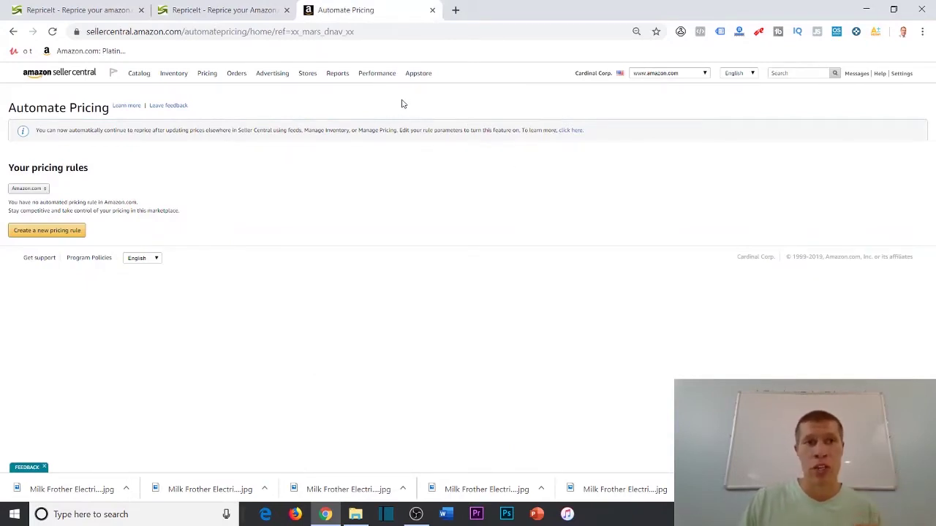
mouse_move(207, 74)
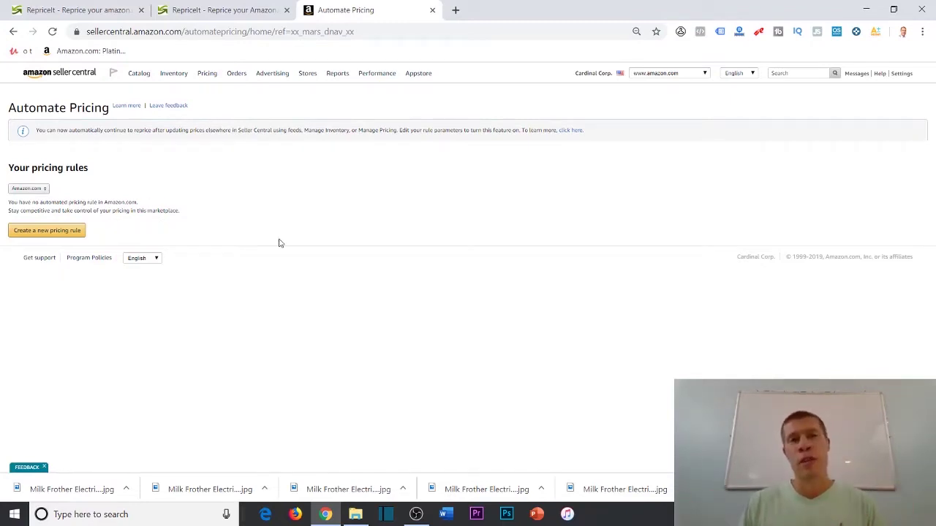
left_click(432, 10)
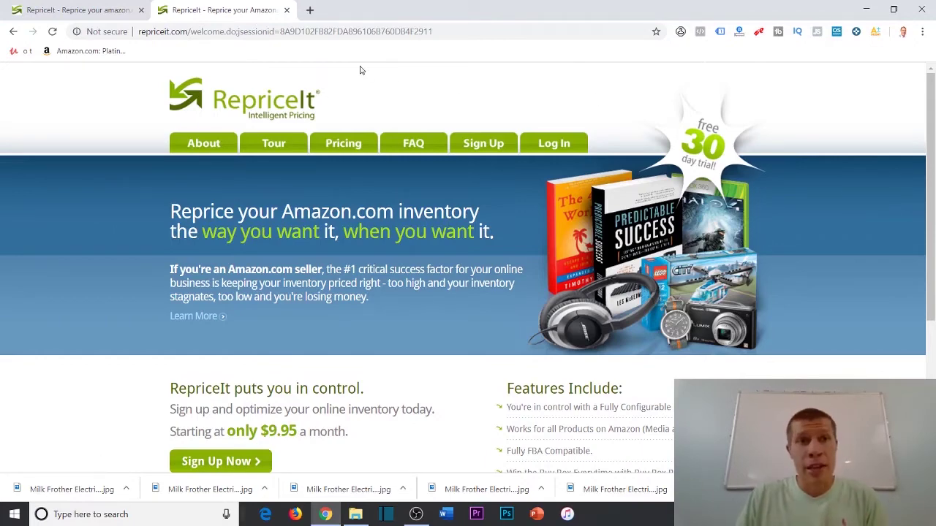
middle_click(243, 15)
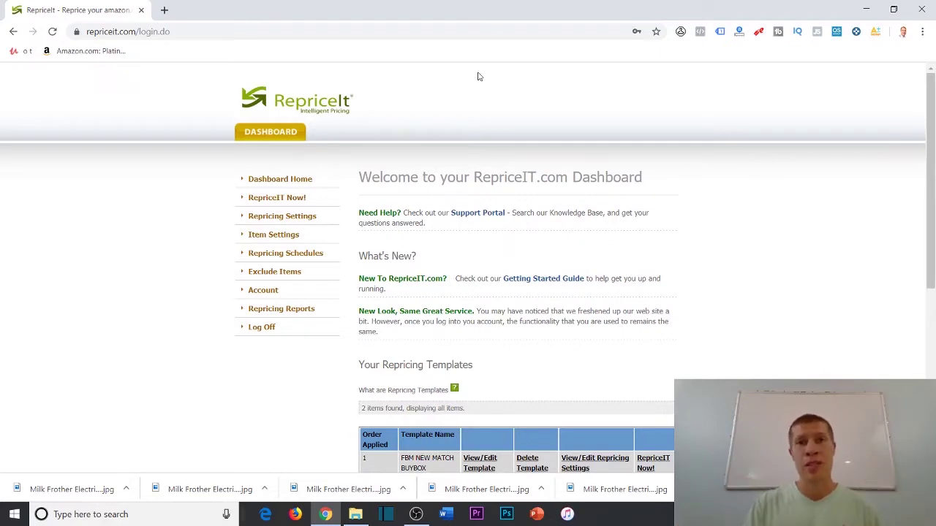
Step: Examine the repricing templates listed on the RepriceIt dashboard
scroll(563, 257, "down", 2)
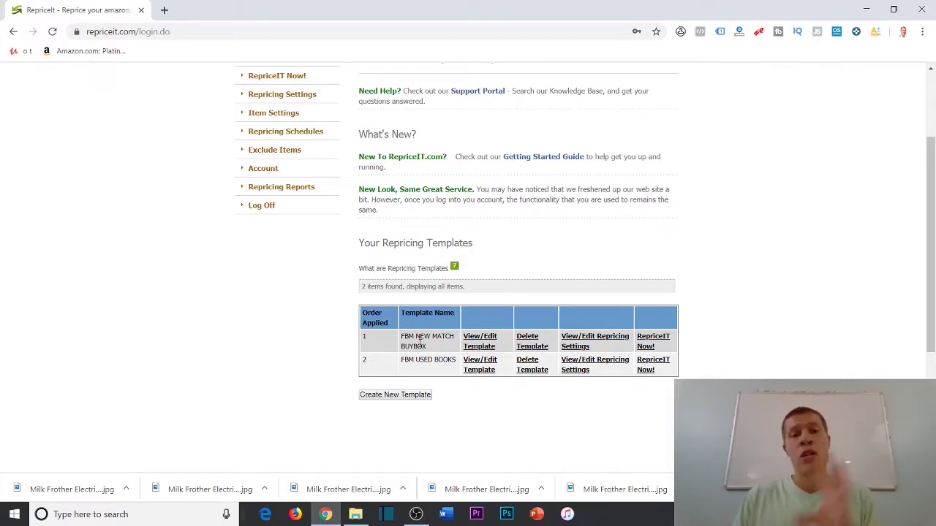
scroll(412, 355, "up", 2)
scroll(516, 258, "down", 2)
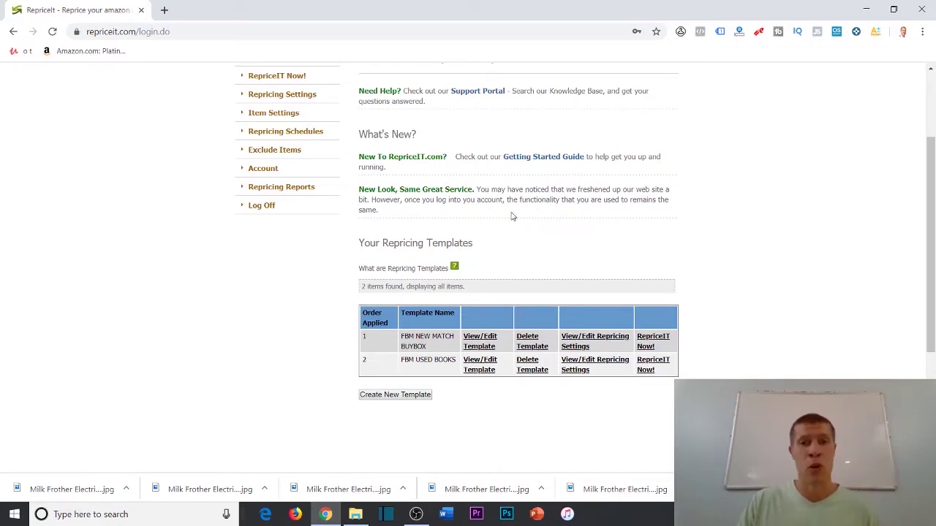
scroll(512, 216, "down", 2)
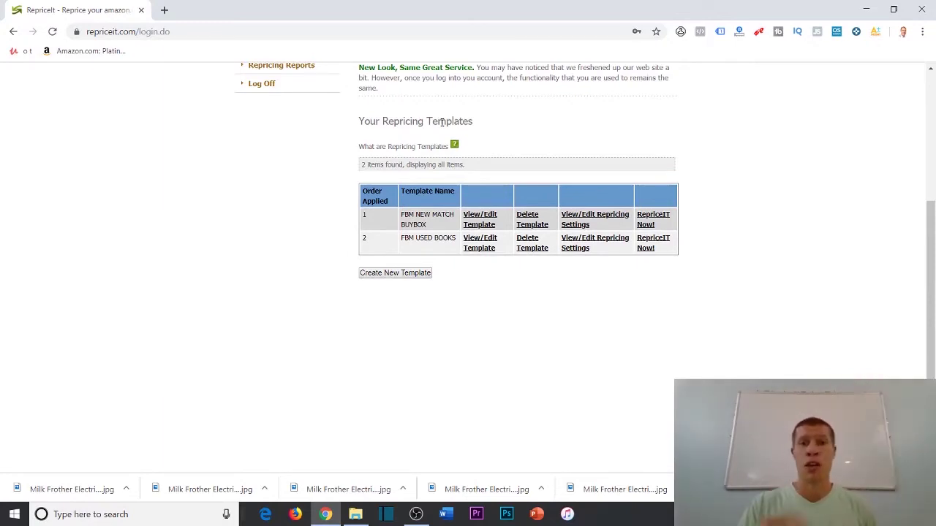
scroll(442, 122, "up", 3)
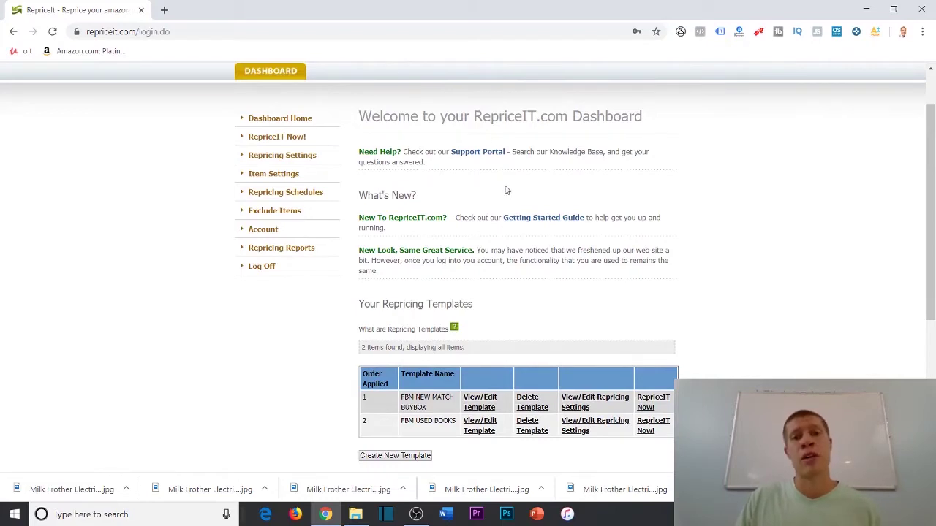
Step: Open the Getting Started Guide in a separate tab, read its six setup steps, and close it
right_click(528, 221)
left_click(573, 230)
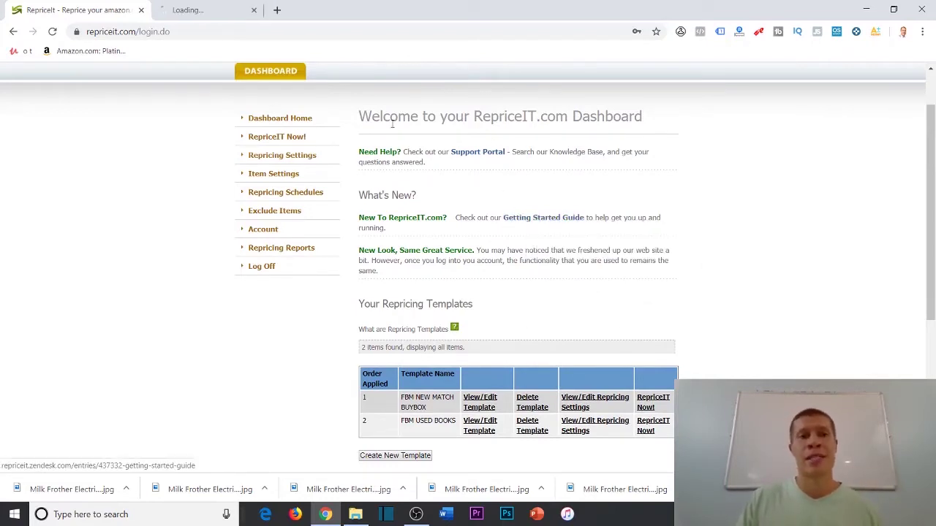
left_click(223, 12)
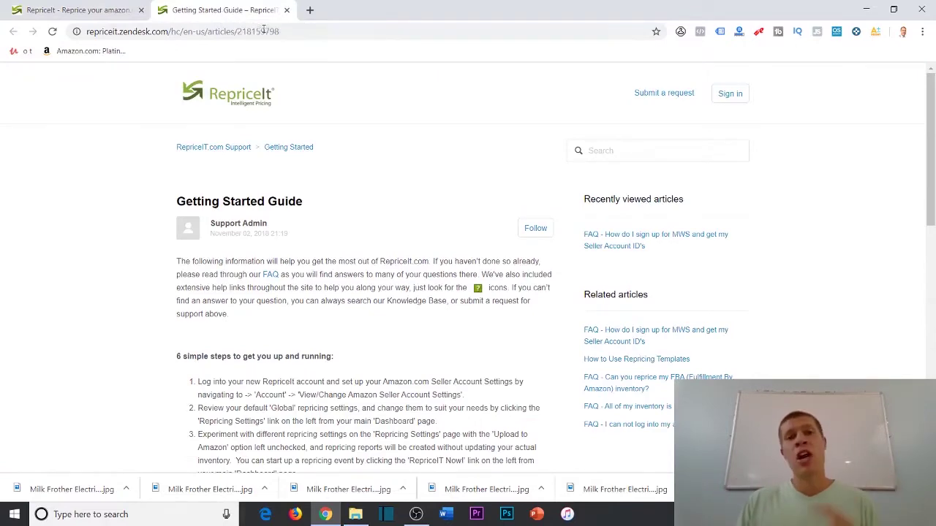
scroll(475, 81, "down", 1)
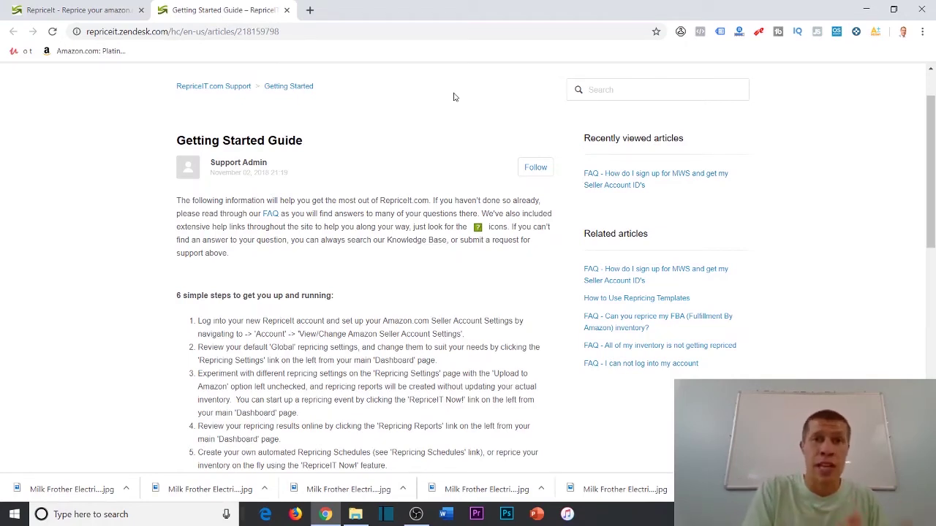
scroll(200, 218, "down", 2)
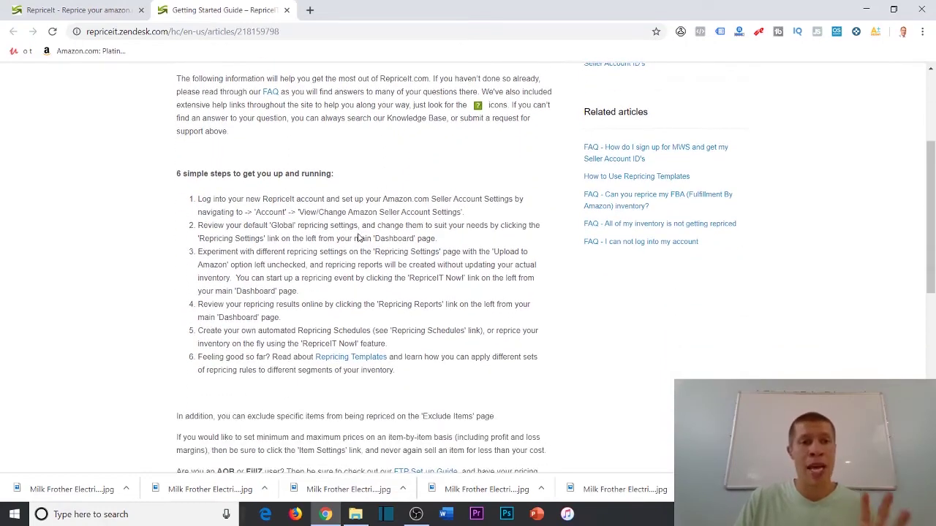
left_click(59, 6)
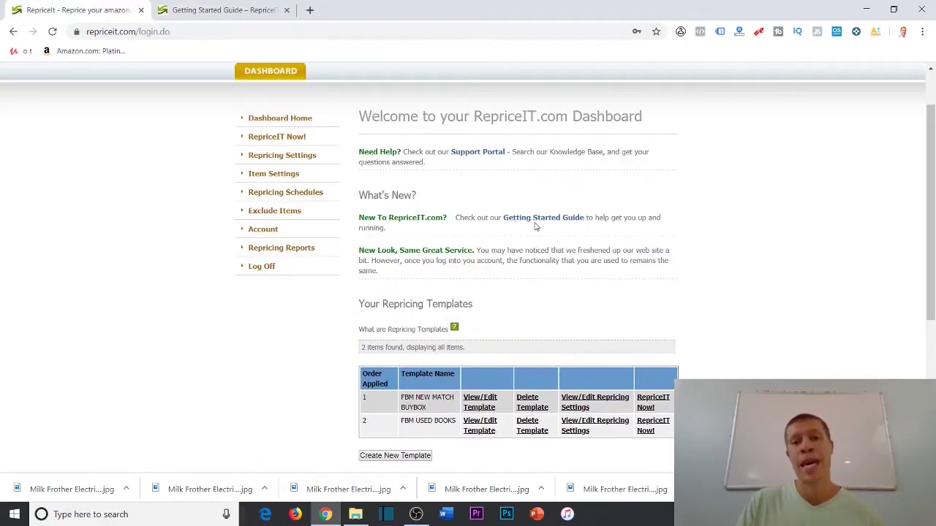
left_click(232, 12)
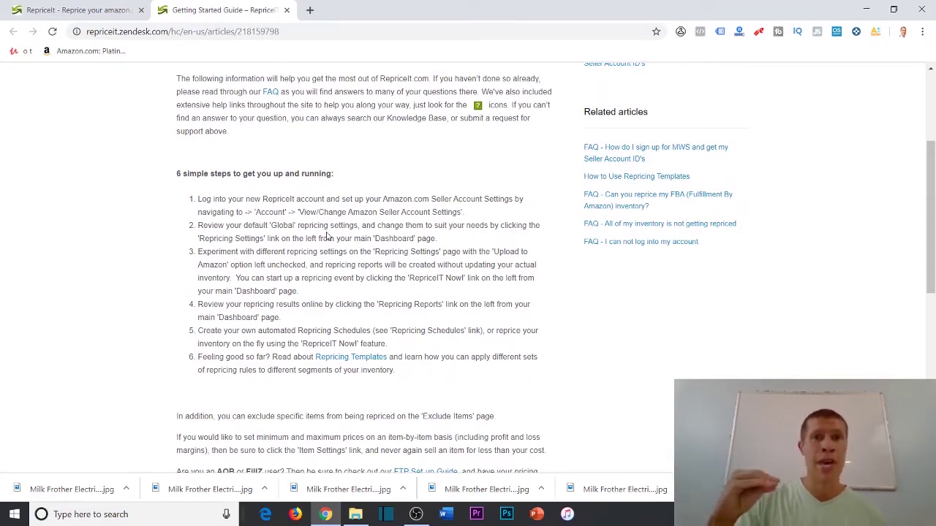
key("ctrl+Tab")
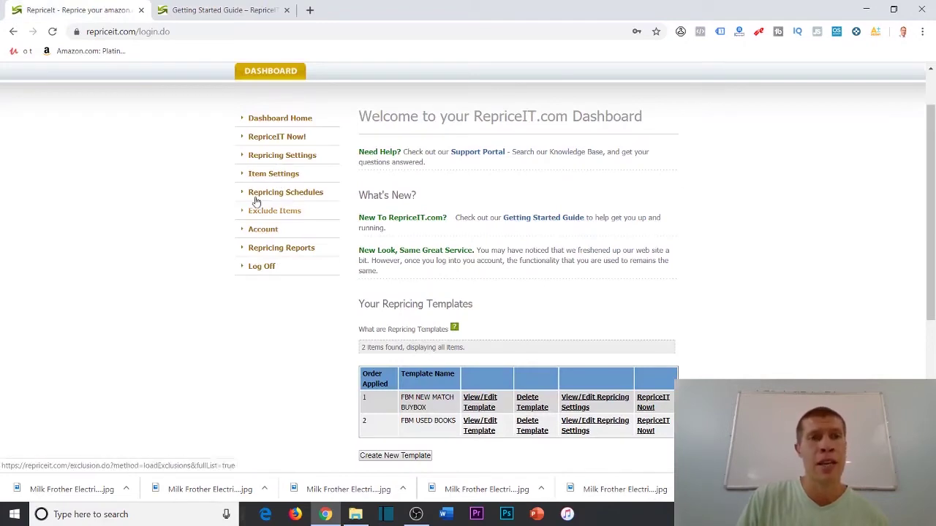
left_click(286, 10)
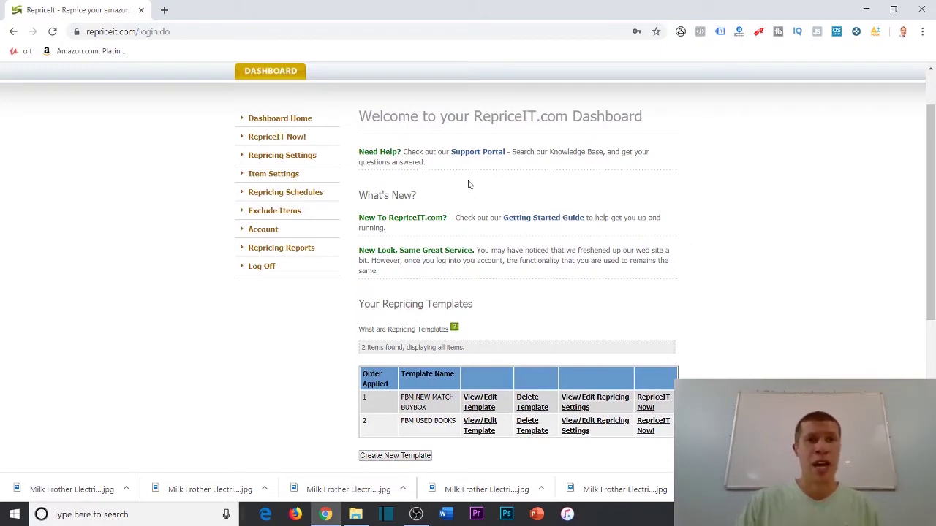
Step: Start a new repricing schedule and compare its blank form with the existing schedules list opened in a second tab
left_click(295, 200)
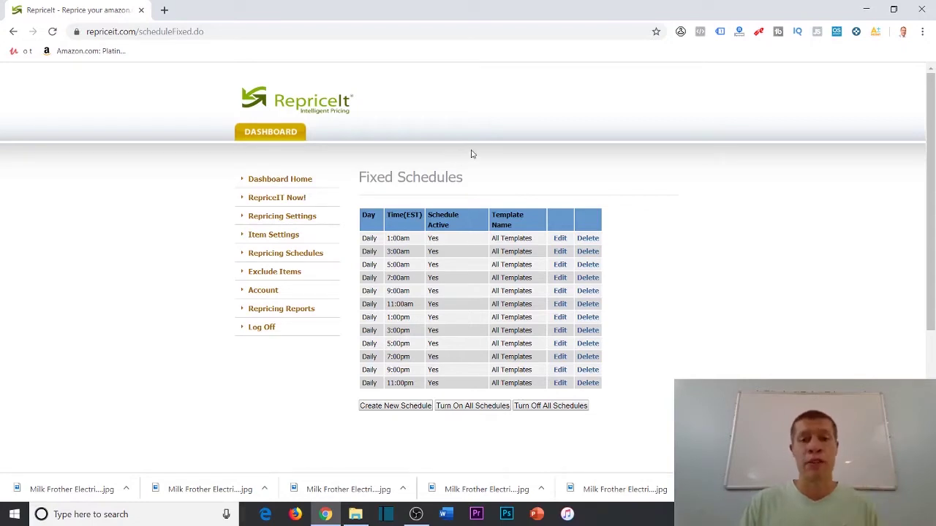
left_click(394, 407)
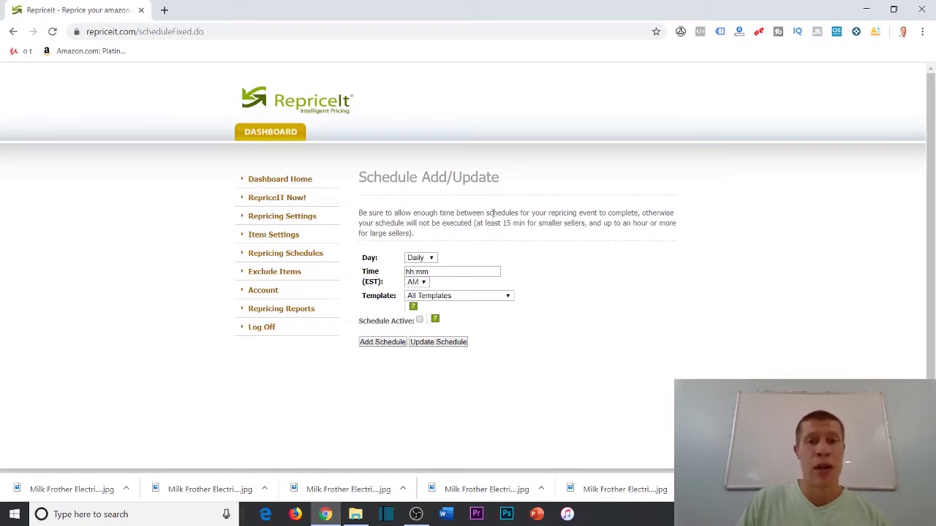
right_click(289, 216)
right_click(265, 253)
left_click(296, 261)
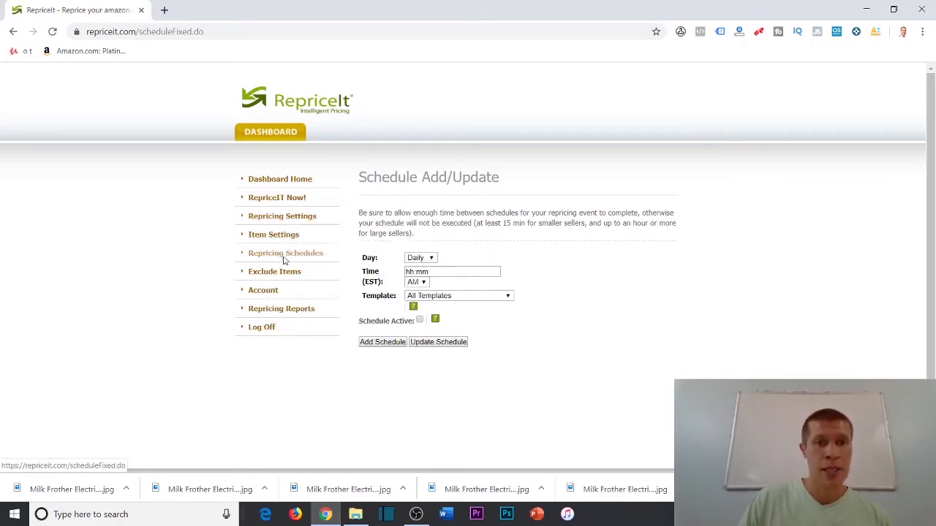
left_click(223, 9)
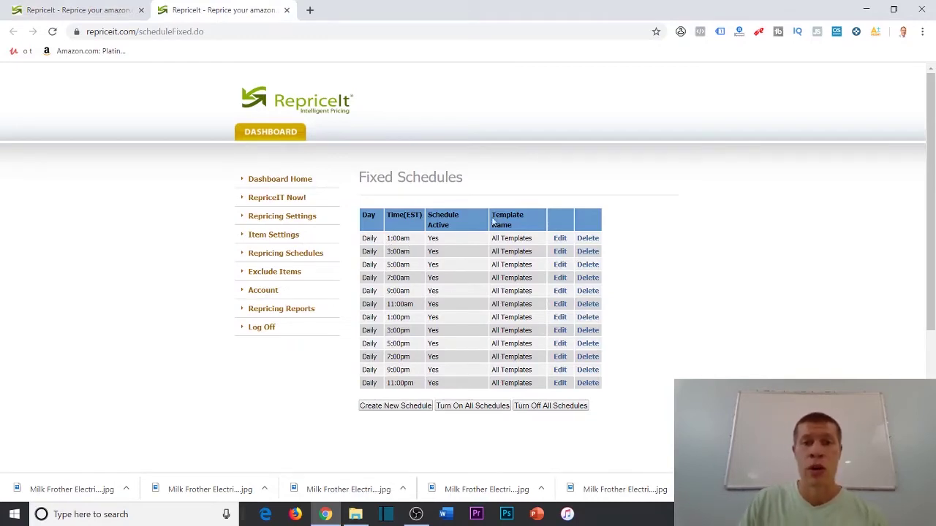
left_click(100, 6)
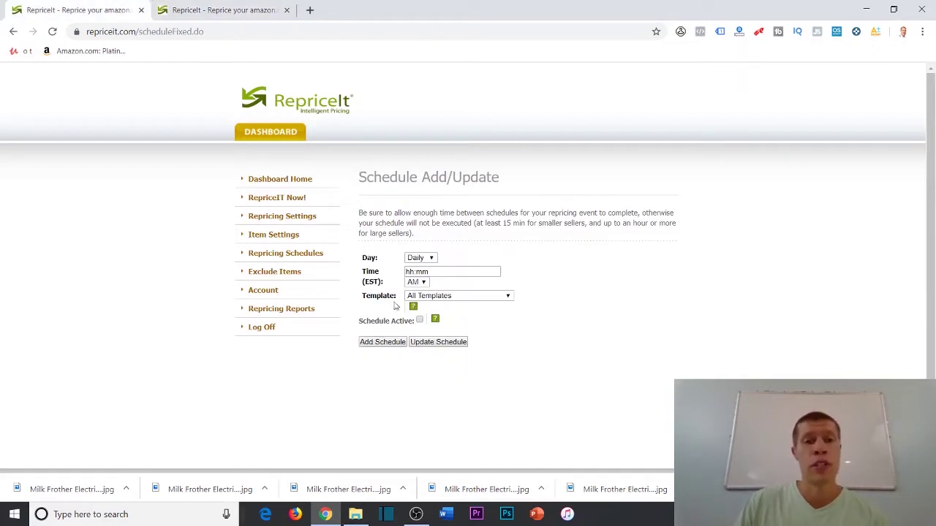
left_click(212, 10)
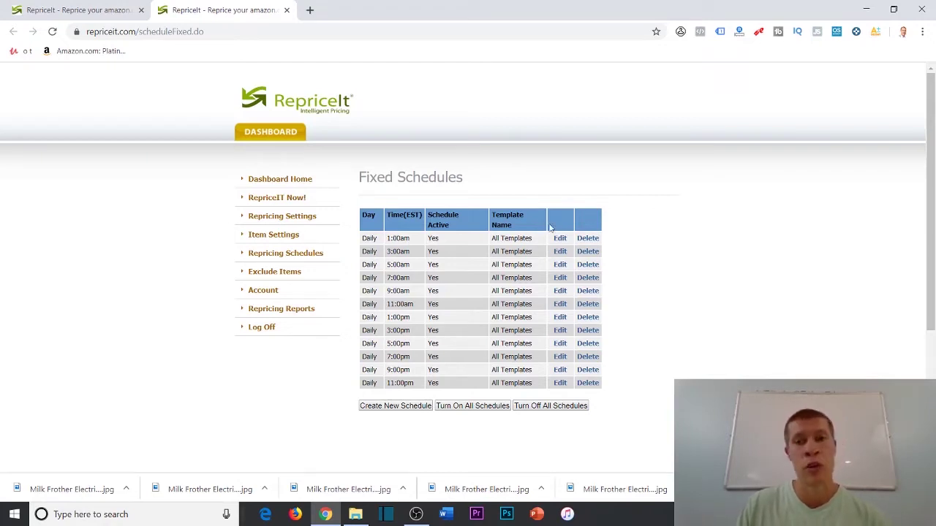
left_click(70, 7)
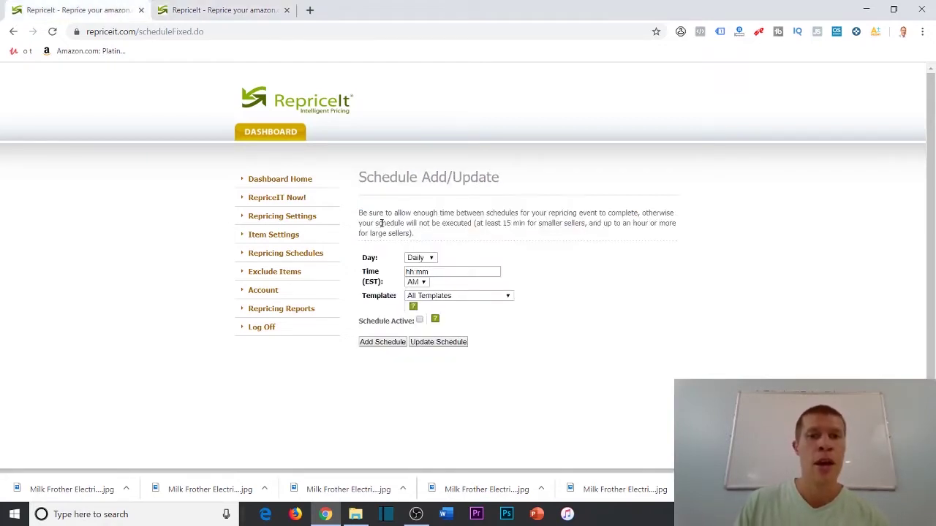
Step: Inspect the day choices and the time field of the new schedule form, keeping Daily
left_click(414, 258)
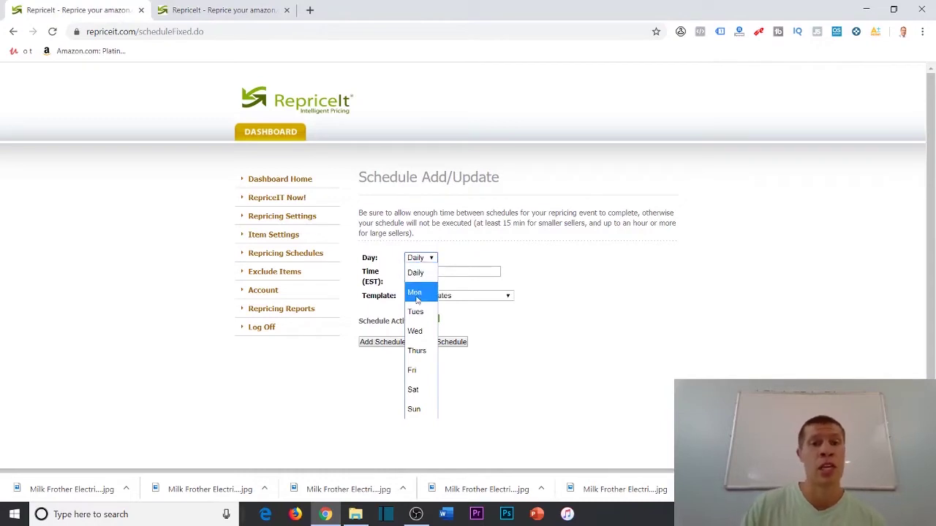
left_click(463, 223)
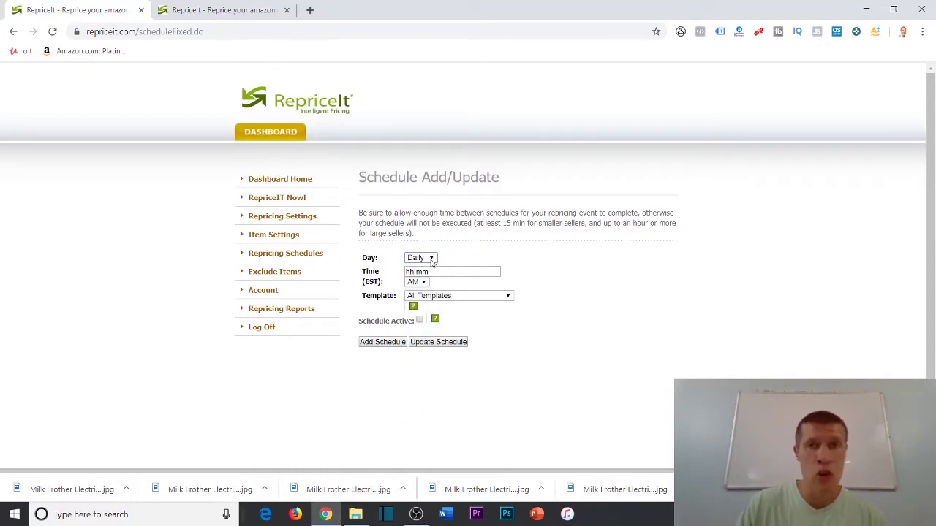
left_click_drag(438, 271, 378, 271)
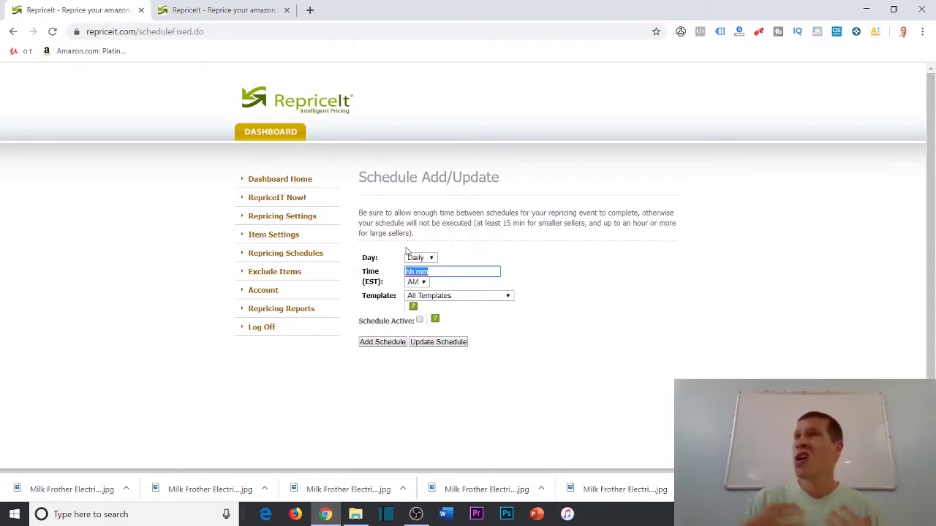
left_click(472, 219)
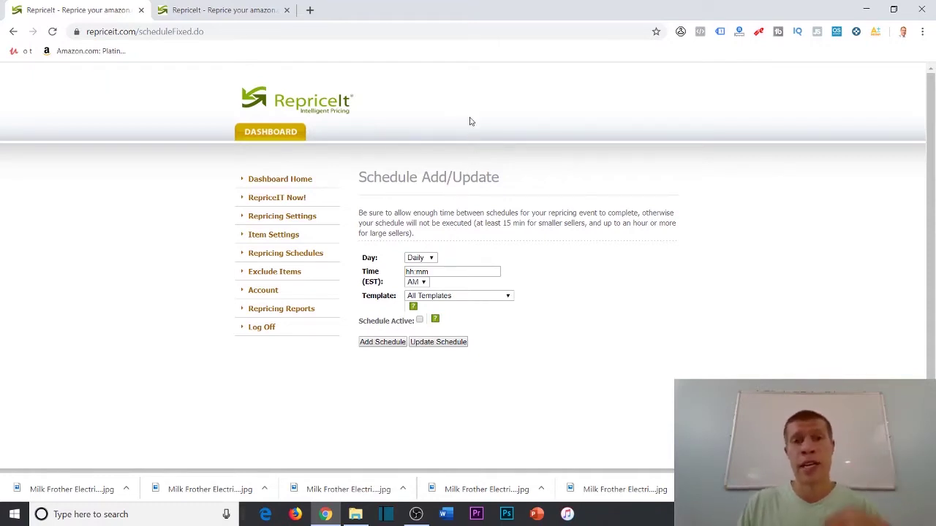
Step: Fill in a daily 3:00 PM schedule for All Templates and toggle Schedule Active on and off
left_click(431, 271)
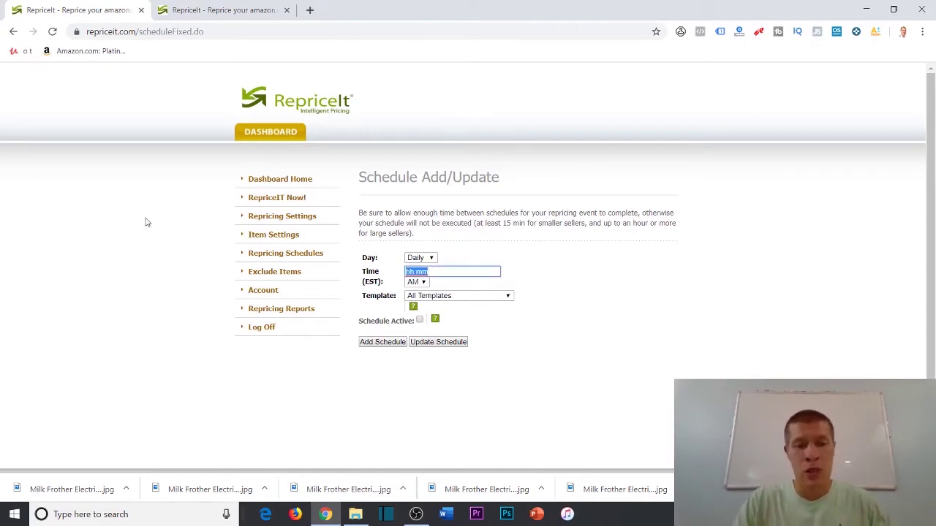
type("3:00")
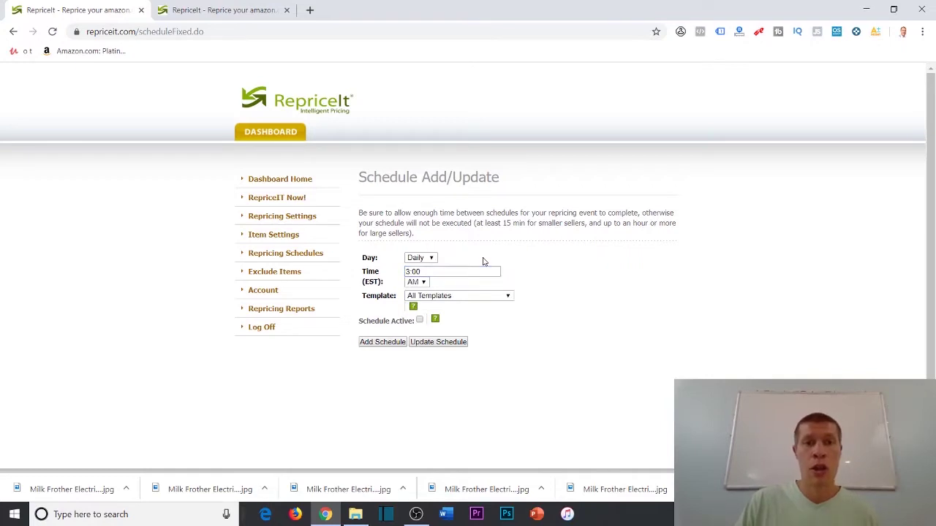
left_click(417, 282)
left_click(414, 316)
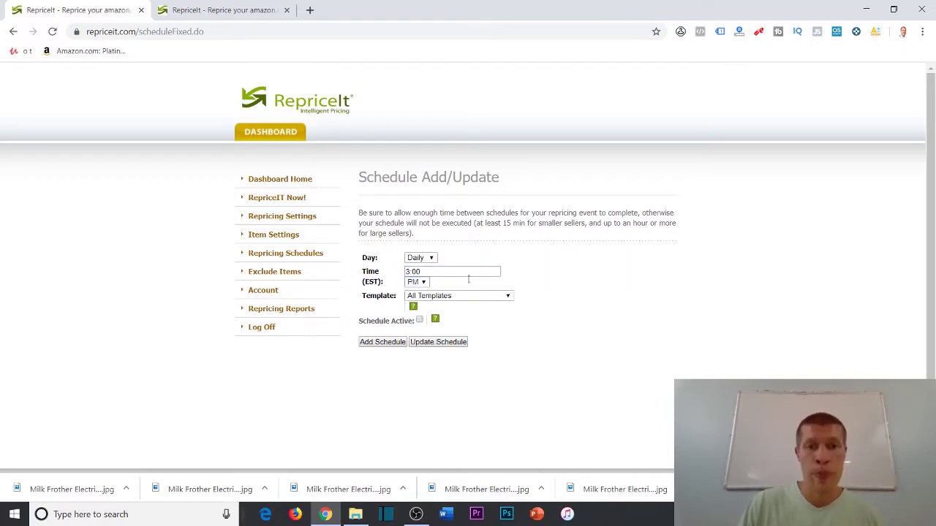
left_click(459, 295)
left_click(578, 283)
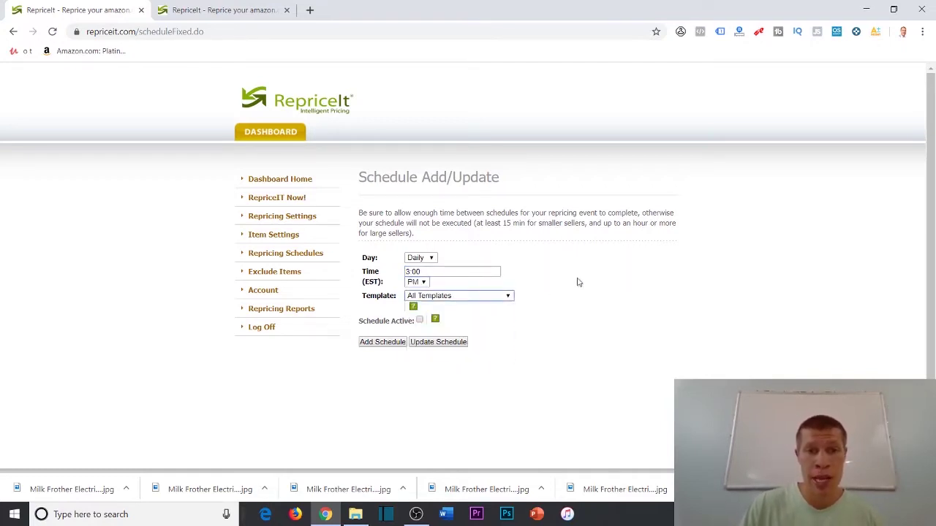
left_click(420, 321)
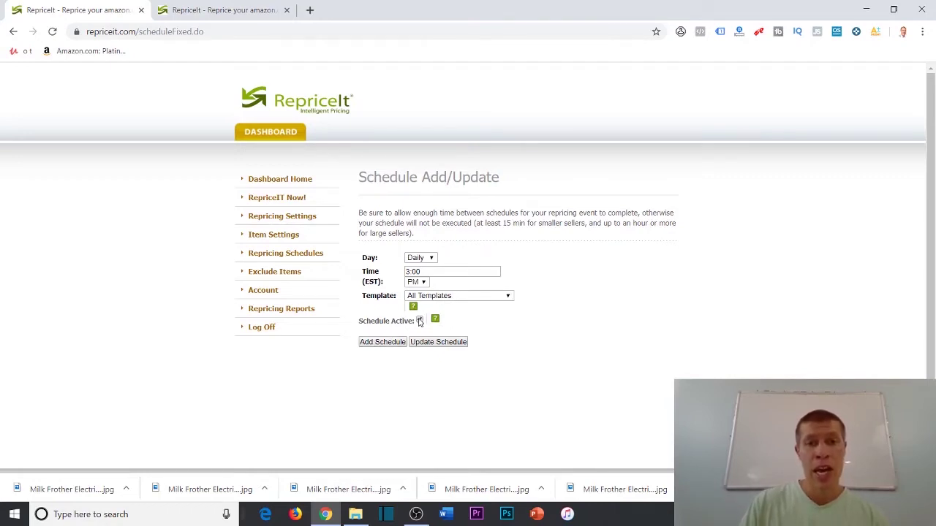
left_click(419, 321)
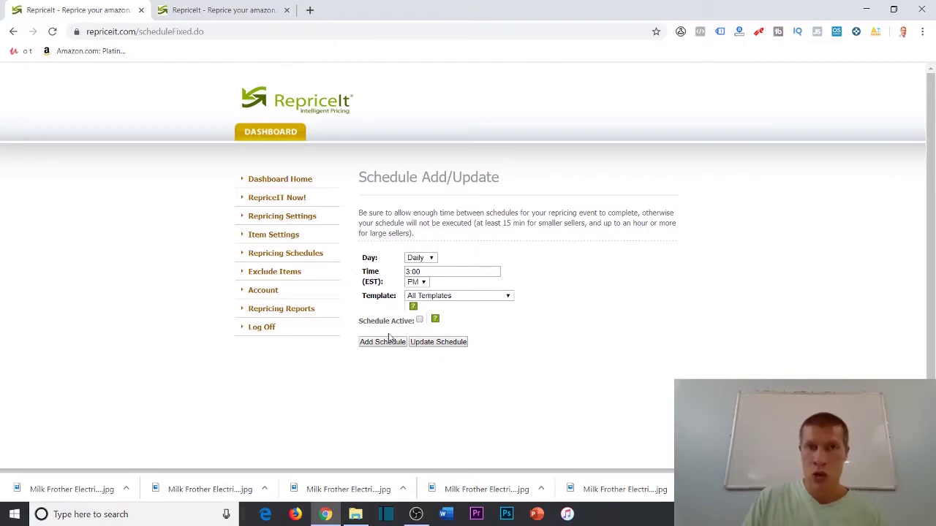
Step: Return to the repricing schedules list without adding the schedule, and close the duplicate tab
left_click(252, 256)
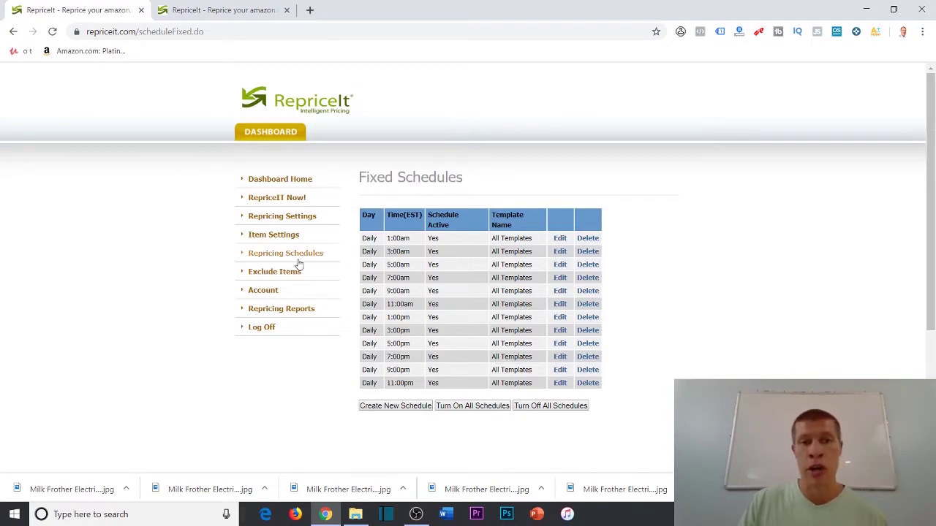
left_click(141, 10)
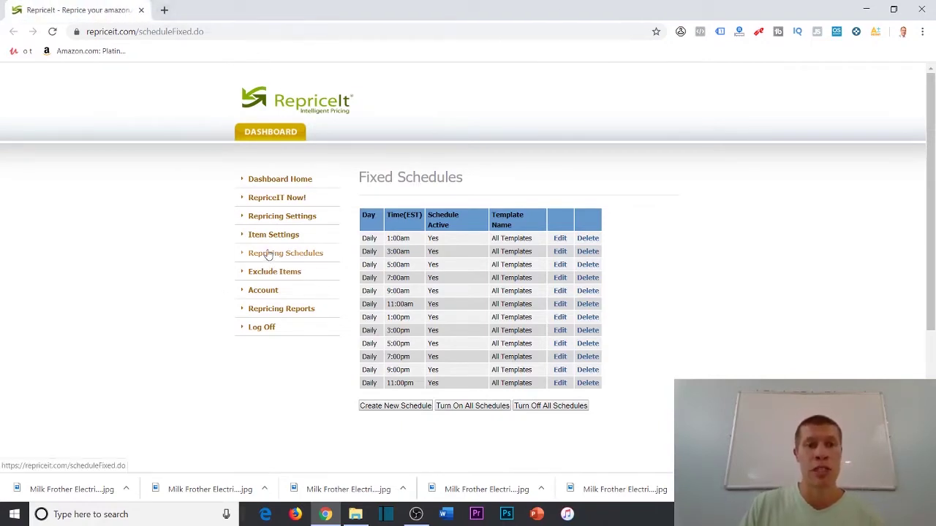
Step: Check the Repricing Settings template list and start a new repricing template from the dashboard home page
left_click(273, 219)
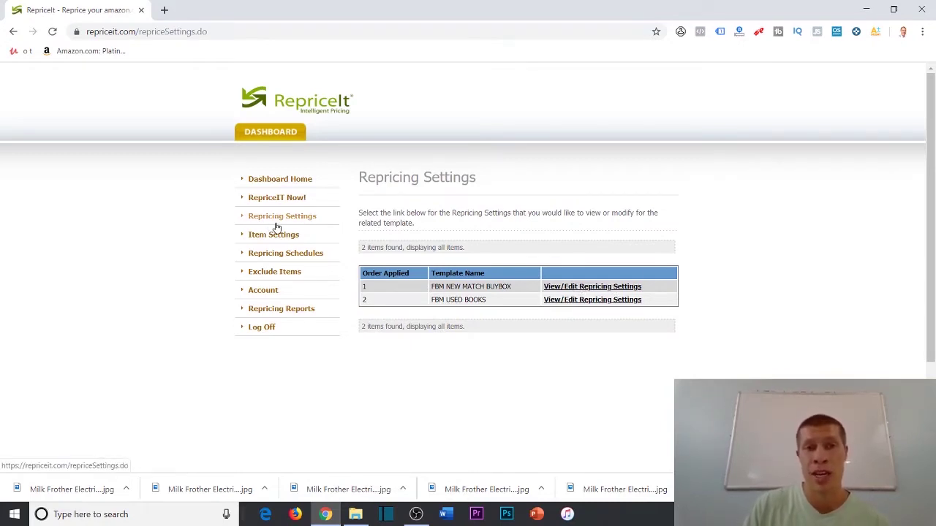
left_click(278, 181)
scroll(517, 183, "down", 1)
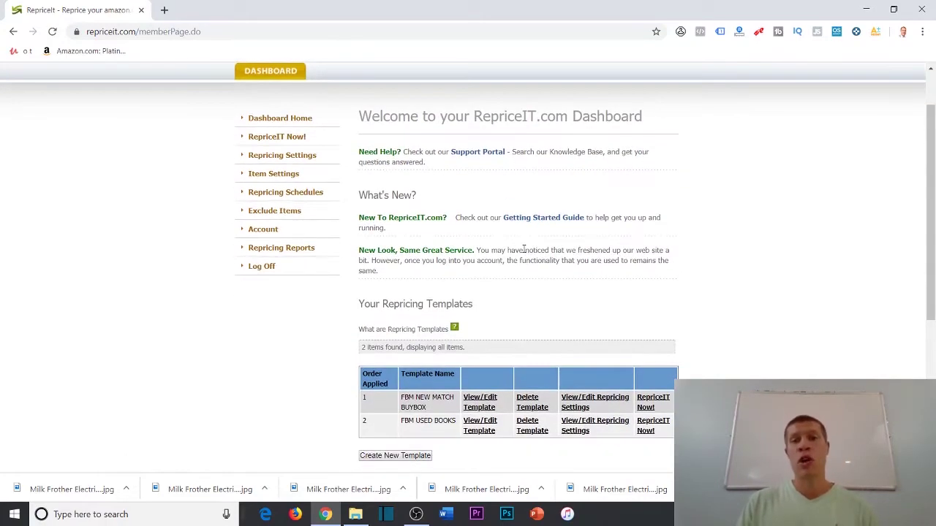
scroll(523, 249, "down", 2)
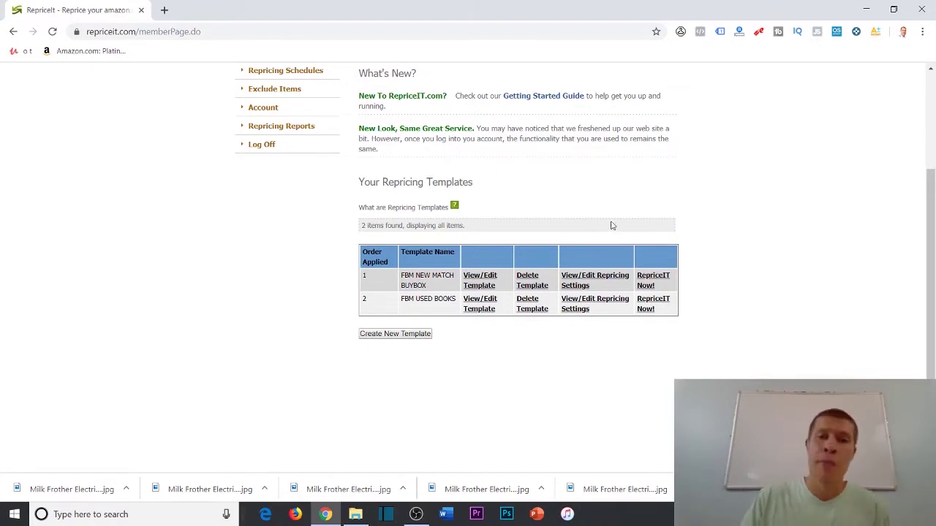
left_click(426, 334)
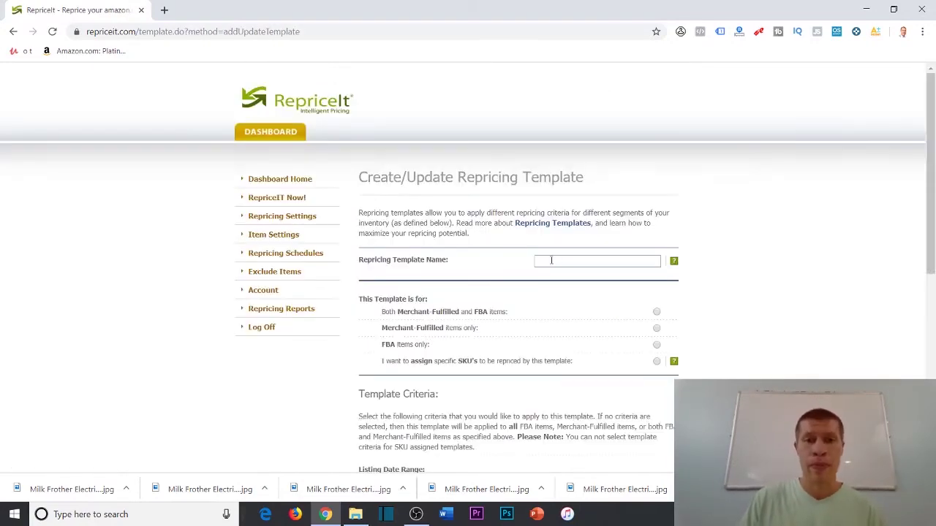
Step: Enter FBA NEW BOOKS as an example repricing template name
left_click(571, 259)
left_click(814, 214)
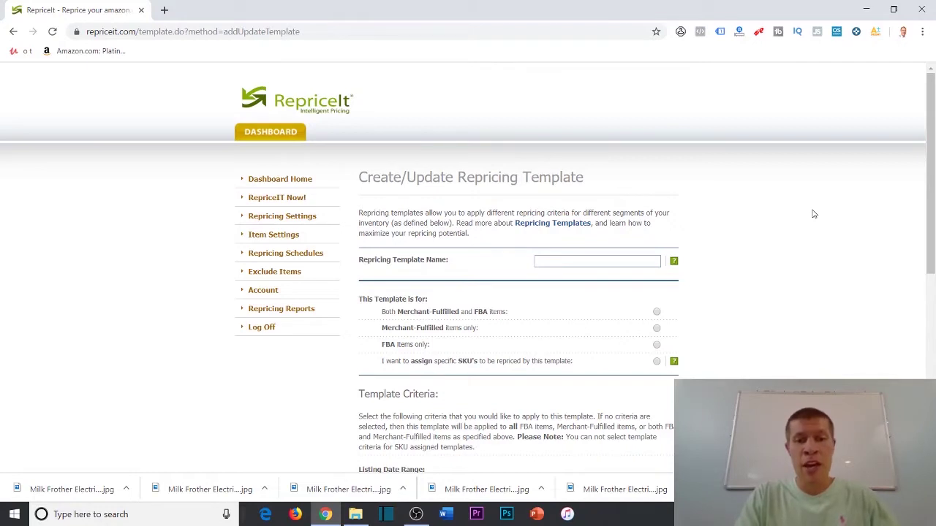
left_click(637, 264)
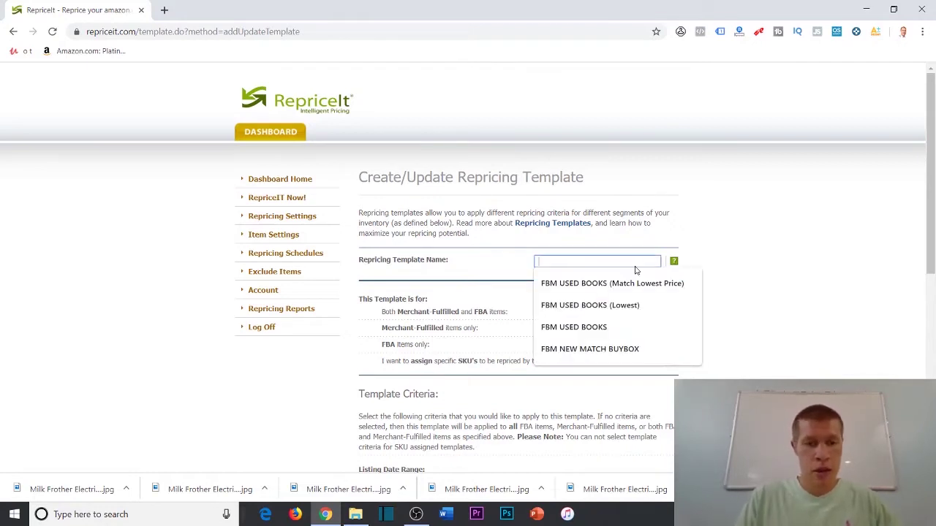
type("FBA NEW")
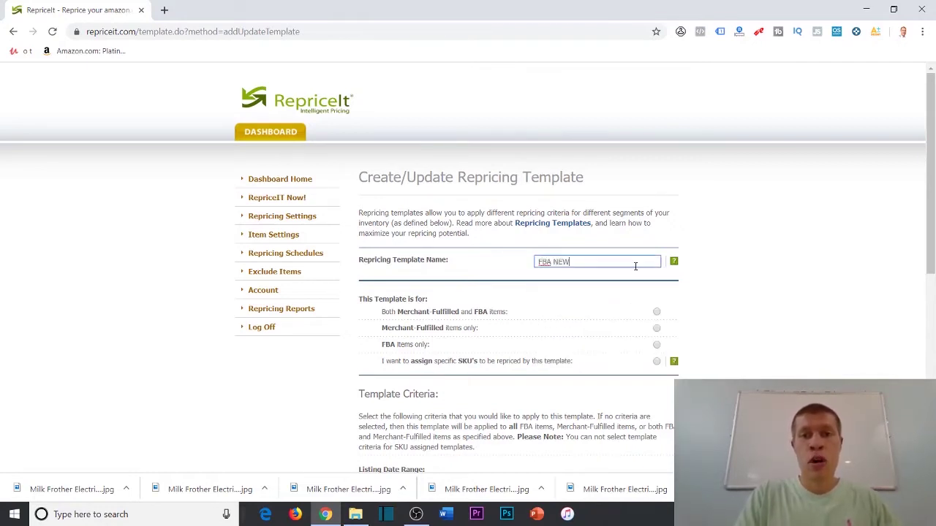
type(" BOOKS")
Step: Replace the template name with FBA COUPON ARBITR as another example and clear the name
left_click_drag(635, 266, 515, 268)
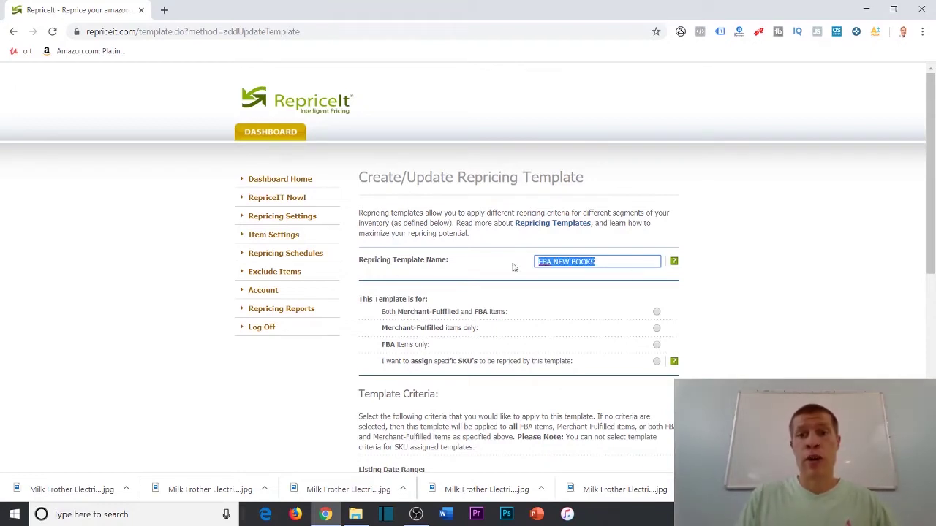
type("FBA COUPON")
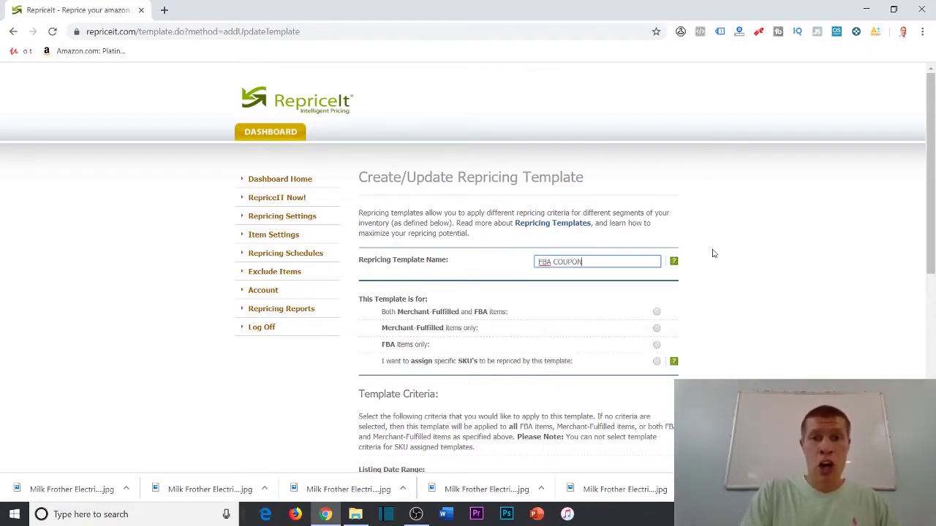
type(" ARBITR")
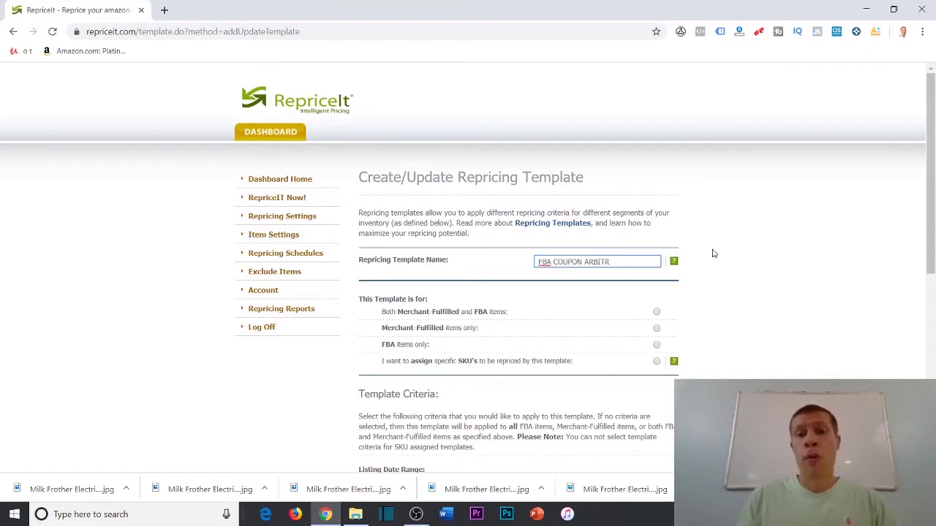
left_click_drag(658, 262, 190, 254)
key("BackSpace")
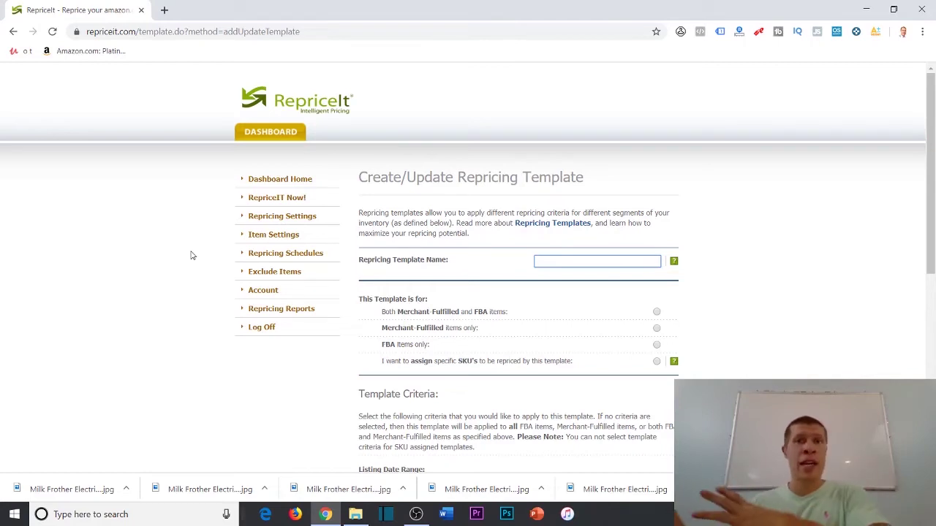
Step: Try FBM USED BOOK as the repricing template name and remove it again
type("FBM U")
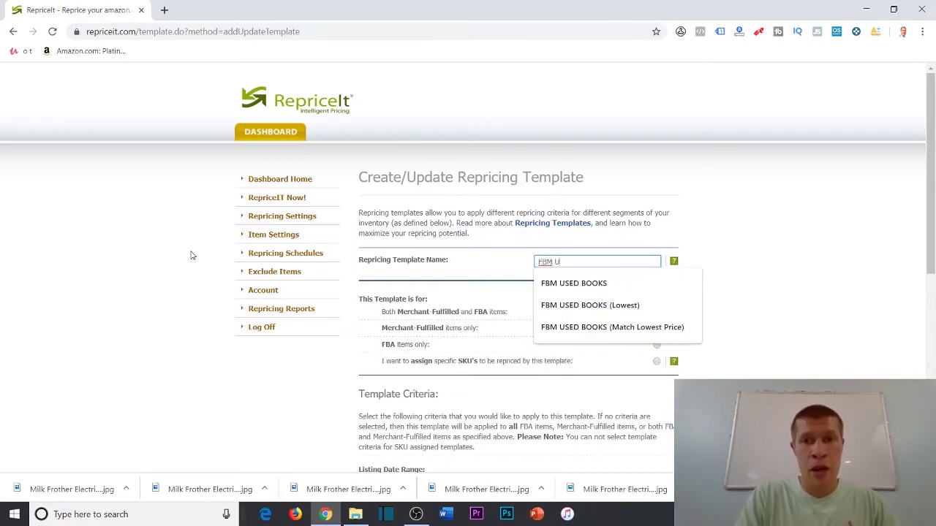
type("SED BOOK")
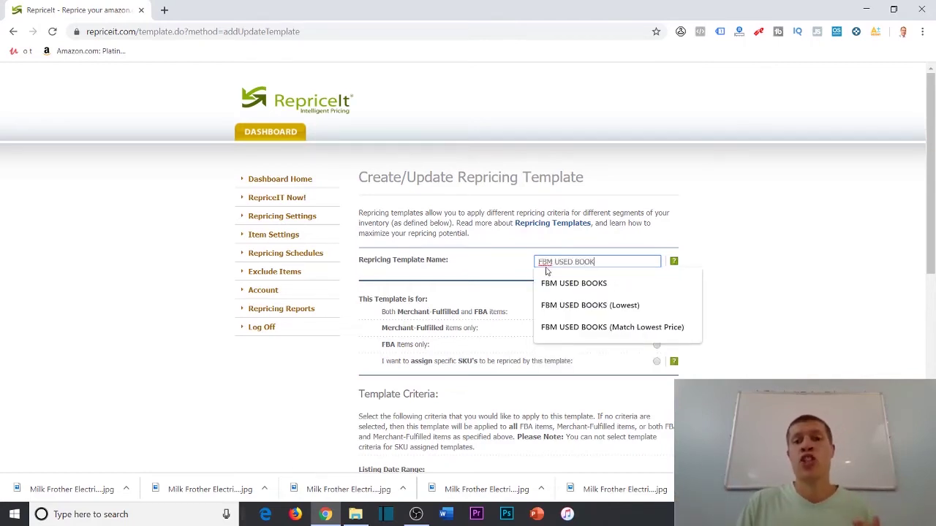
key("ctrl+a")
key("BackSpace")
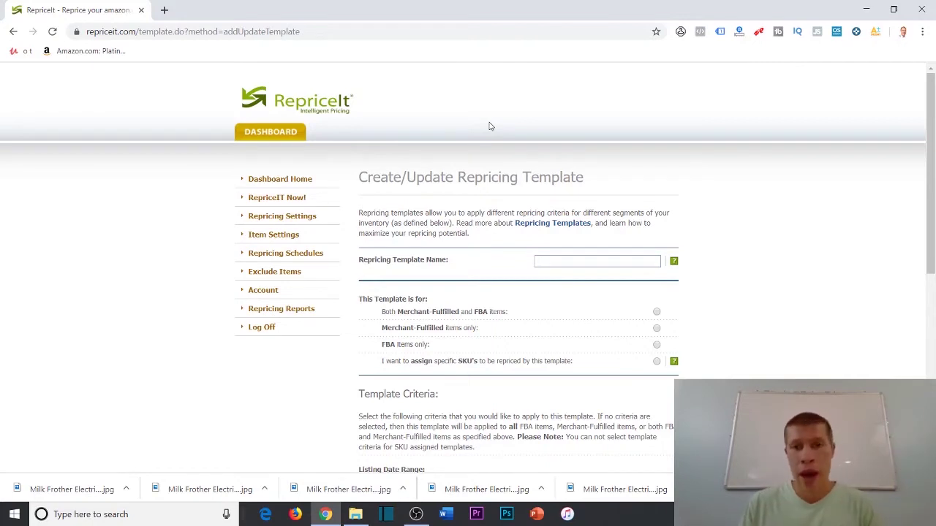
Step: Name the new repricing template TEST TEMPLATE
left_click(549, 260)
type("Te")
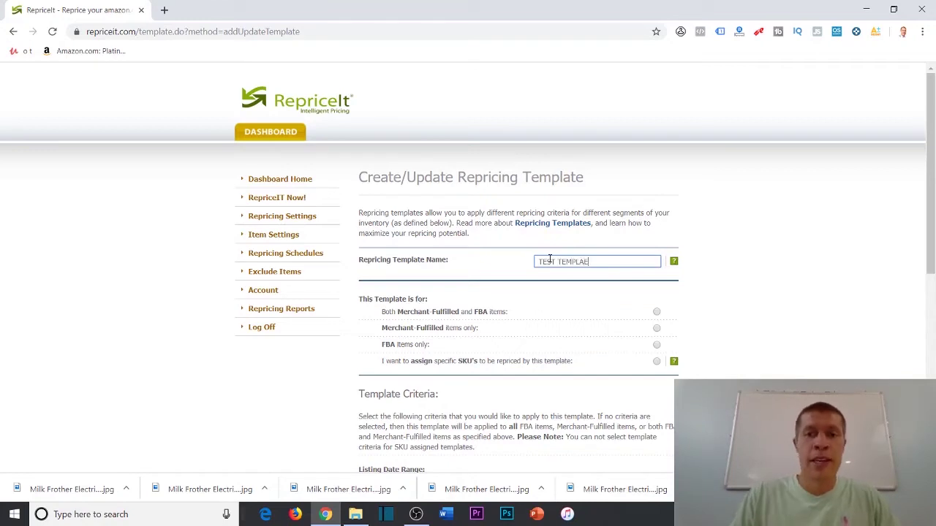
scroll(731, 278, "down", 3)
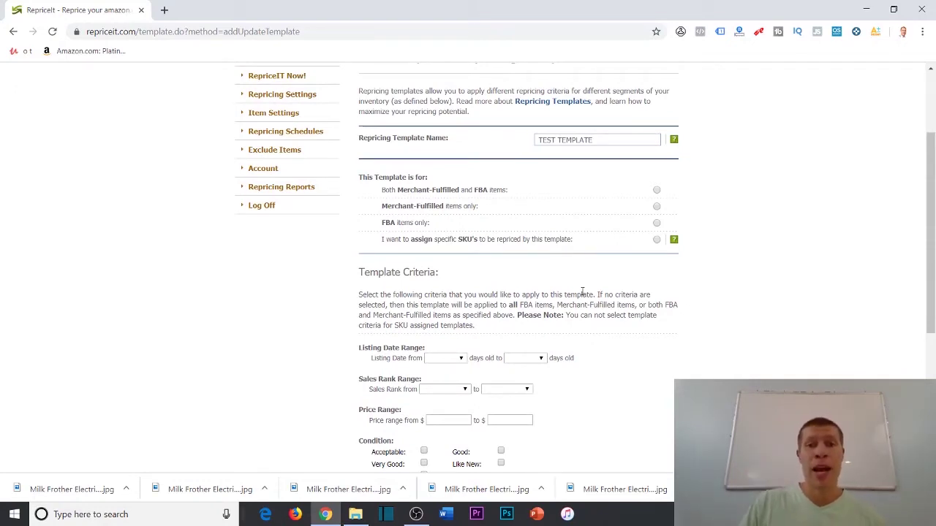
Step: Try the template's item scope options: Merchant-Fulfilled items only, FBA items only and assigning specific SKU's
left_click(656, 206)
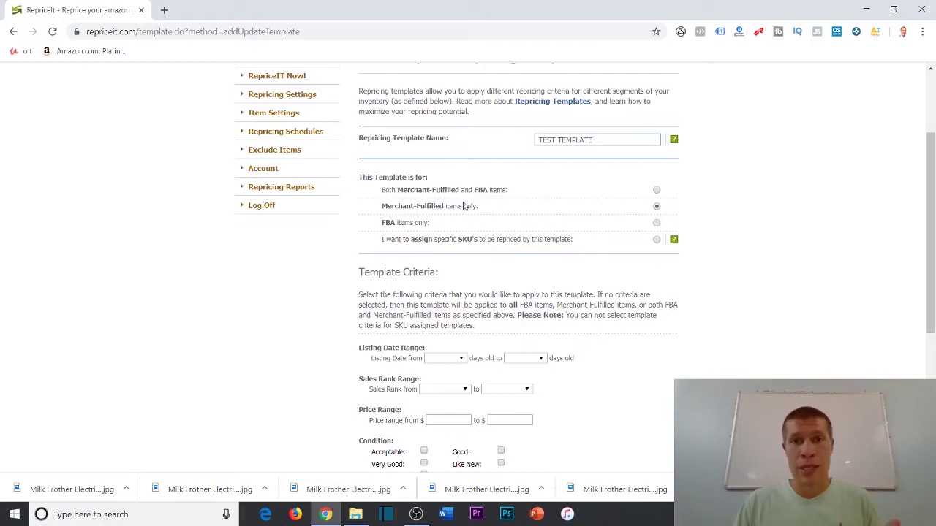
scroll(519, 182, "up", 2)
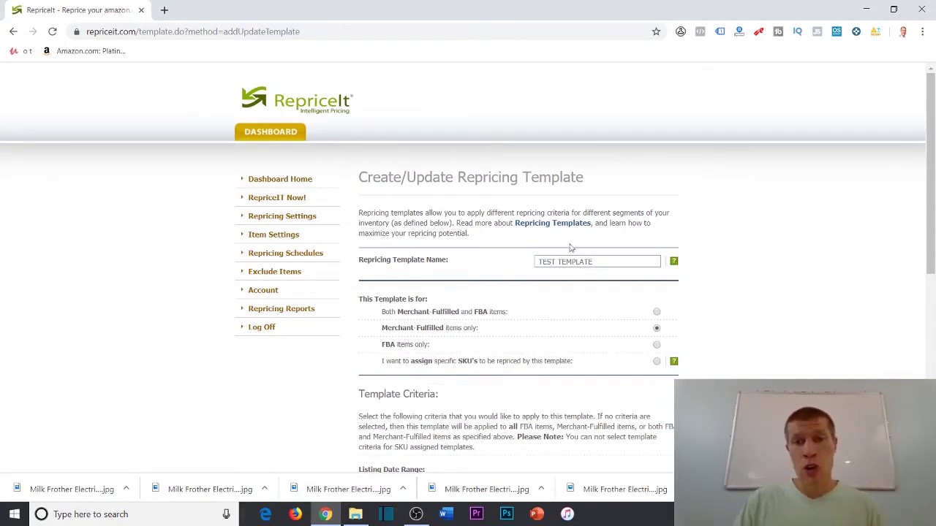
left_click(657, 345)
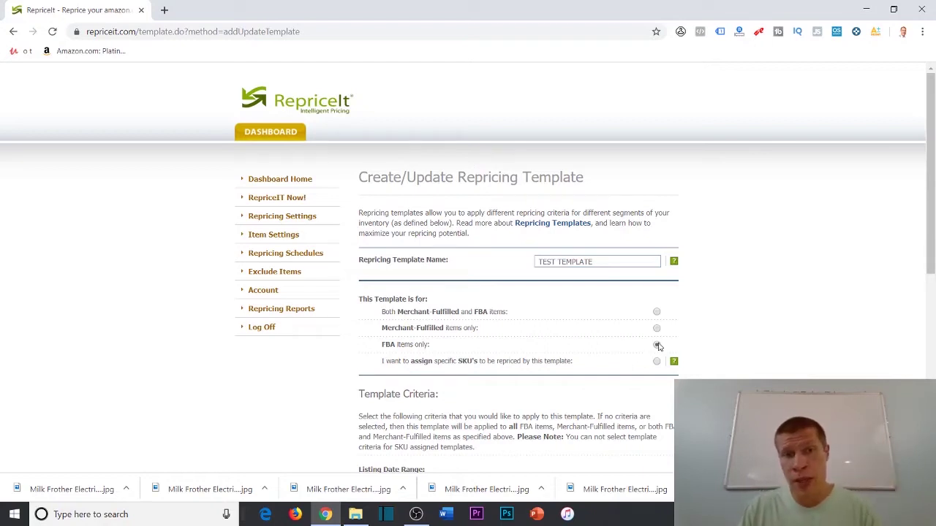
left_click(657, 329)
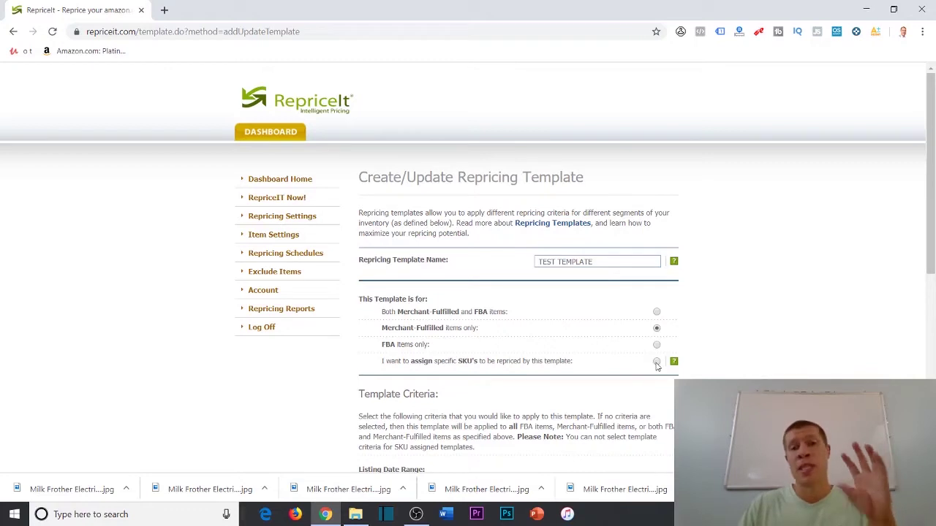
left_click(657, 362)
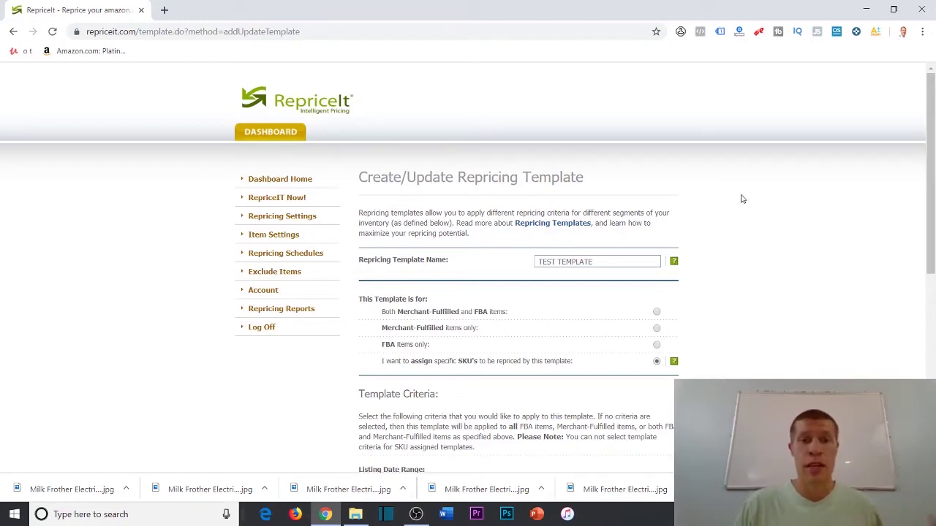
left_click(657, 312)
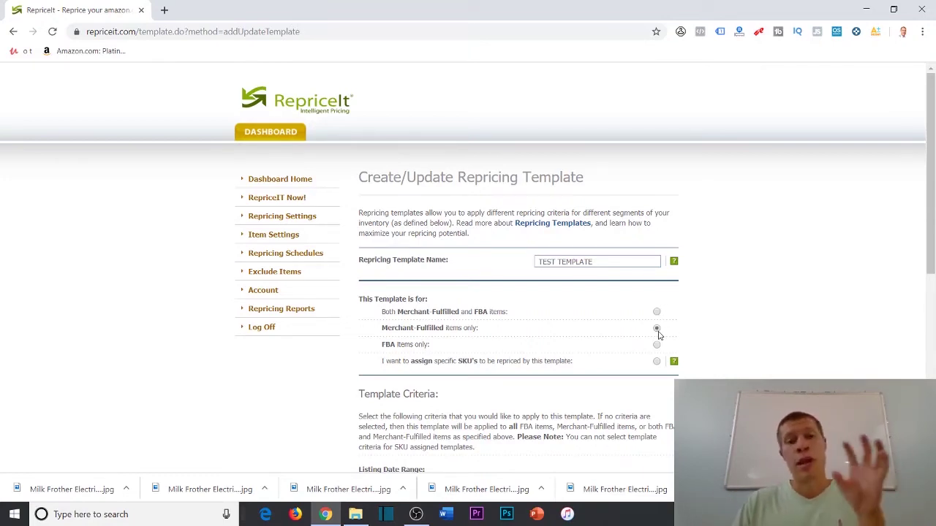
Step: Set the template to apply to FBA items only
scroll(716, 313, "down", 1)
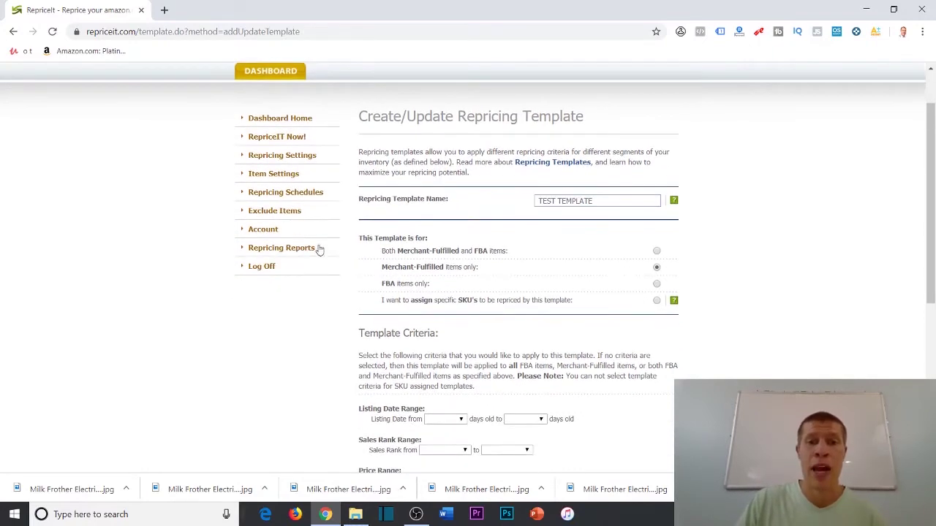
left_click(656, 284)
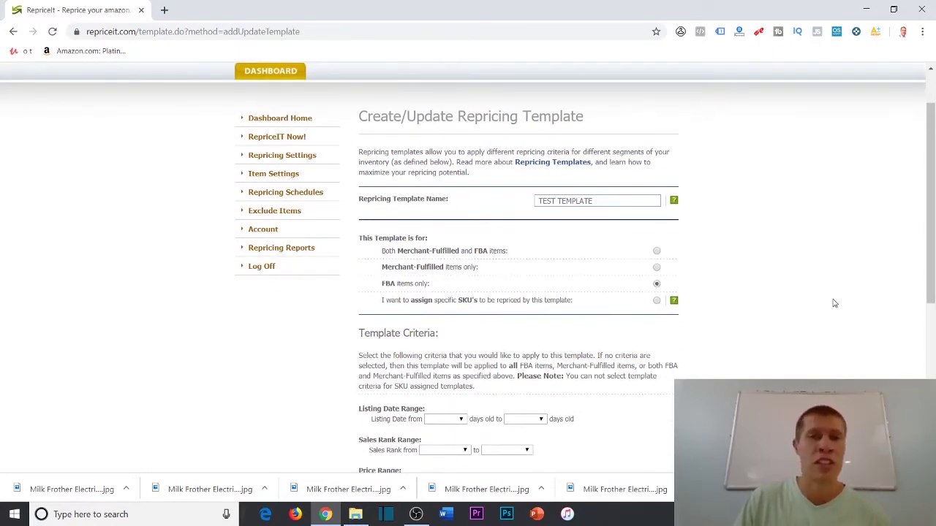
Step: Examine the Template Criteria, including the Listing Date and Sales Rank range choices, leaving the ranges blank
scroll(835, 300, "down", 3)
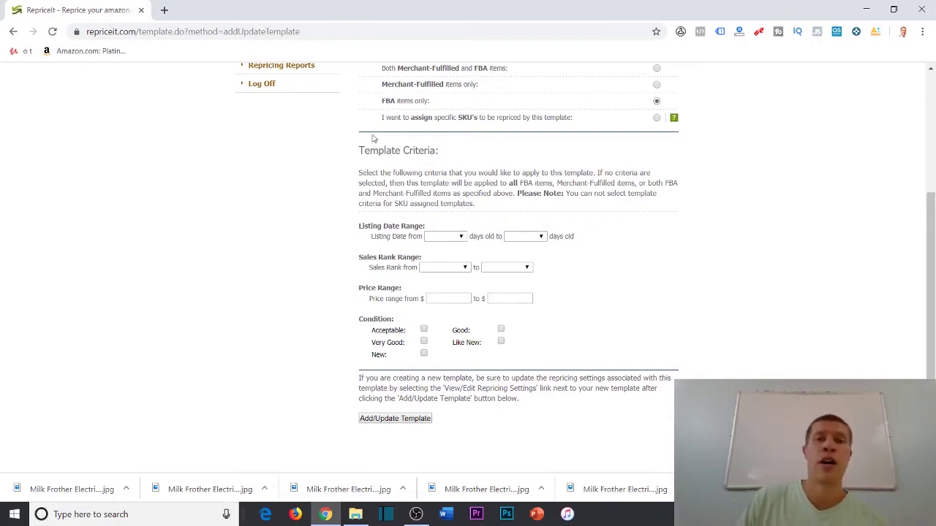
scroll(409, 139, "down", 2)
scroll(419, 115, "up", 1)
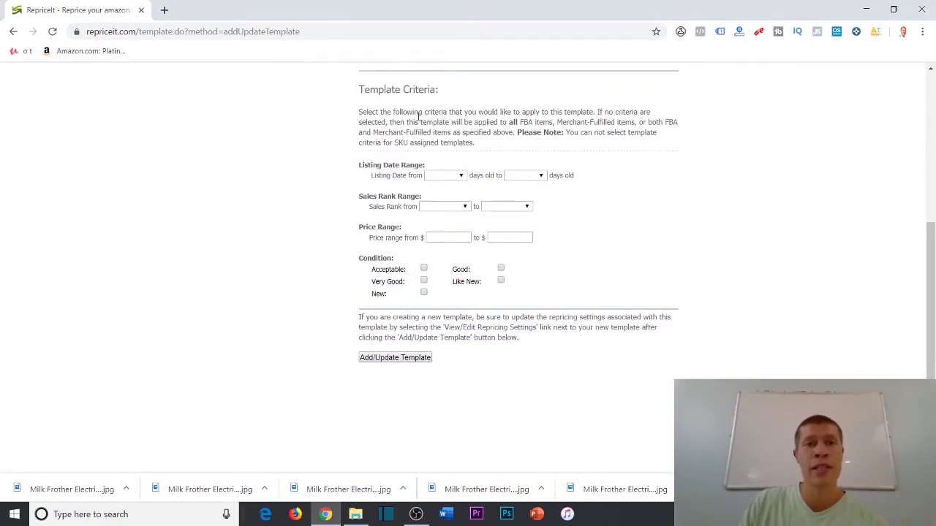
left_click(450, 177)
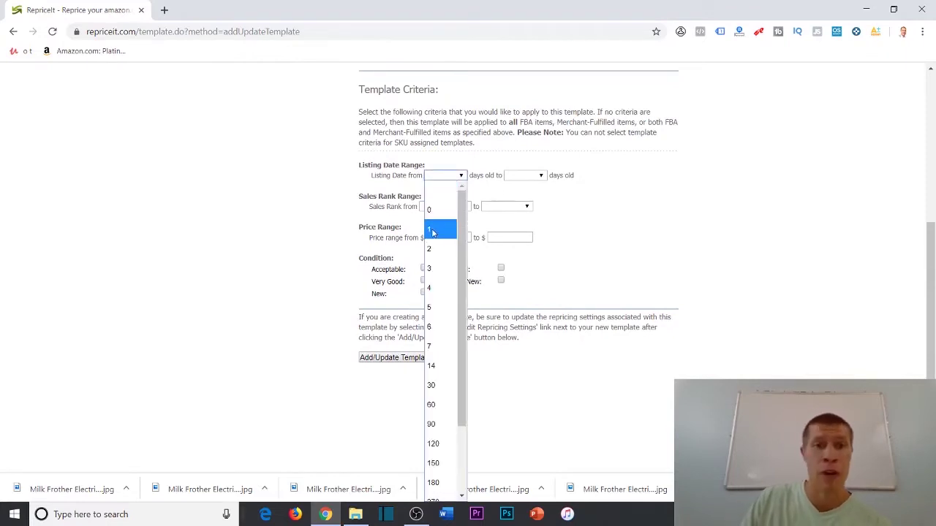
left_click(601, 176)
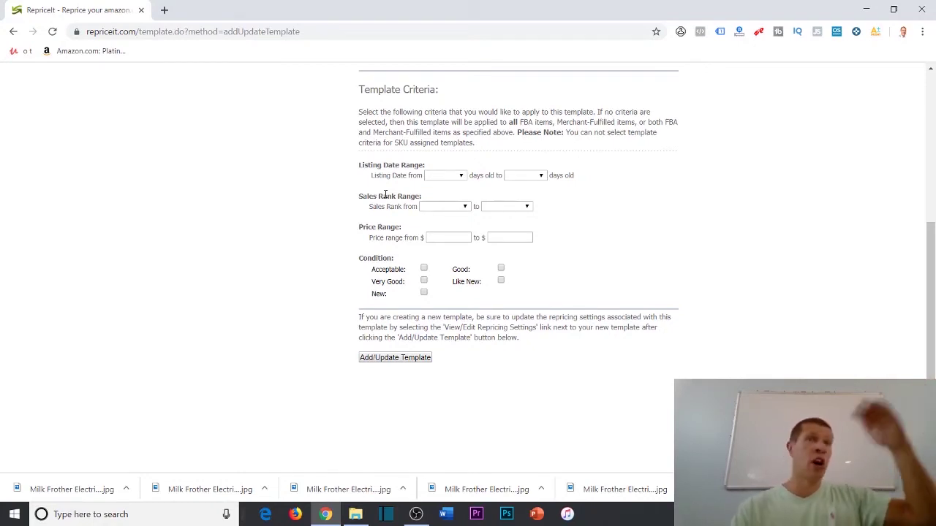
left_click(451, 208)
left_click(652, 269)
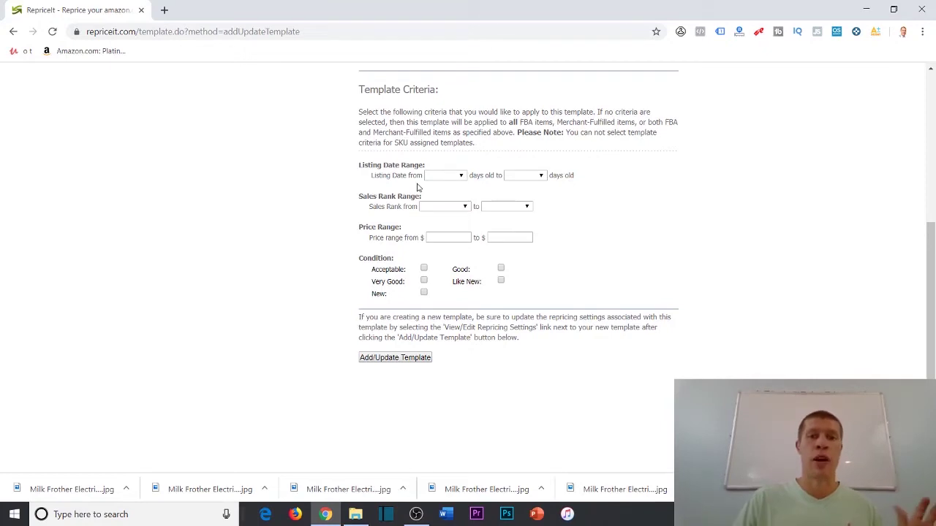
scroll(492, 173, "up", 2)
scroll(525, 241, "down", 1)
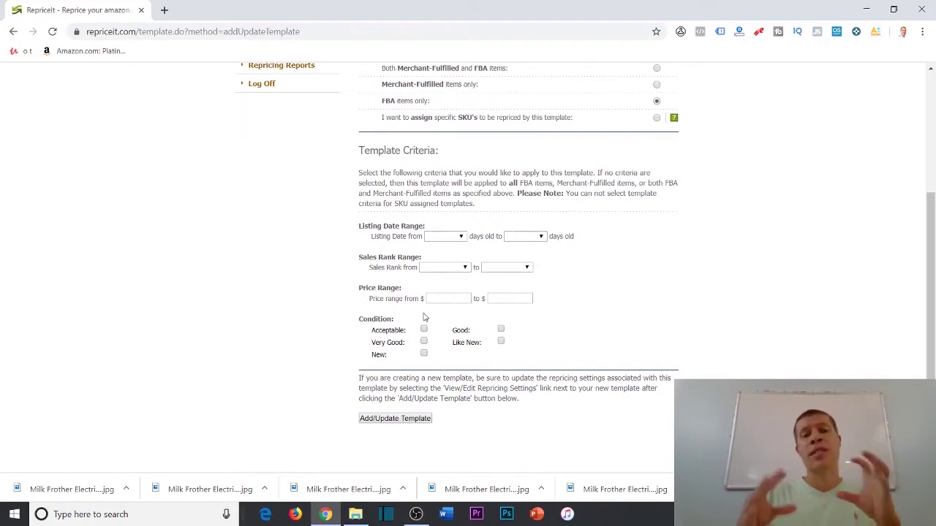
scroll(424, 317, "down", 1)
Step: Open Repricing Settings in a second tab and review the order in which the existing templates are applied
scroll(409, 299, "up", 5)
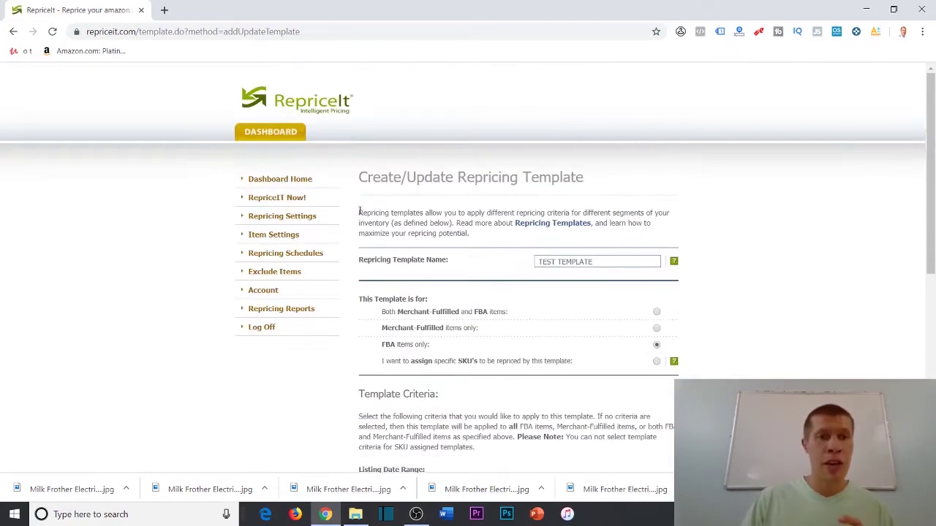
right_click(277, 220)
left_click(307, 221)
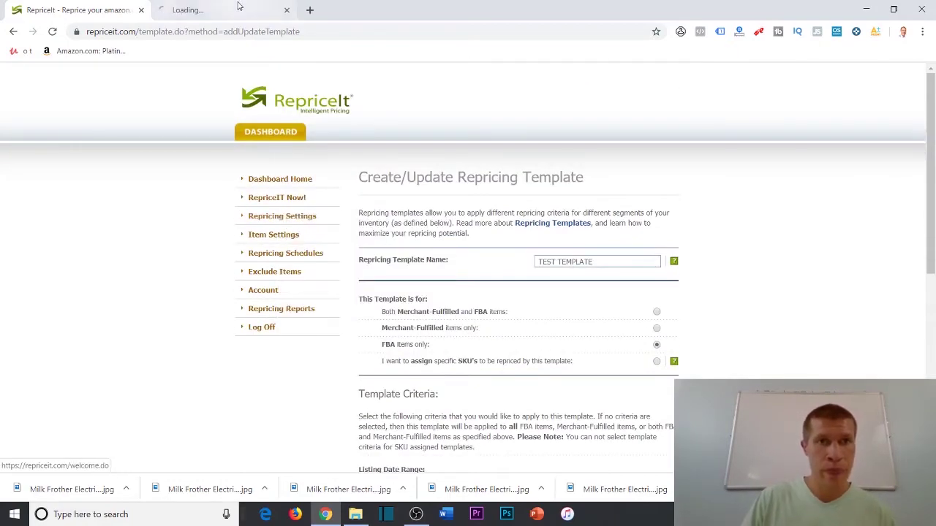
key("ctrl+Tab")
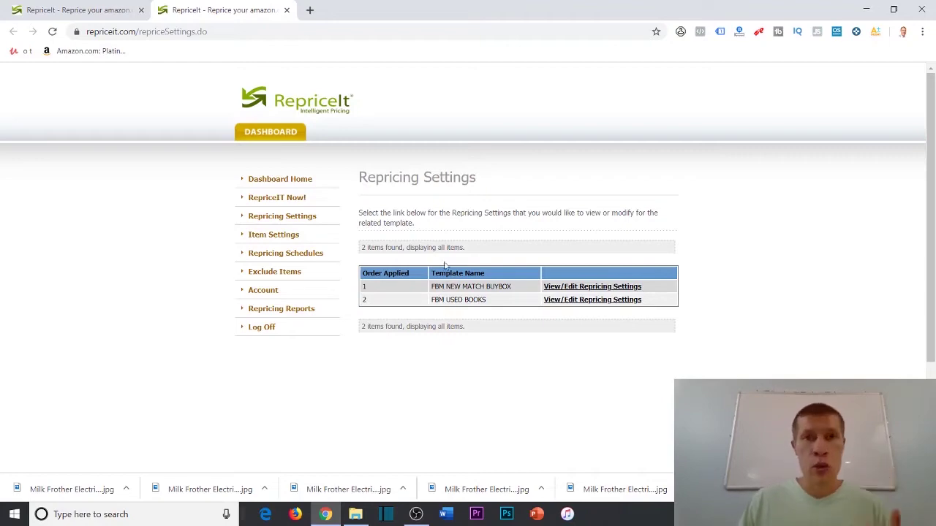
Step: Try the Acceptable, Good, Very Good and Like New condition filters in the template criteria, and clear them all again
left_click(68, 8)
scroll(463, 256, "down", 5)
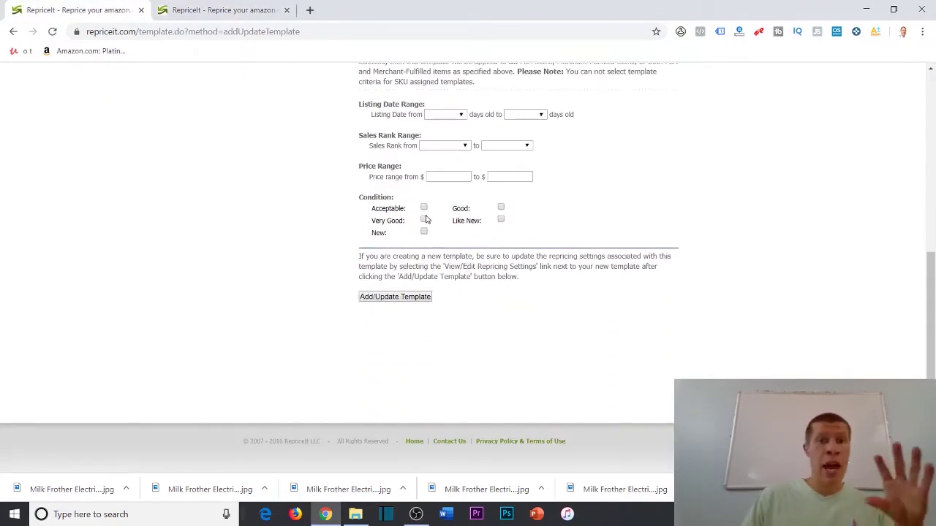
left_click(501, 208)
left_click(424, 208)
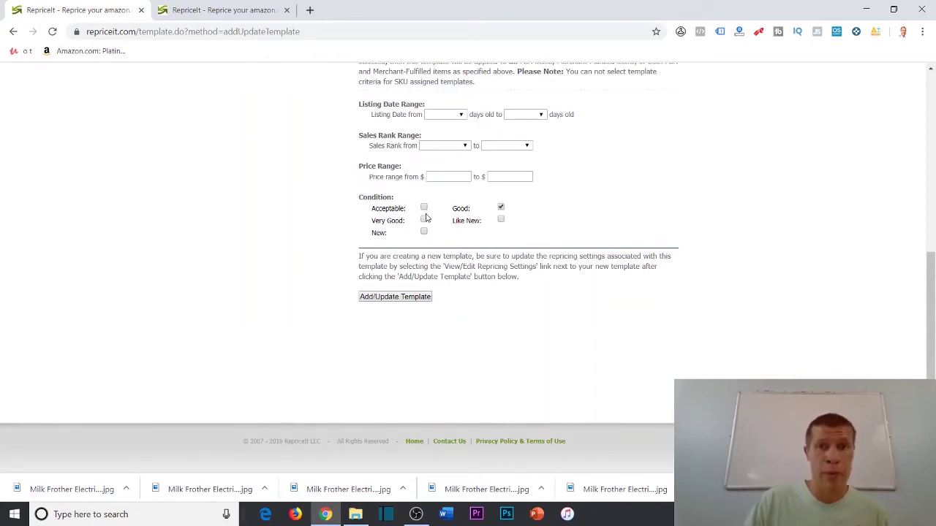
left_click(424, 219)
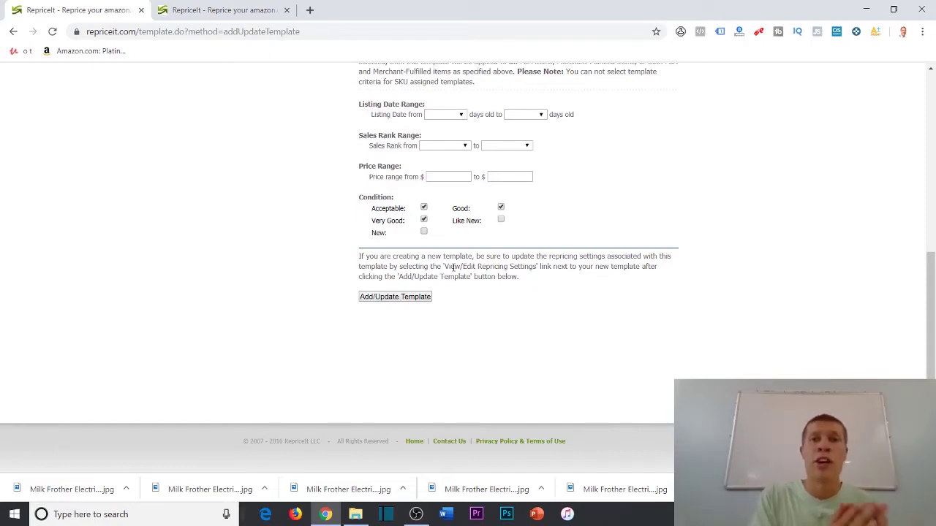
left_click(501, 219)
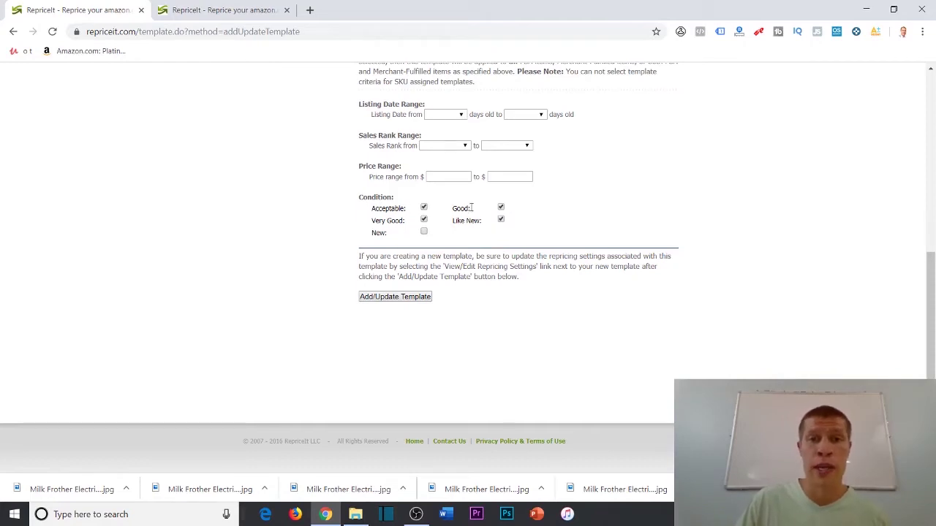
left_click(501, 219)
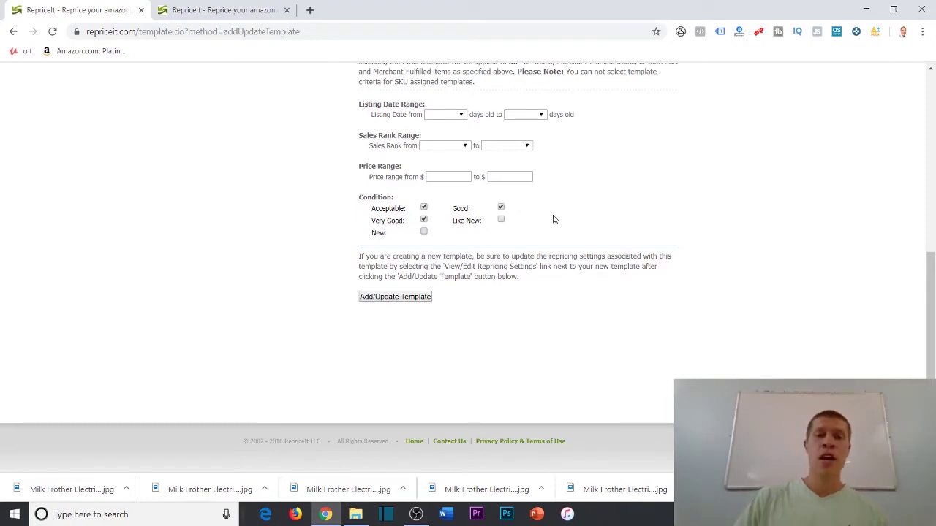
left_click(202, 8)
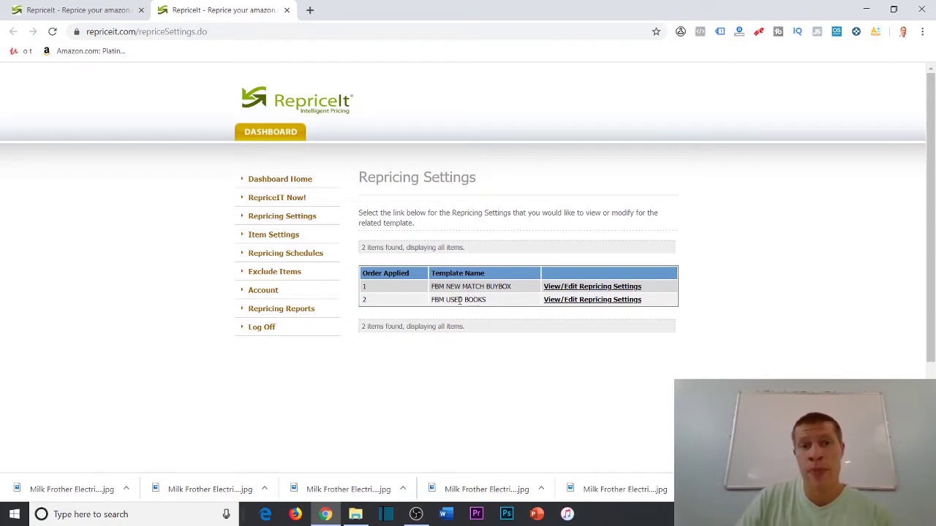
left_click(149, 12)
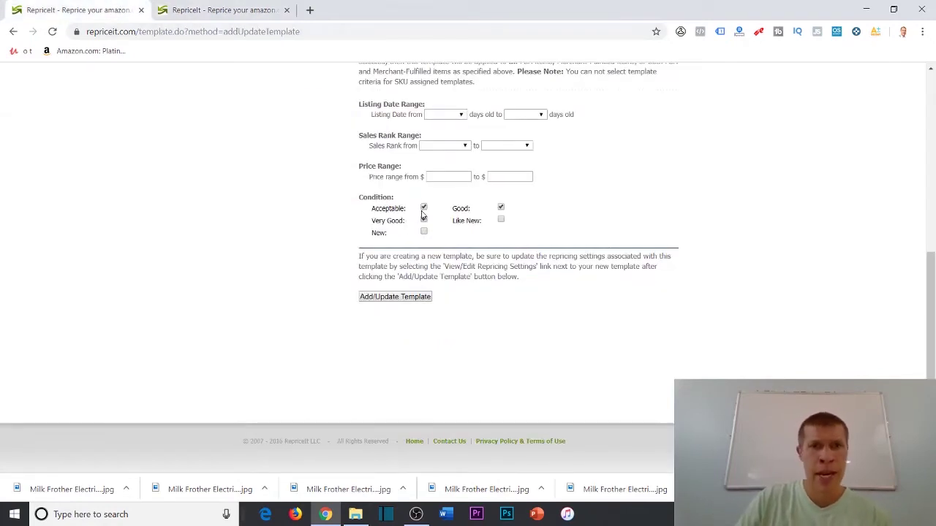
left_click(424, 207)
left_click(424, 220)
left_click(501, 207)
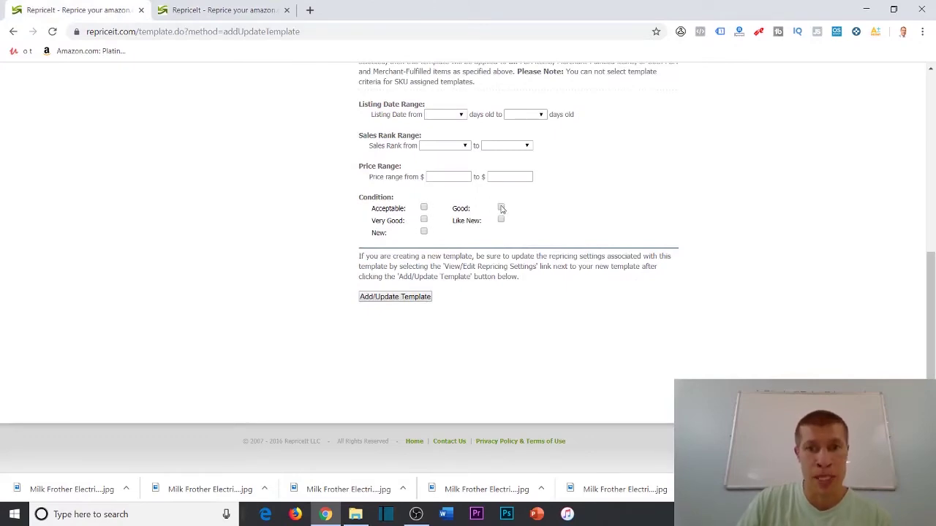
Step: Limit the template to items in New condition and add it to the repricing templates
left_click(424, 231)
scroll(750, 211, "up", 3)
scroll(751, 211, "up", 1)
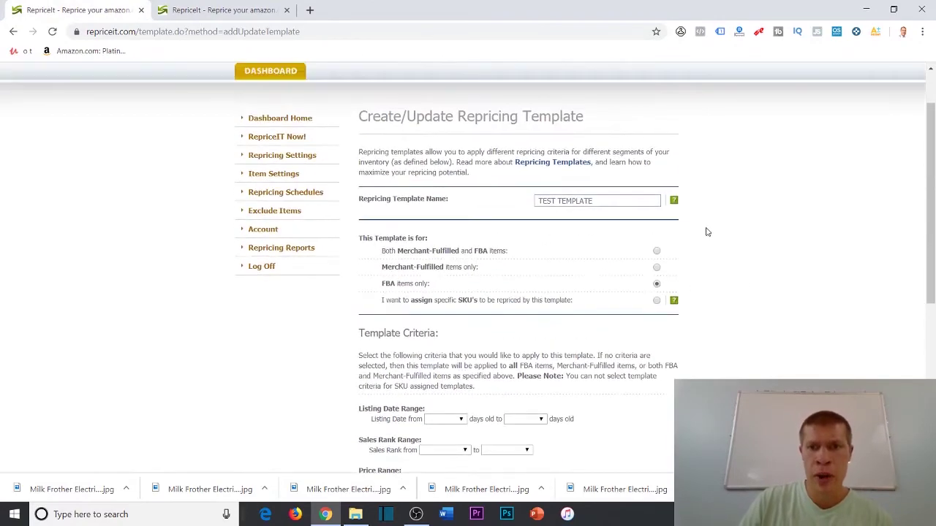
scroll(447, 285, "down", 4)
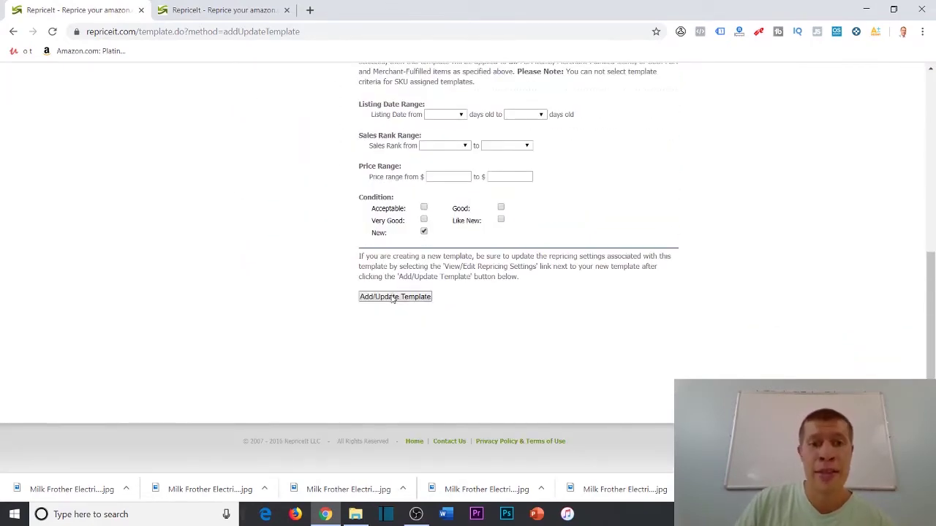
left_click(393, 297)
Step: Review the order of the repricing templates and open Repricing Schedules in a separate tab to check the fixed schedules
scroll(454, 277, "down", 3)
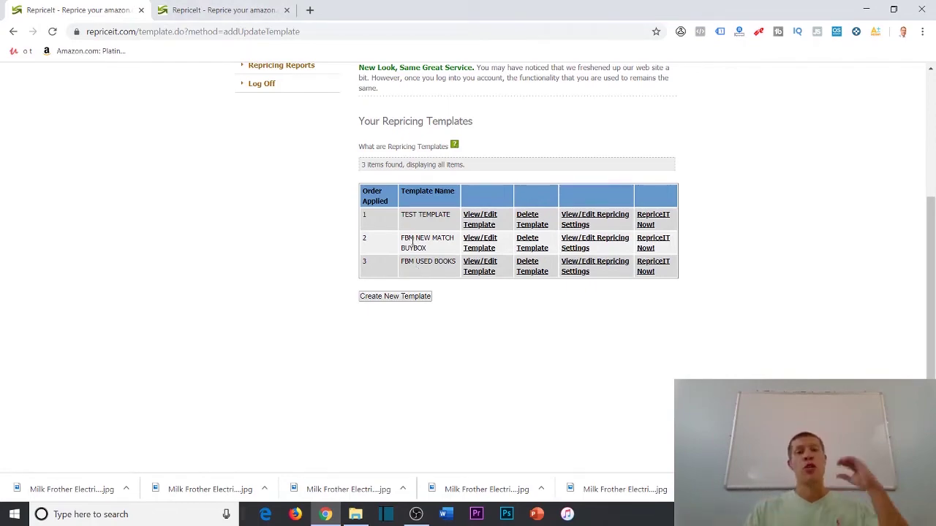
scroll(413, 242, "up", 4)
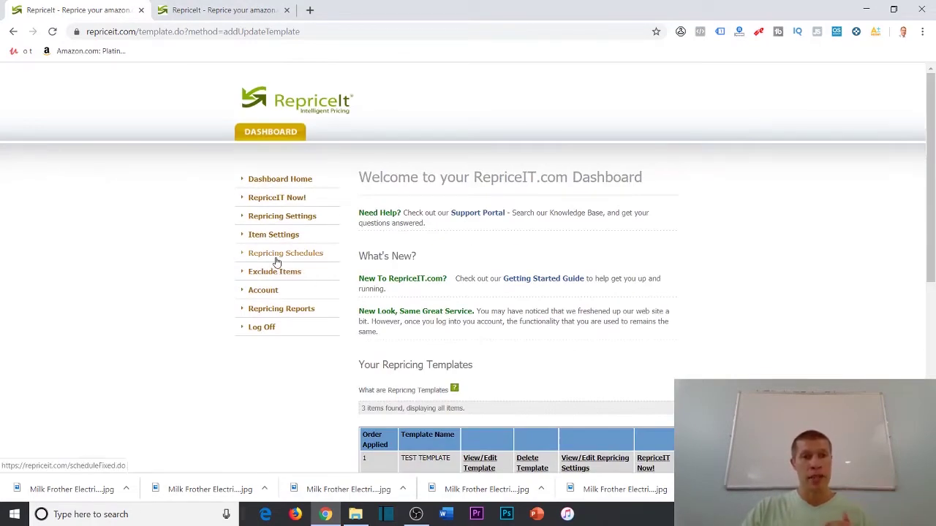
left_click(281, 256)
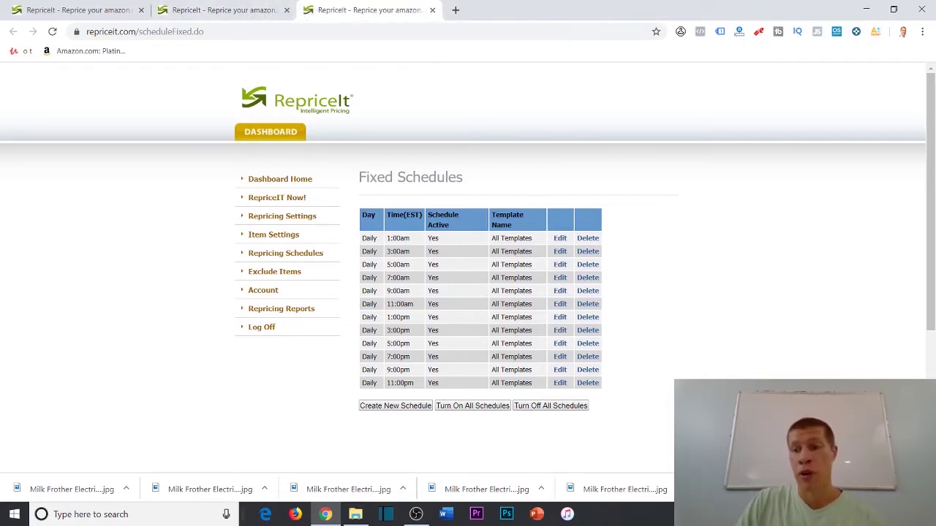
left_click(256, 12)
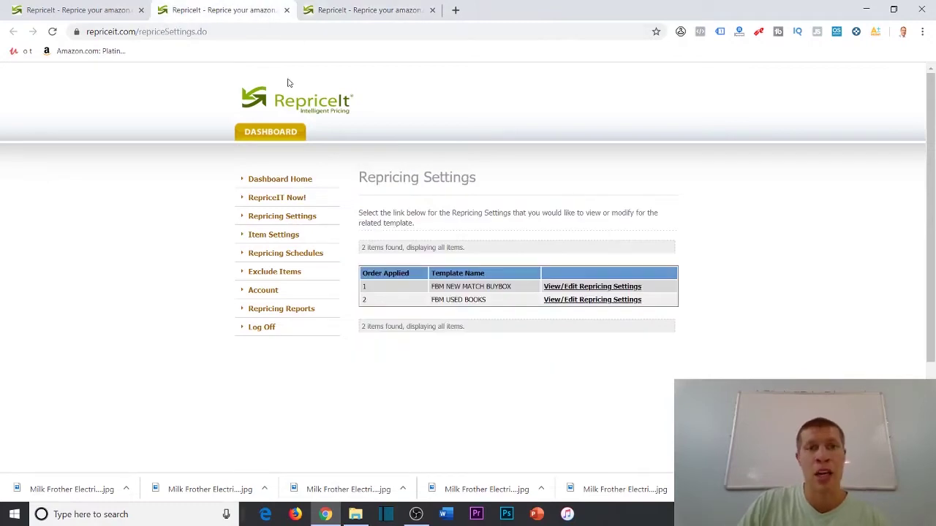
Step: Submit an immediate repricing request for the FBM USED BOOKS template and review its confirmation page
left_click(107, 4)
scroll(388, 255, "down", 3)
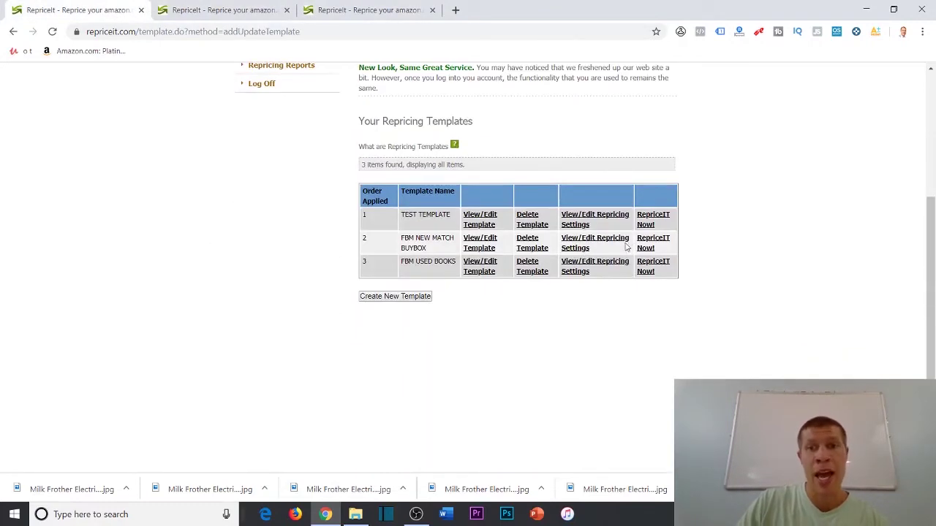
left_click(648, 267)
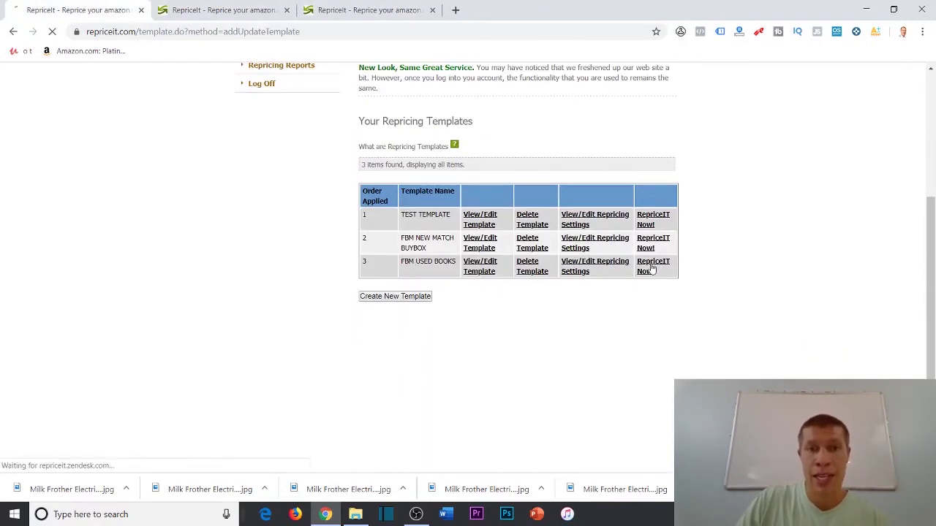
left_click(541, 301)
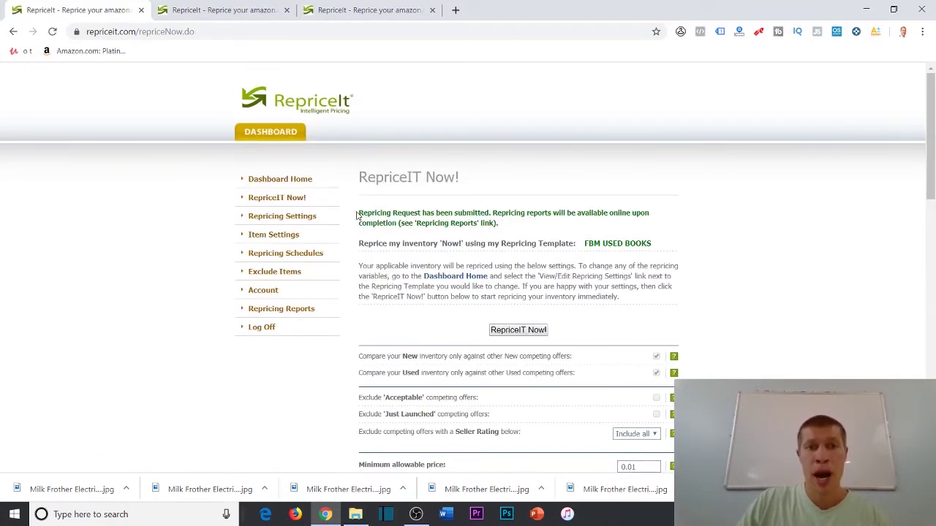
key("ctrl+a")
left_click(535, 229)
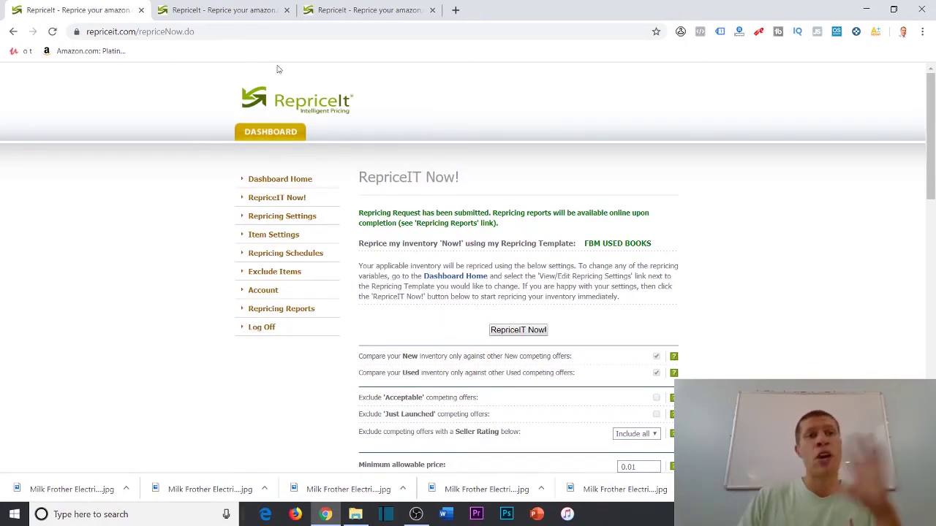
scroll(273, 166, "down", 1)
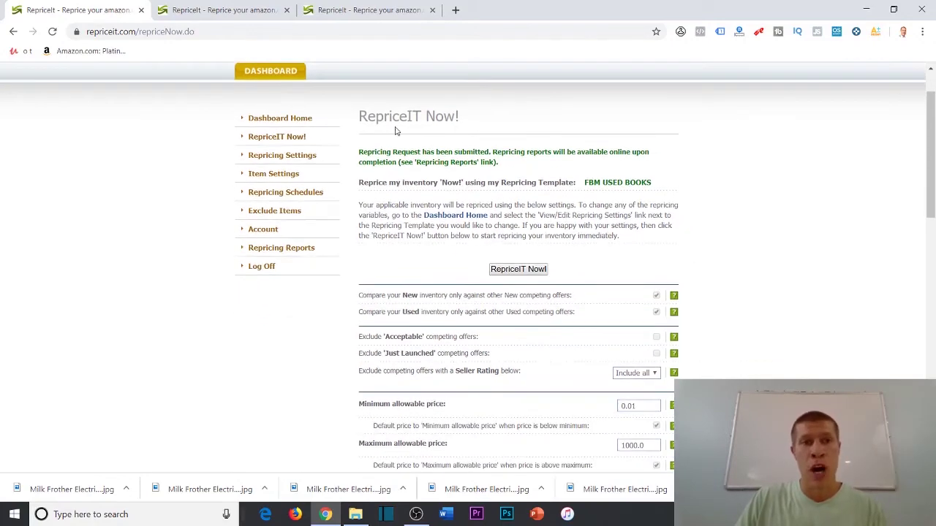
Step: Return to the dashboard and close the extra Repricing Schedules and Repricing Settings tabs
left_click(270, 71)
scroll(656, 307, "down", 3)
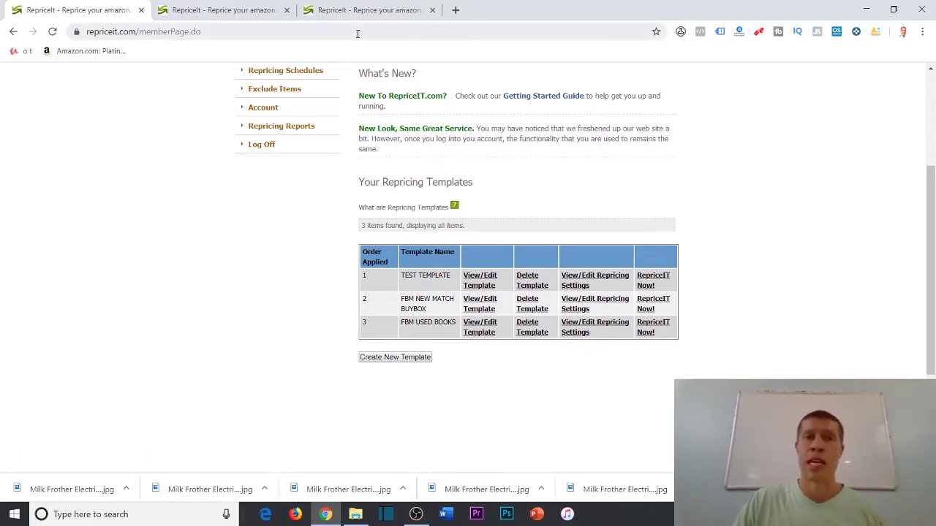
left_click(380, 10)
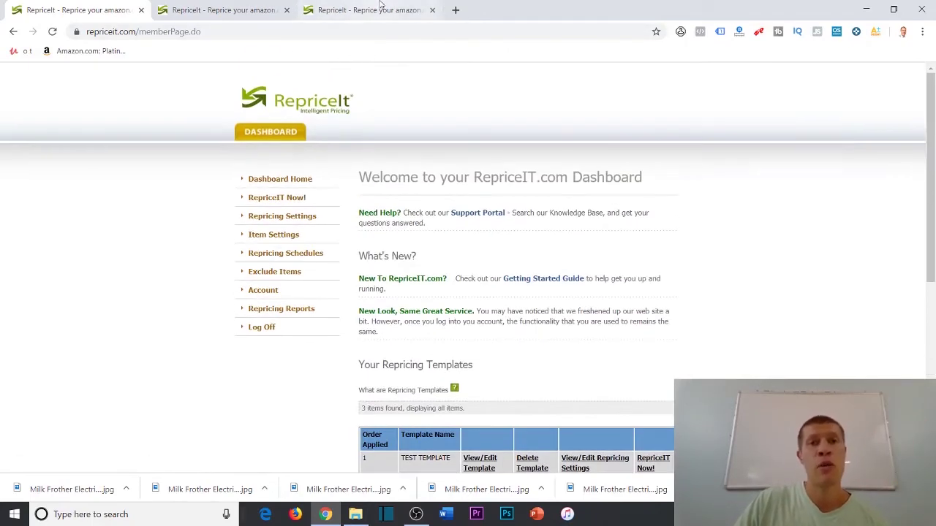
left_click(432, 9)
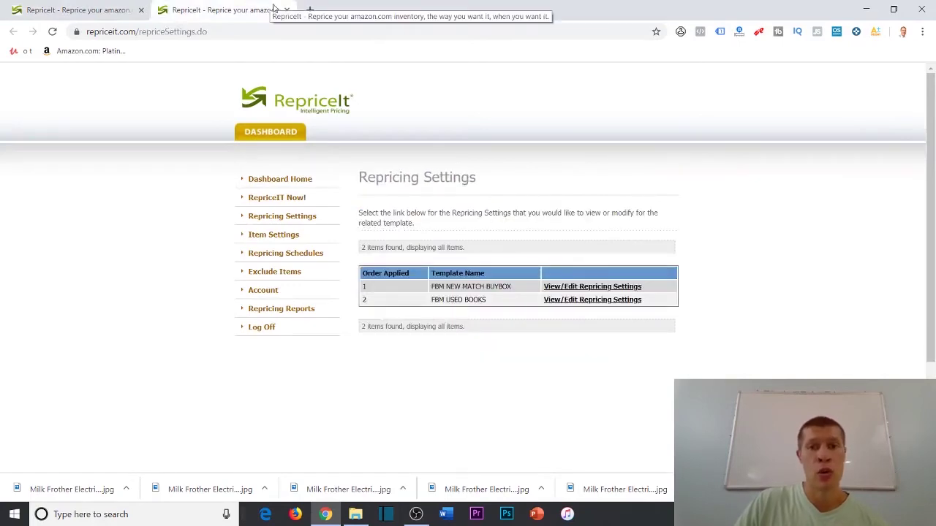
left_click(286, 9)
Step: Open TEST TEMPLATE for editing and read the help for its Template Order field
scroll(667, 223, "down", 3)
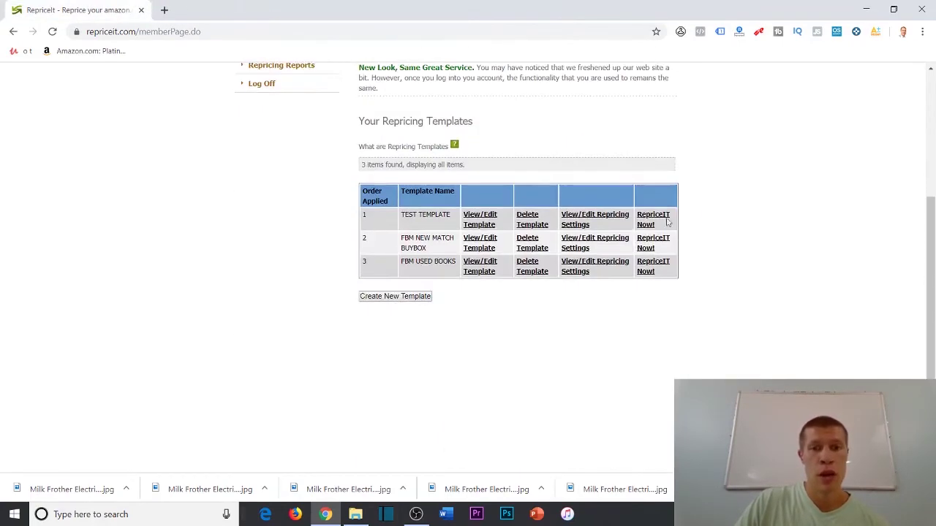
left_click(471, 222)
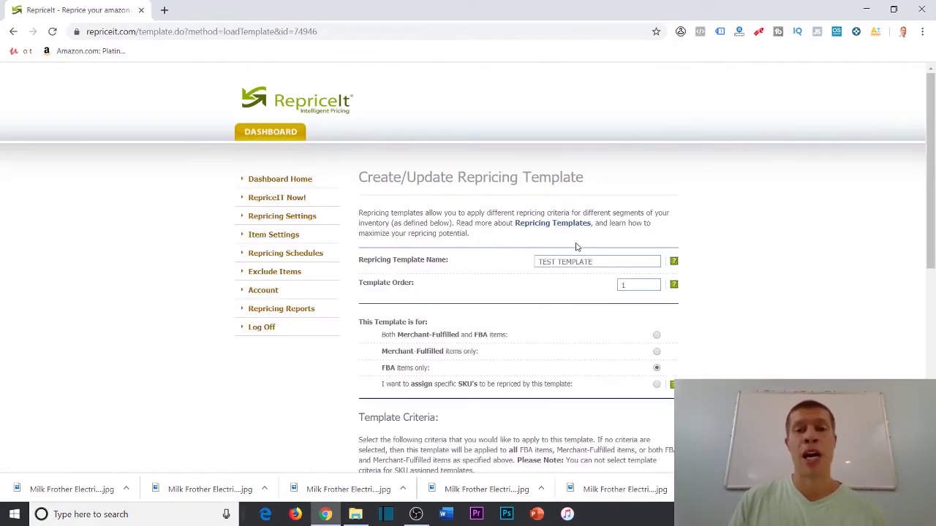
scroll(754, 195, "down", 1)
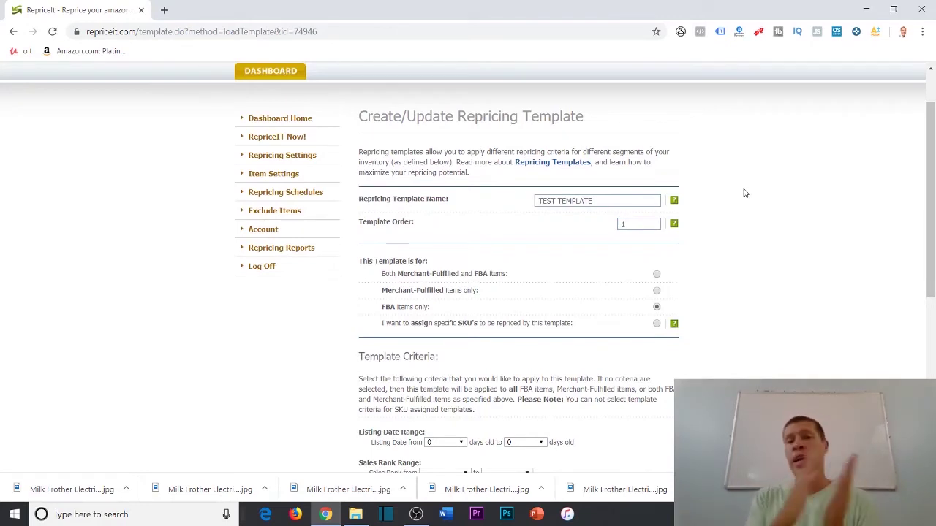
mouse_move(669, 230)
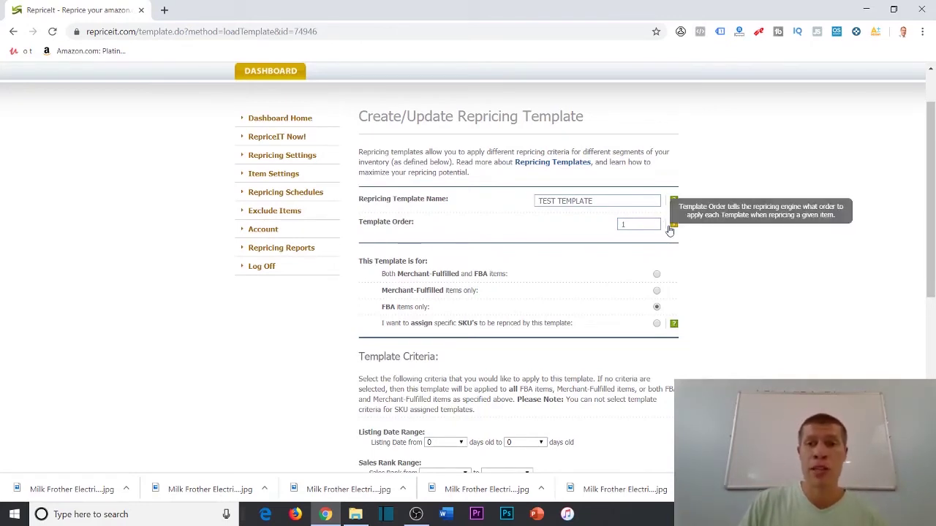
double_click(627, 225)
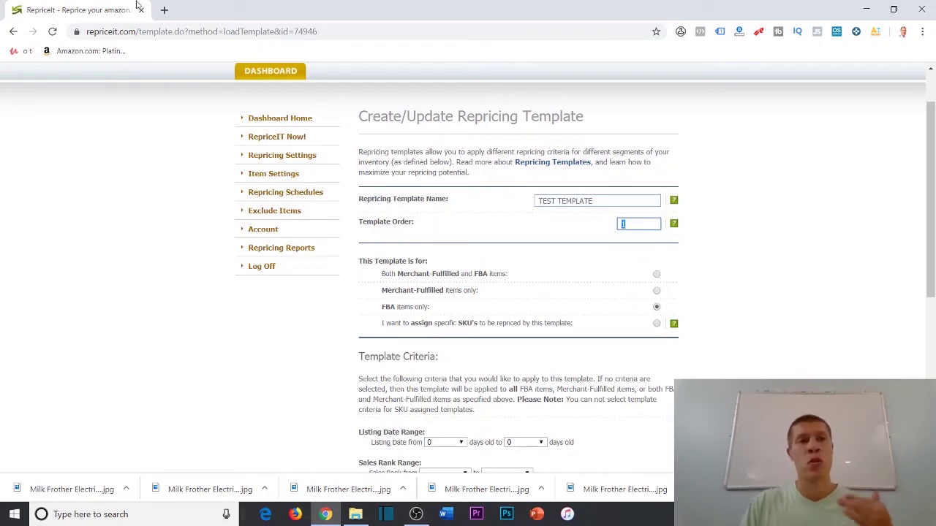
Step: Open Repricing Settings in a second tab and review the order applied to the templates, including TEST TEMPLATE
right_click(272, 162)
left_click(310, 167)
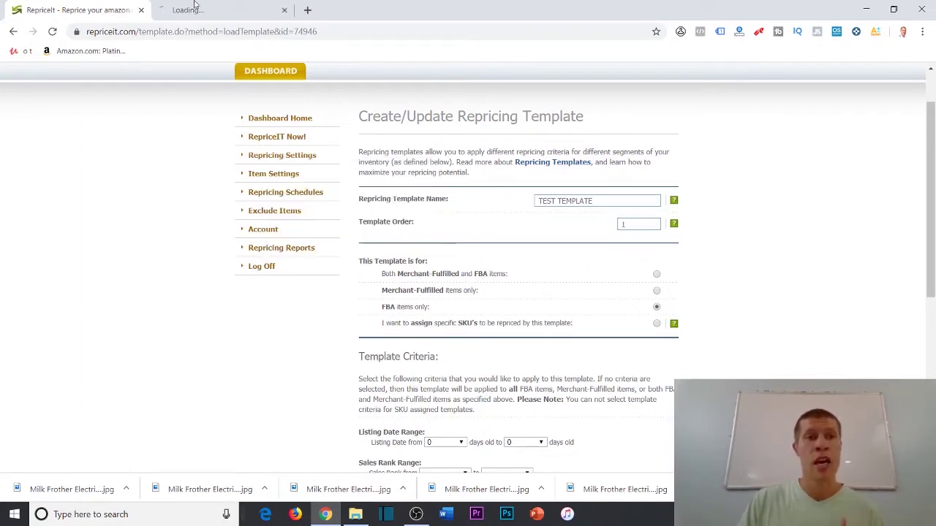
left_click(215, 9)
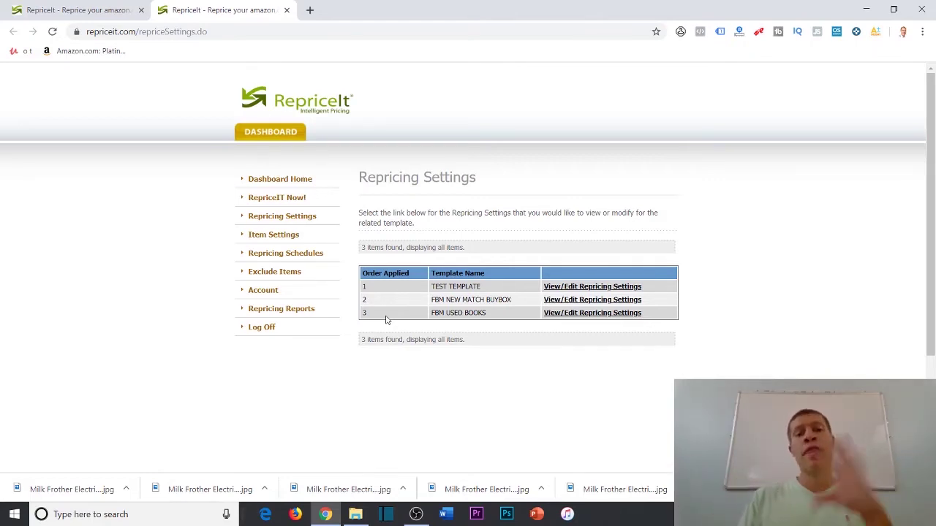
Step: Try a Template Order of 2 for TEST TEMPLATE and set it back to 1
left_click(88, 10)
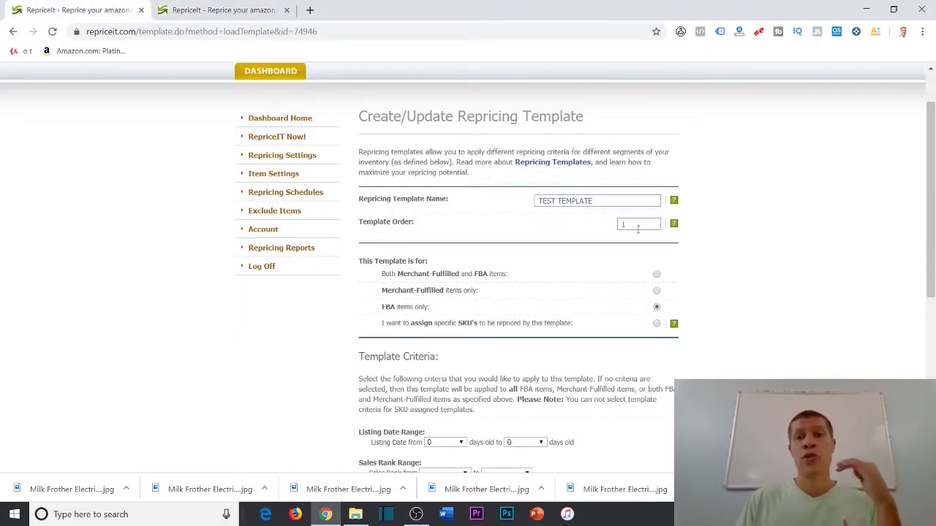
left_click_drag(638, 228, 597, 227)
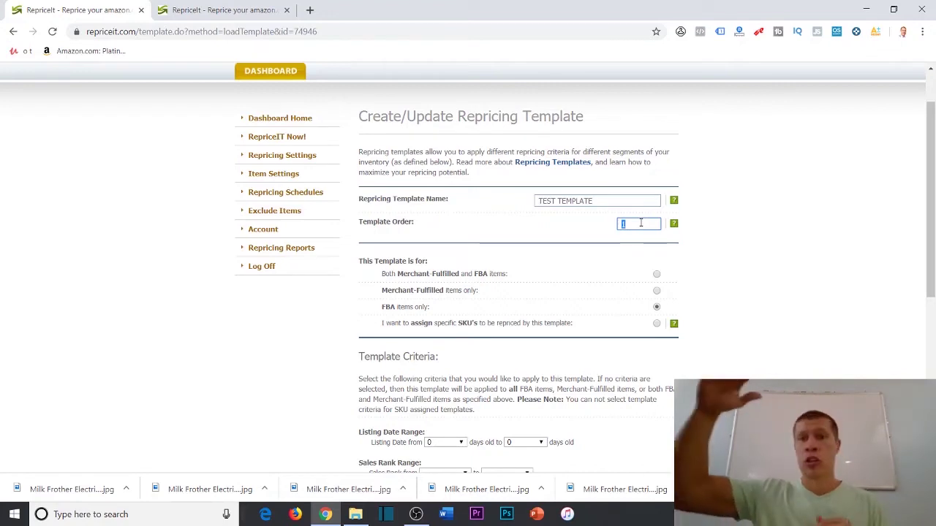
type("2")
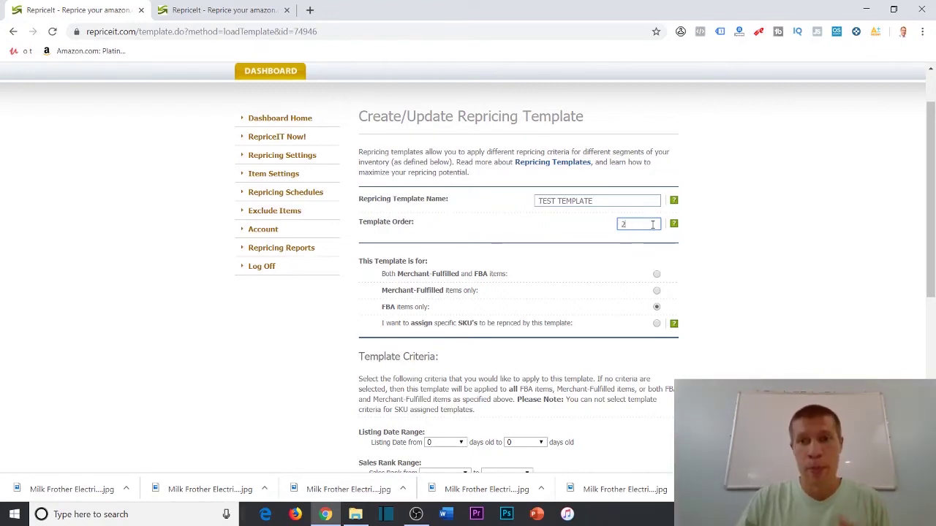
type("1")
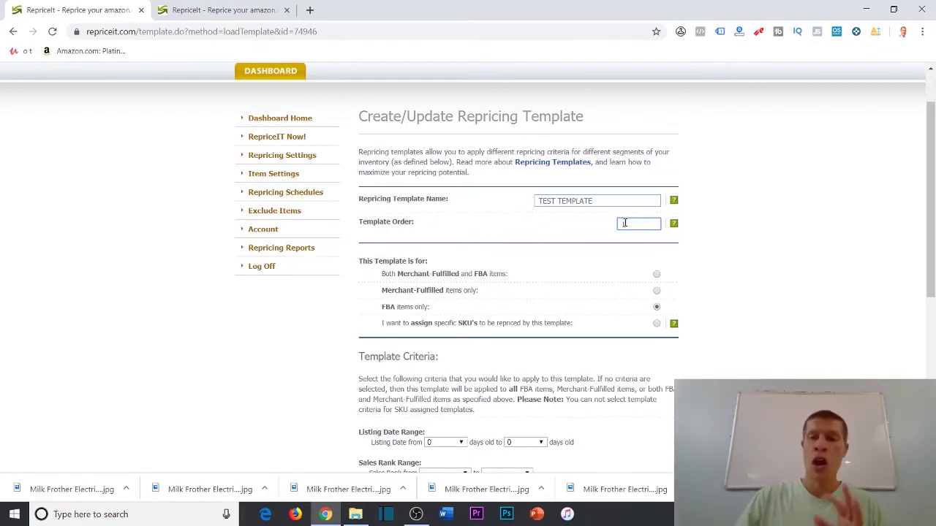
left_click(738, 232)
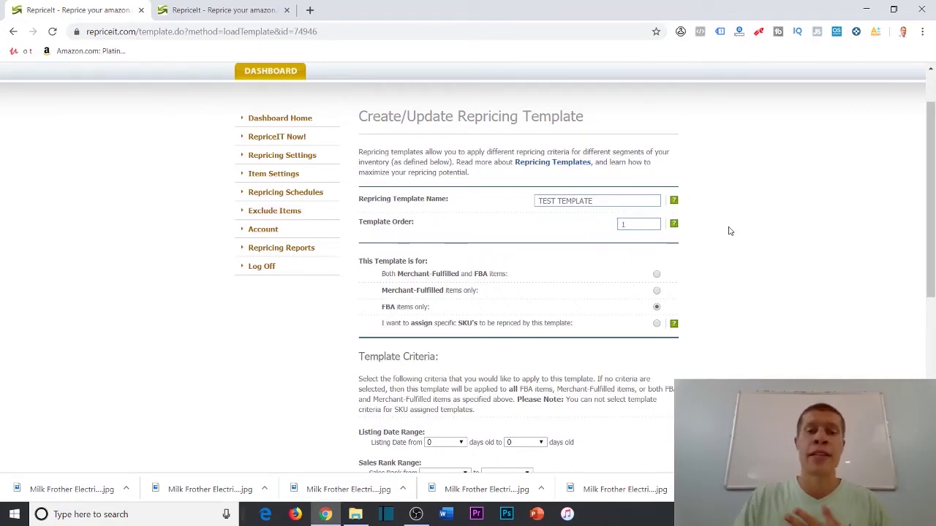
scroll(628, 235, "down", 1)
scroll(585, 194, "up", 2)
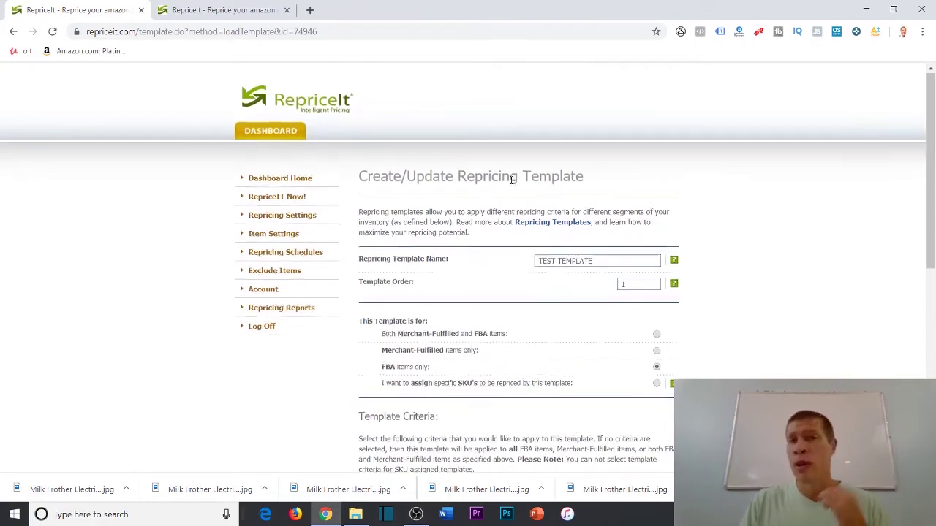
Step: Return to the dashboard's template list and open the repricing settings of TEST TEMPLATE
scroll(512, 179, "down", 3)
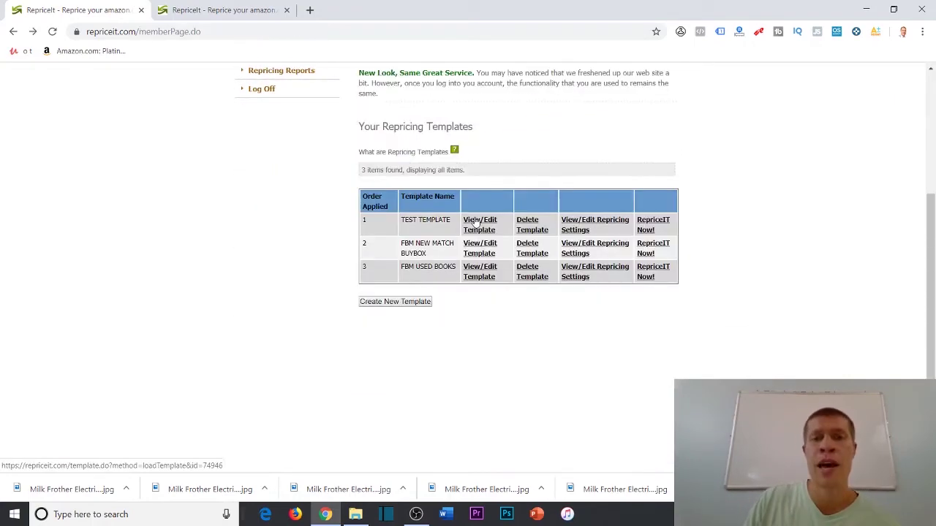
left_click(483, 215)
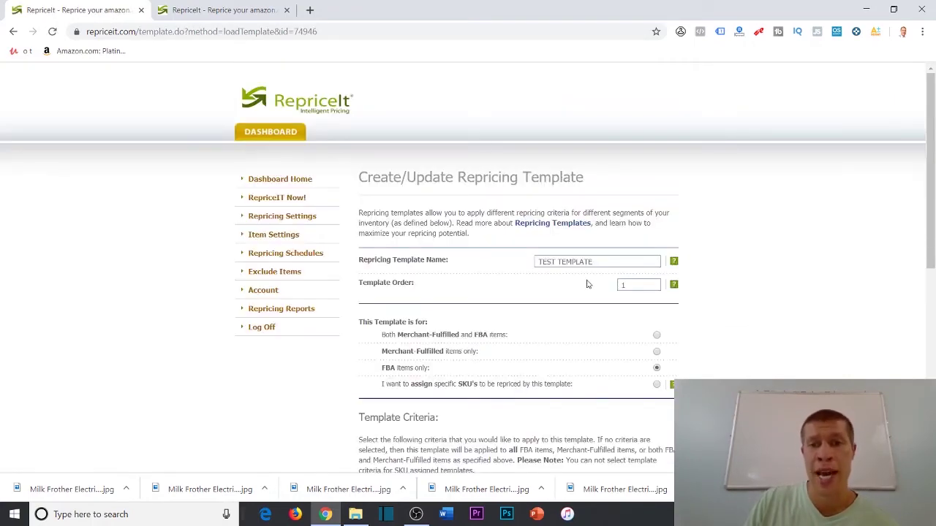
left_click(279, 179)
scroll(552, 226, "down", 3)
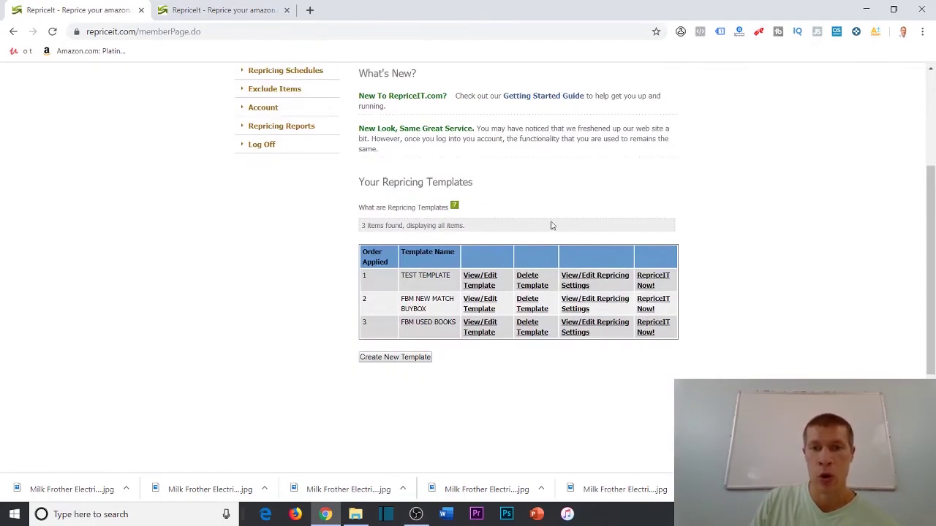
left_click(589, 280)
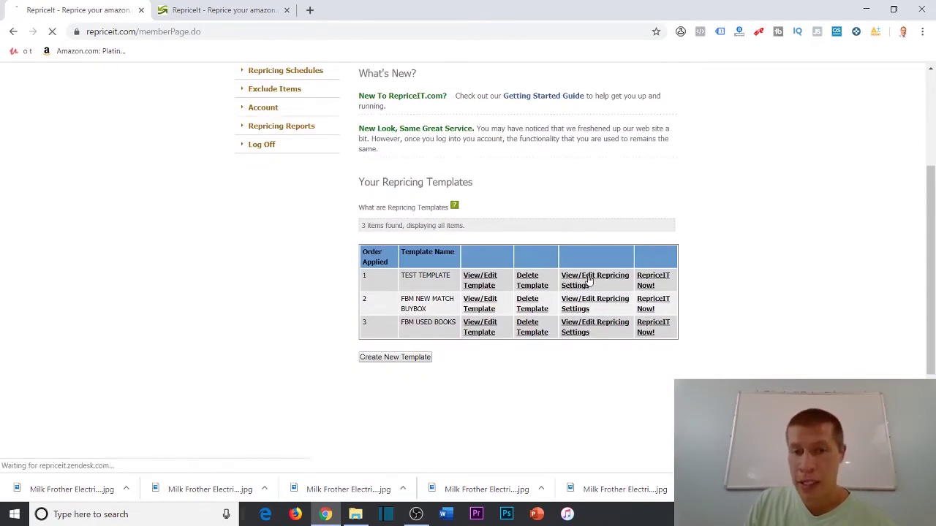
Step: Review the settings for comparing New and Used items and read the help for excluding 'Just Launched' competing offers
scroll(717, 233, "down", 1)
scroll(731, 227, "down", 2)
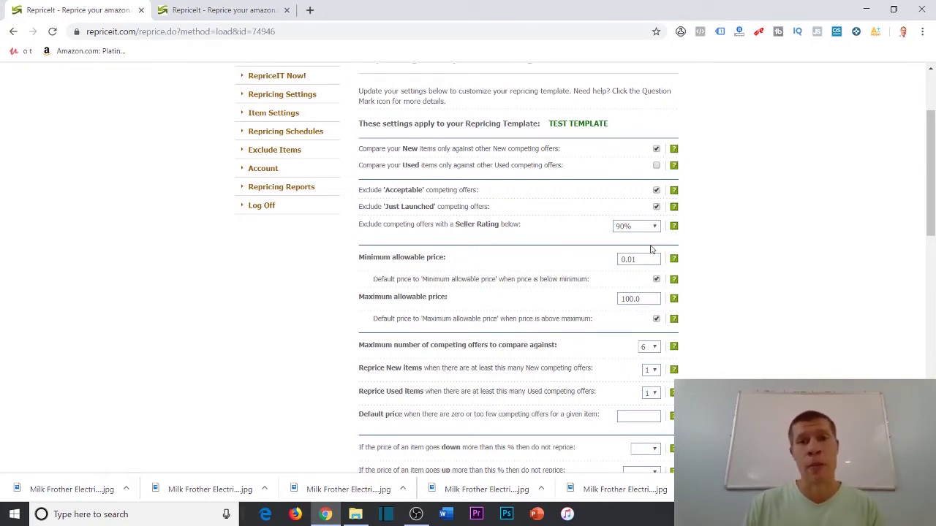
mouse_move(674, 149)
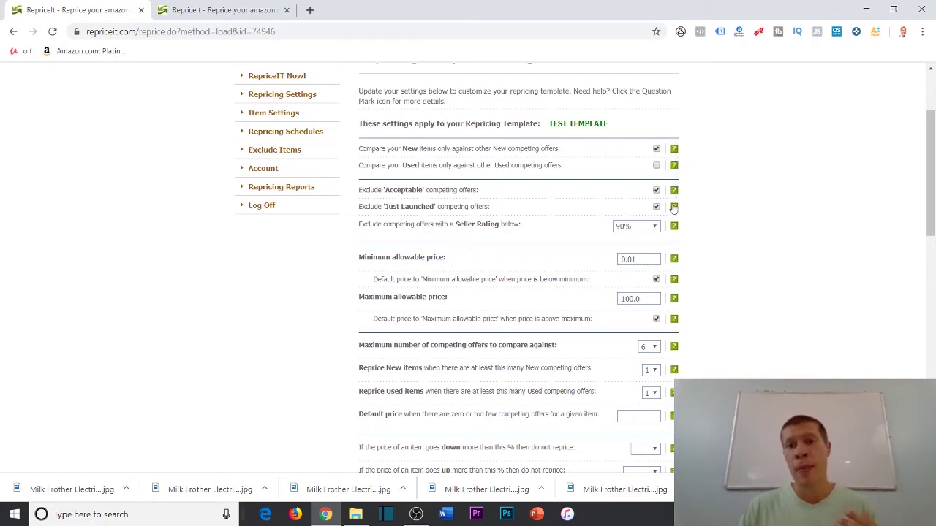
mouse_move(674, 209)
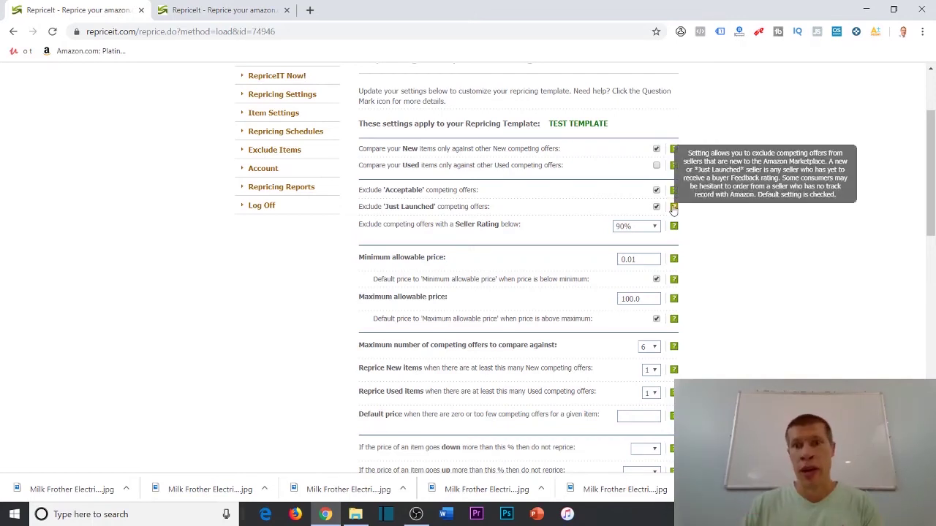
mouse_move(670, 229)
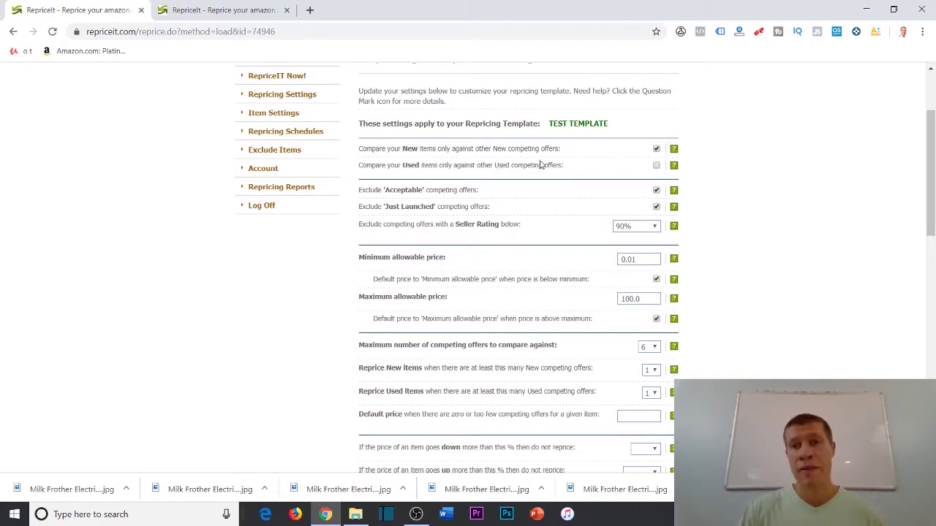
left_click(656, 149)
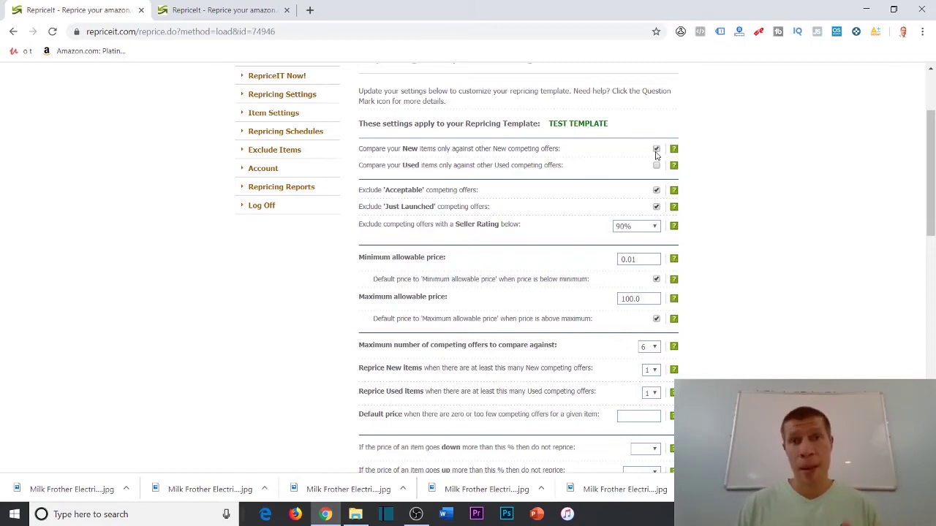
scroll(650, 148, "up", 1)
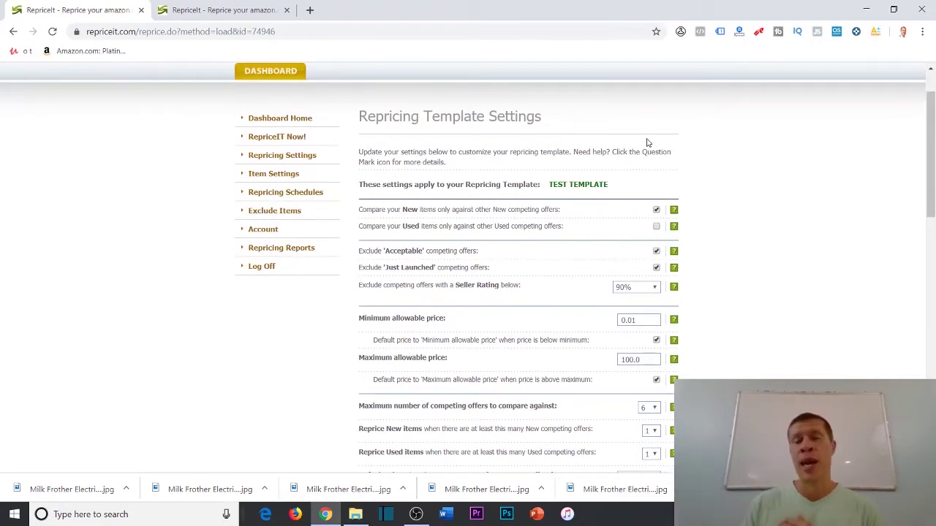
scroll(648, 143, "down", 1)
scroll(623, 179, "up", 2)
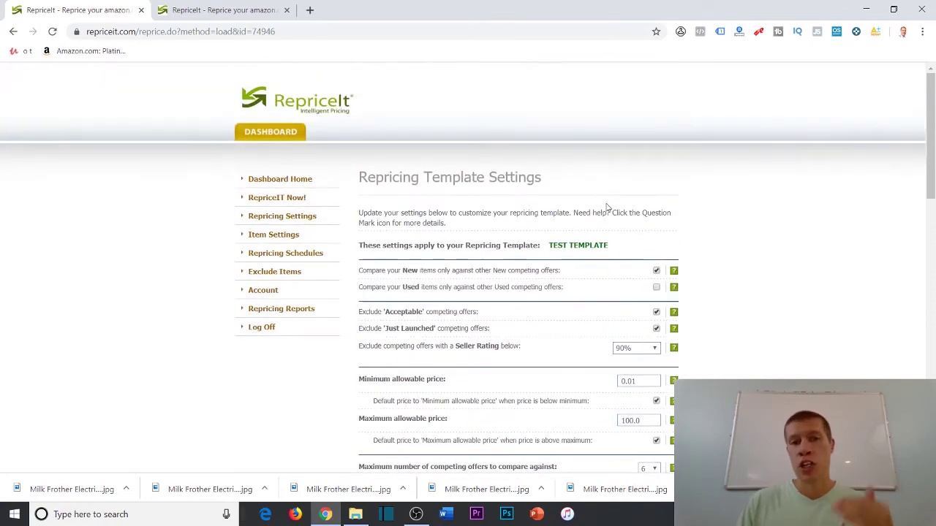
scroll(606, 207, "down", 1)
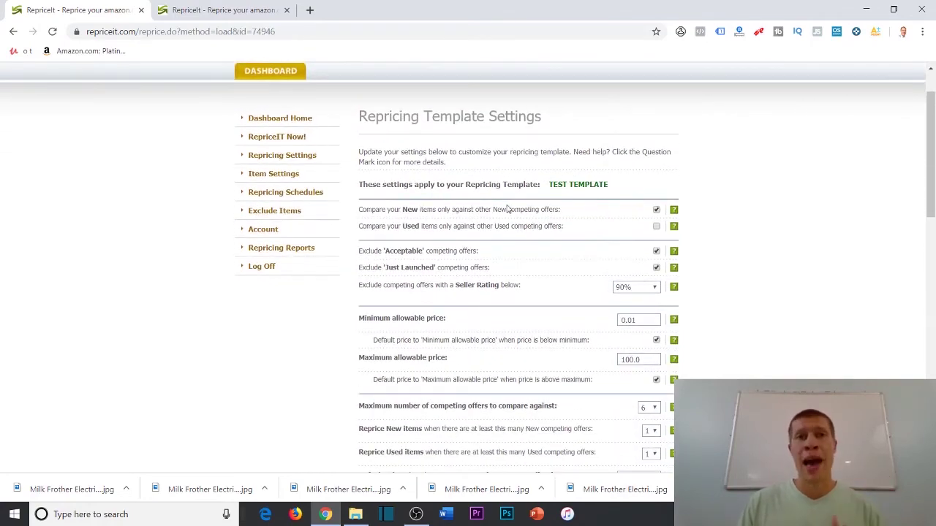
scroll(509, 209, "down", 2)
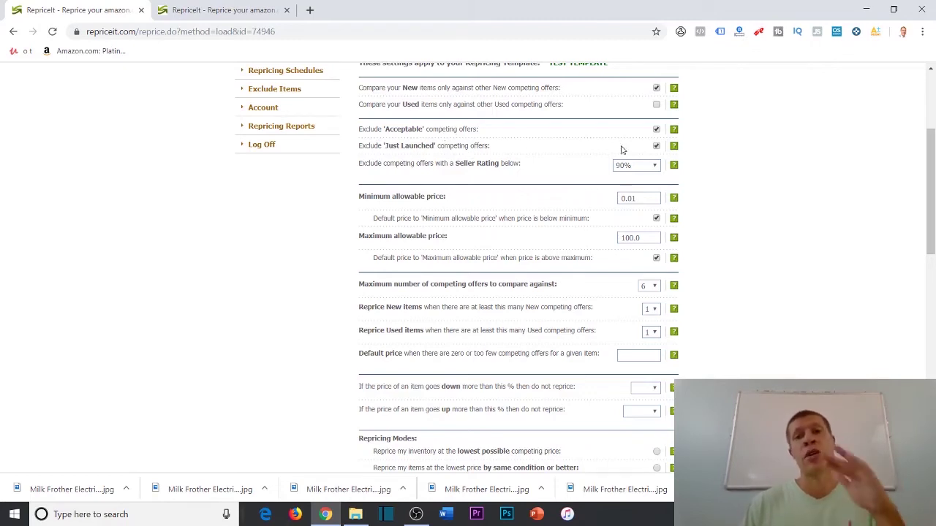
Step: Try turning off the 'Acceptable' and 'Just Launched' exclusions, turn them back on, and look through the Seller Rating thresholds
left_click(655, 130)
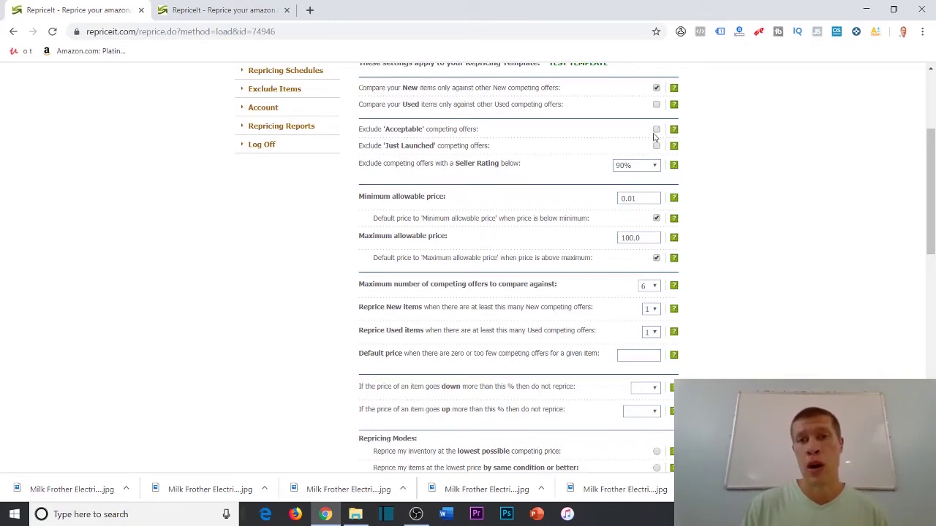
left_click(656, 129)
left_click(656, 145)
mouse_move(674, 132)
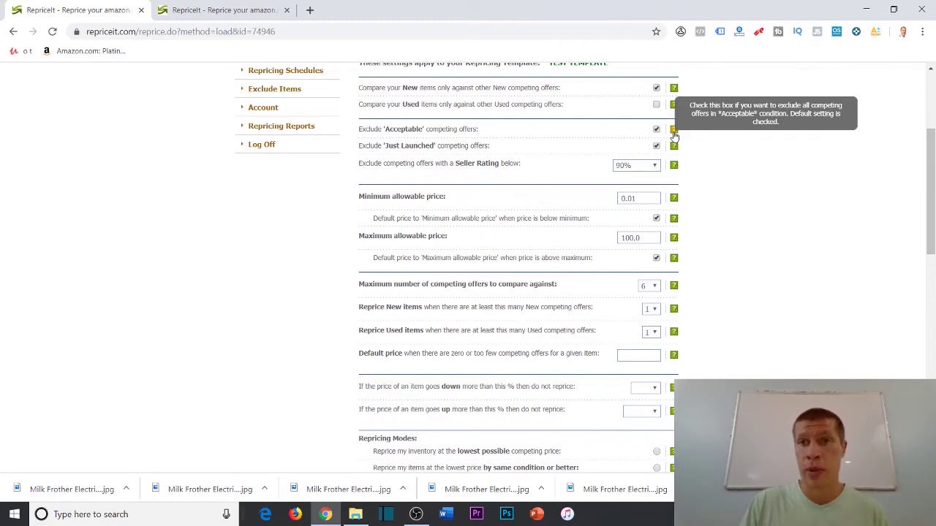
left_click(641, 169)
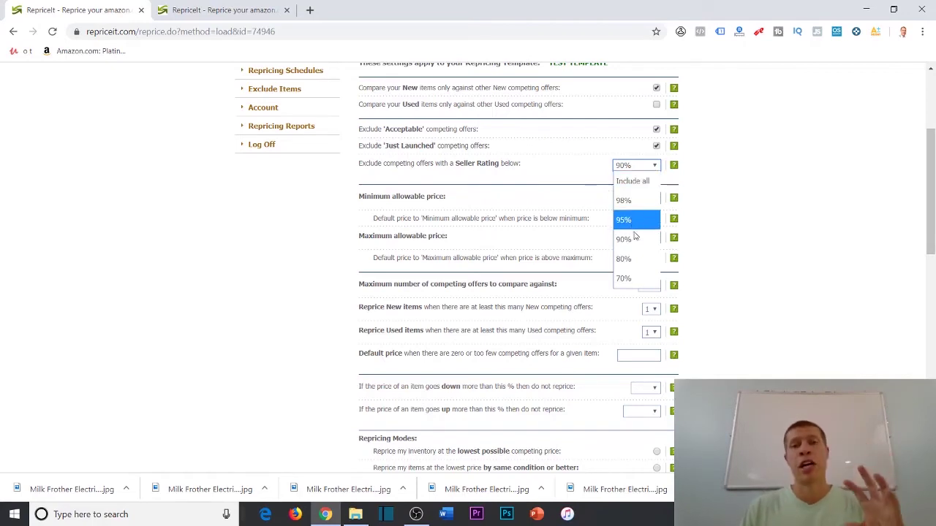
left_click(799, 192)
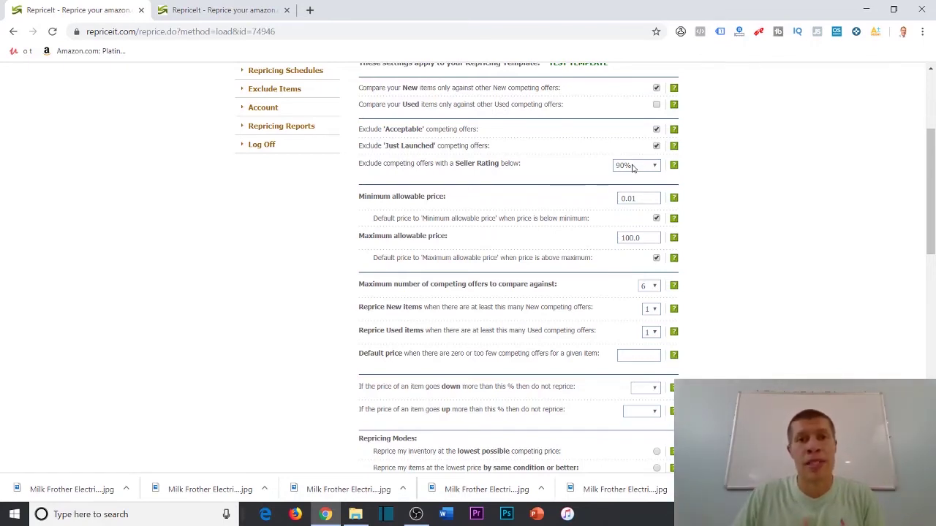
Step: Set the Seller Rating exclusion to Include all and turn off excluding 'Just Launched' and 'Acceptable' competing offers
left_click(658, 167)
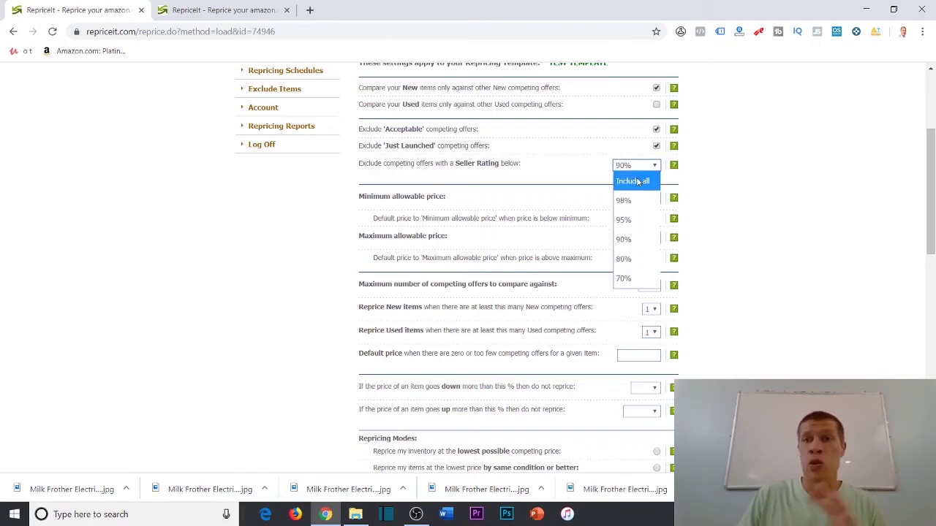
left_click(633, 181)
left_click(656, 146)
left_click(655, 130)
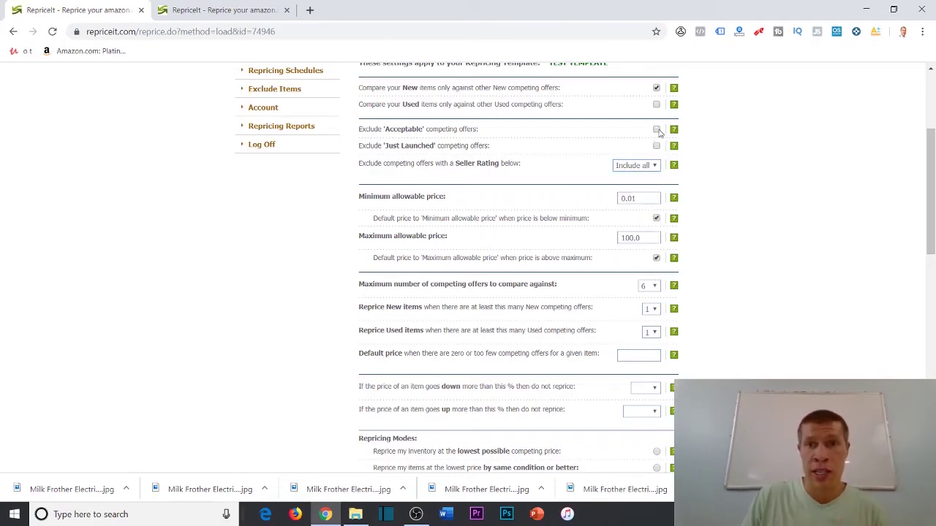
Step: Set the maximum allowable price to 1000 and turn off defaulting to the minimum and maximum allowable prices
scroll(720, 196, "down", 1)
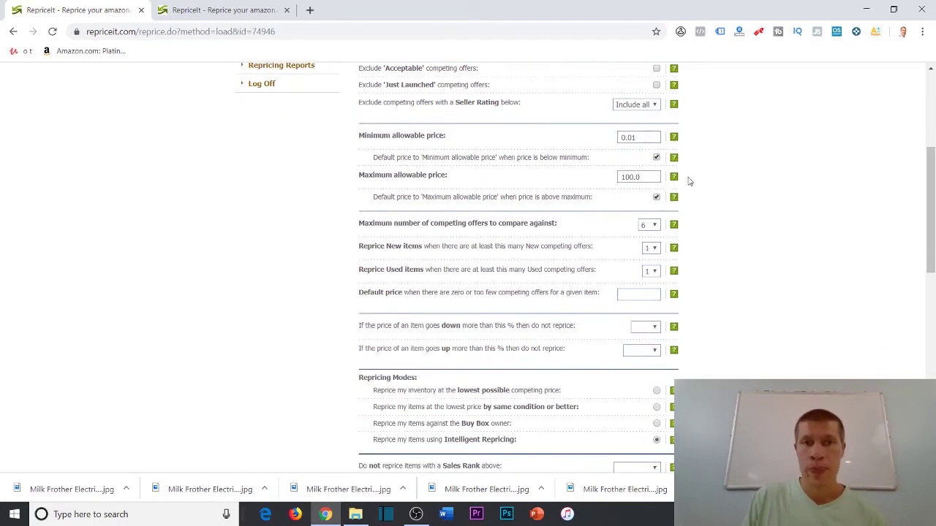
left_click(647, 177)
key("BackSpace")
key("BackSpace")
type("0")
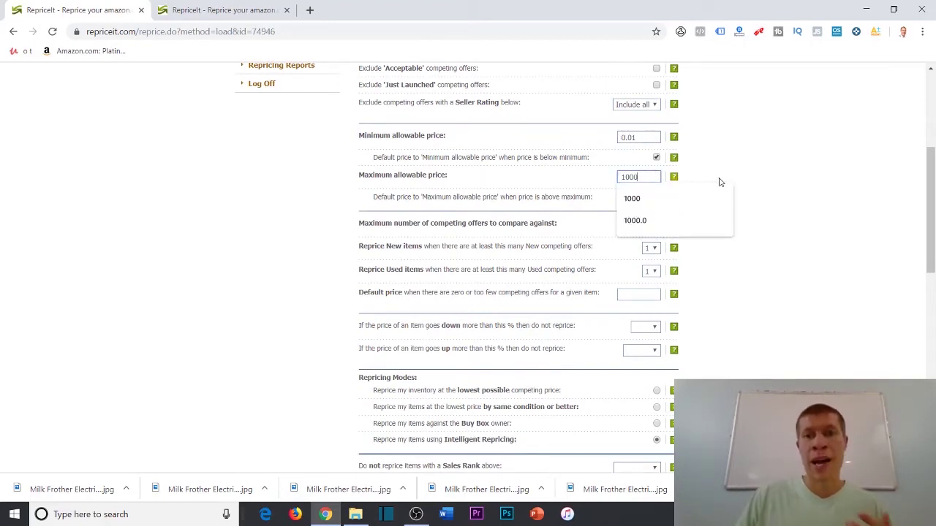
left_click(753, 173)
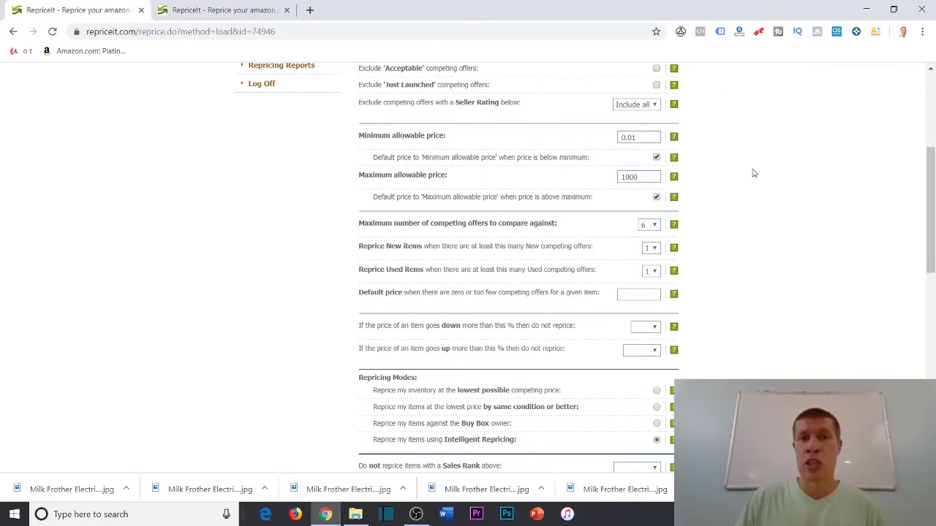
left_click(656, 158)
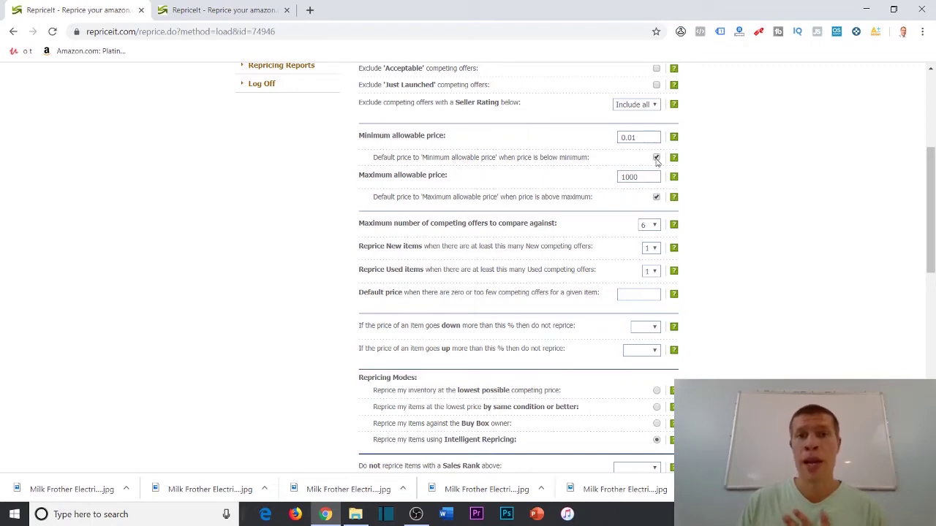
left_click(657, 196)
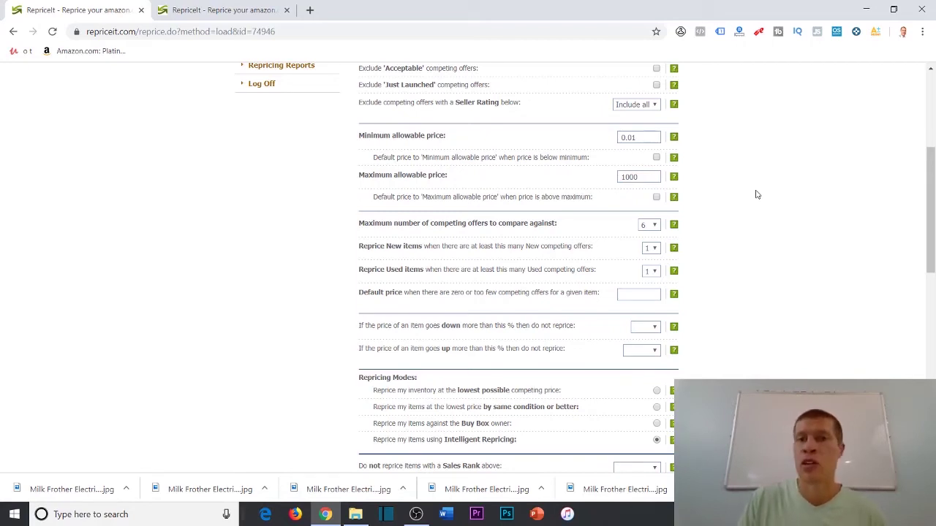
Step: Set the maximum number of competing offers to compare against to 10
scroll(804, 220, "down", 1)
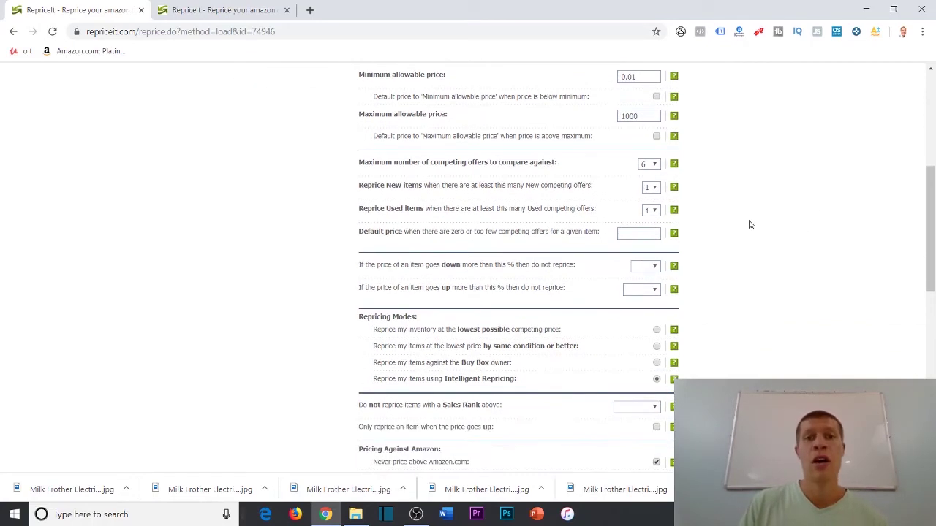
left_click(647, 164)
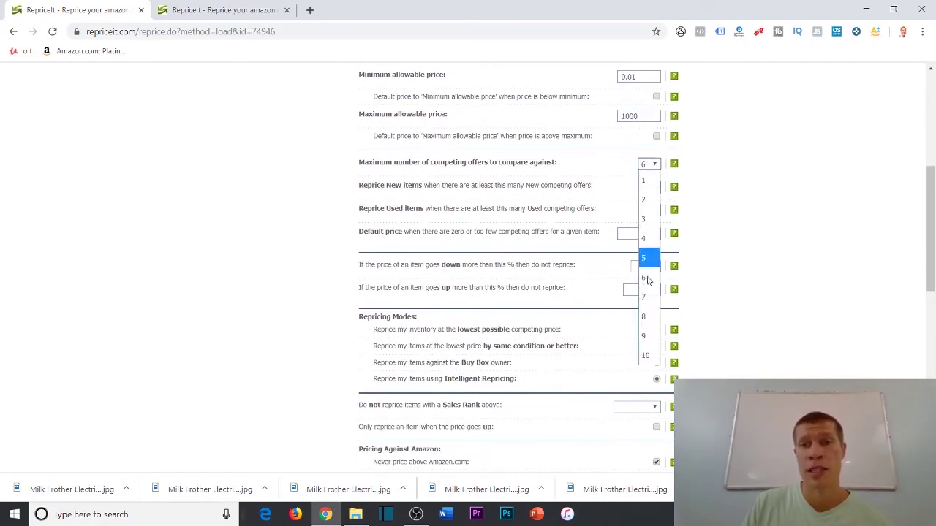
left_click(647, 356)
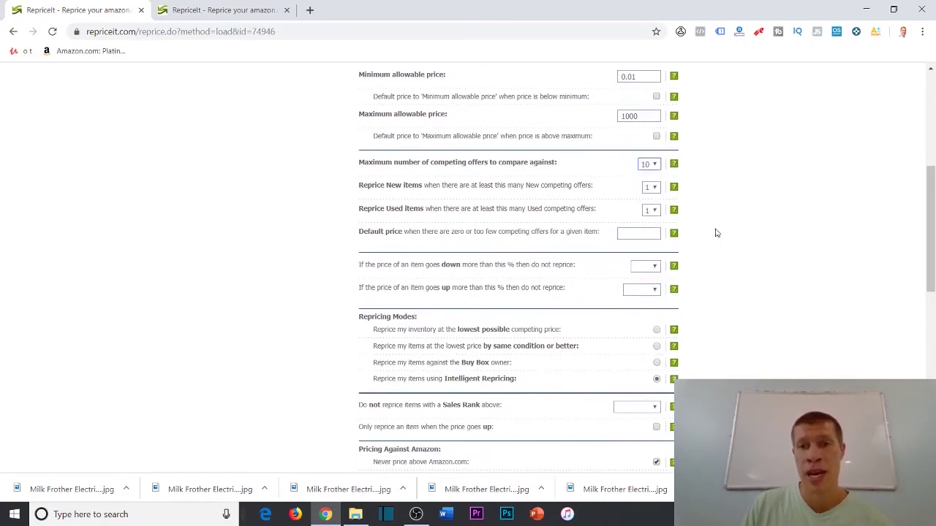
left_click(649, 165)
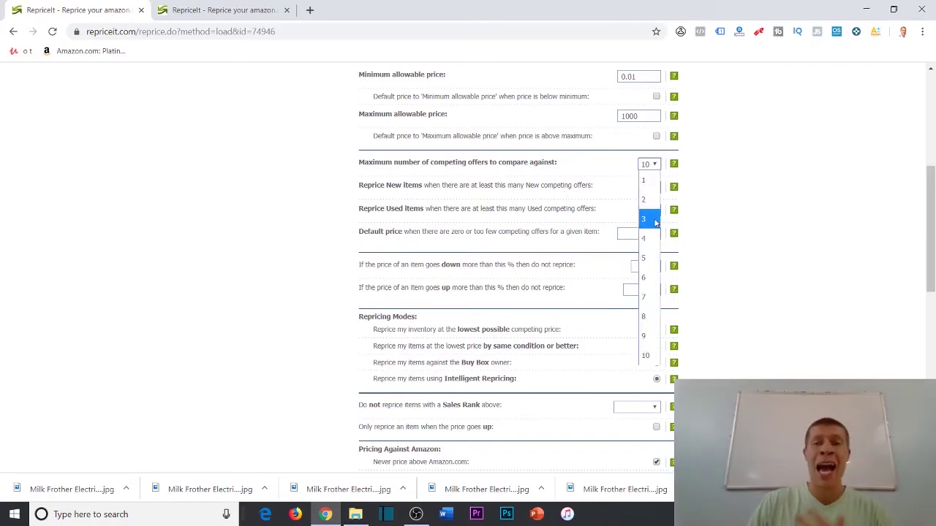
left_click(726, 242)
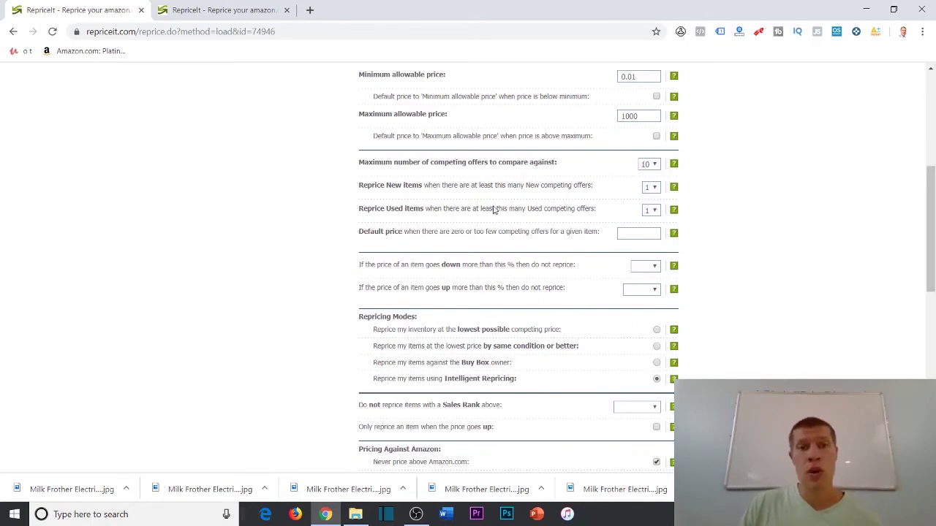
Step: Check the option for repricing New items by number of New competing offers and read its help
left_click(656, 190)
left_click(657, 192)
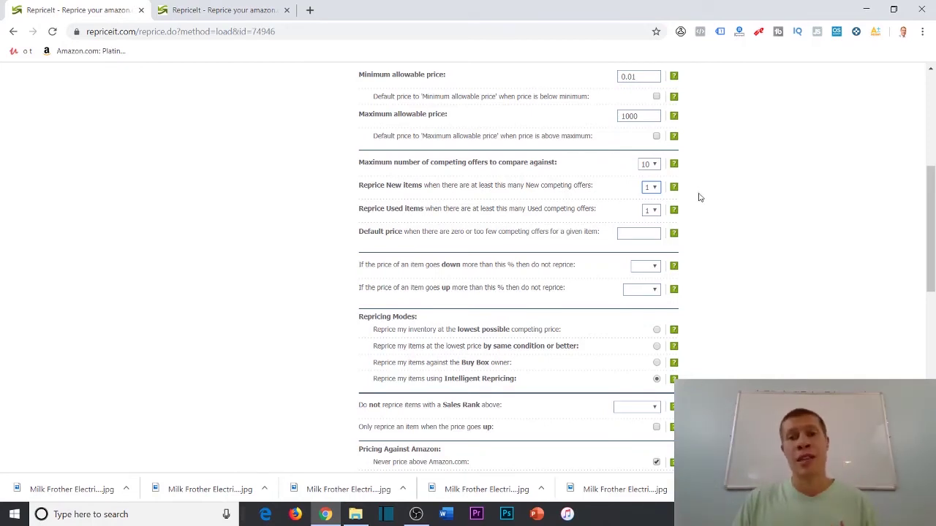
scroll(702, 196, "up", 2)
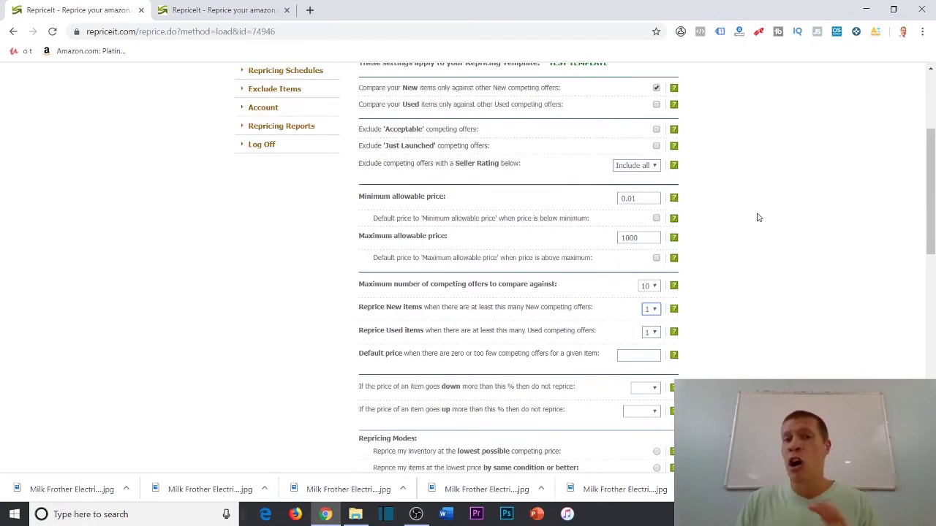
scroll(756, 241, "down", 1)
scroll(757, 261, "down", 1)
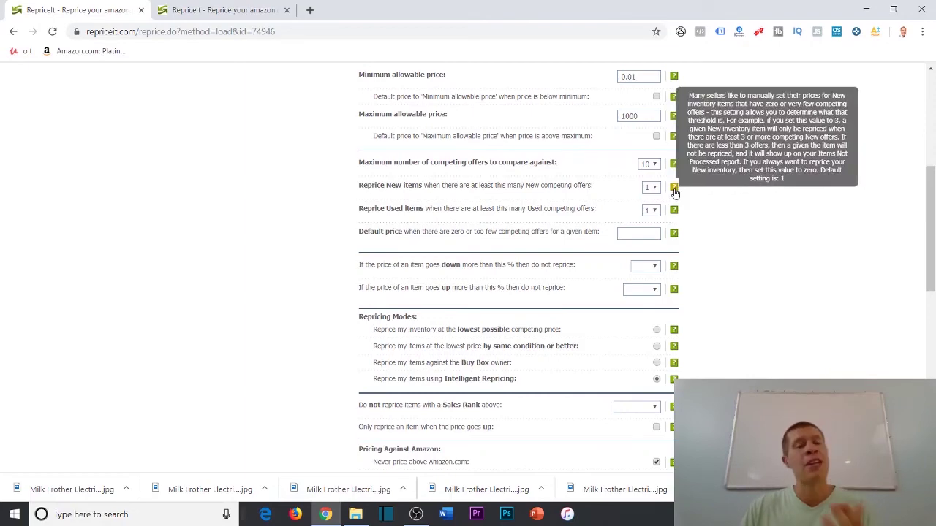
Step: Look through the percentage choices for not repricing an item when its price goes down too much
scroll(731, 190, "down", 1)
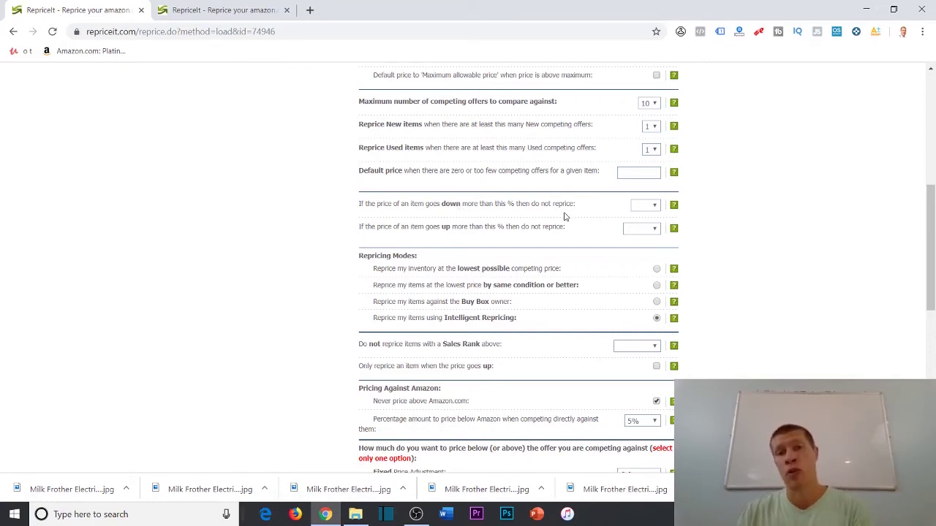
left_click(649, 205)
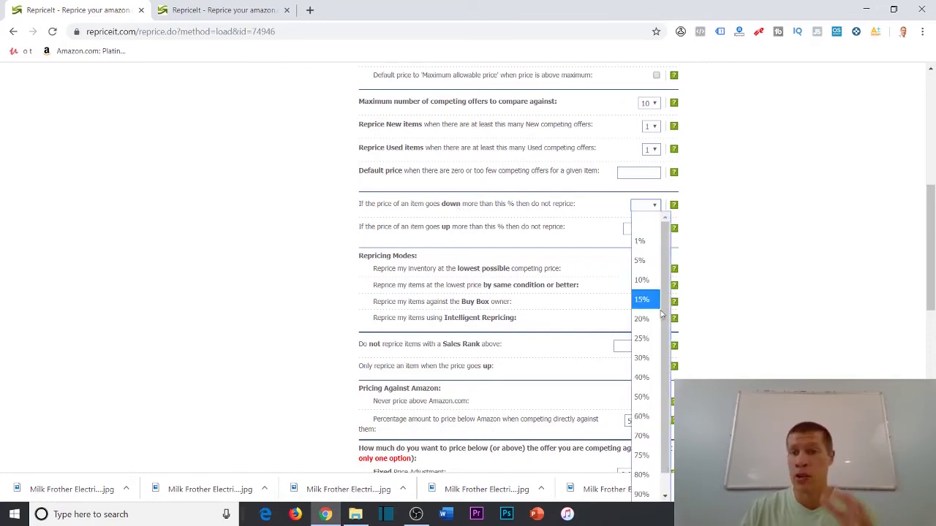
left_click(755, 320)
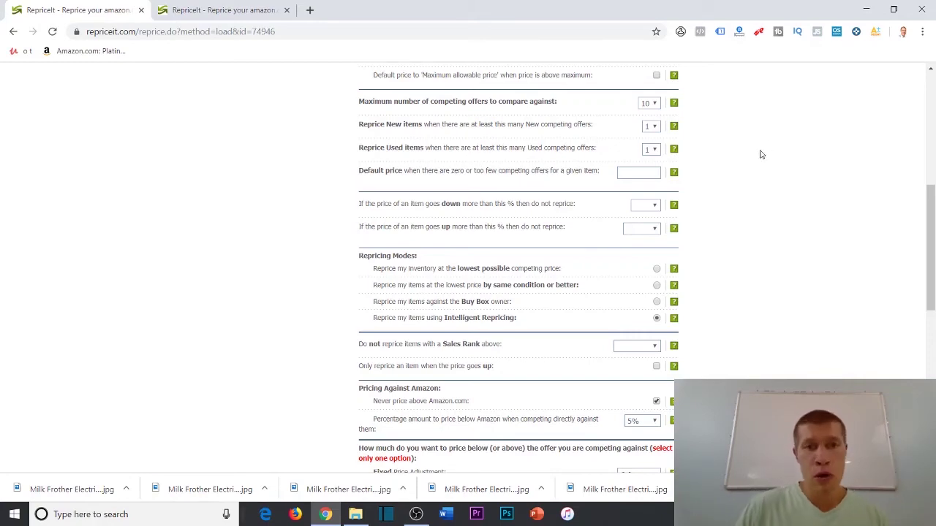
Step: Try the lowest possible competing price mode and settle on repricing items against the Buy Box owner
scroll(753, 175, "down", 1)
scroll(468, 160, "down", 1)
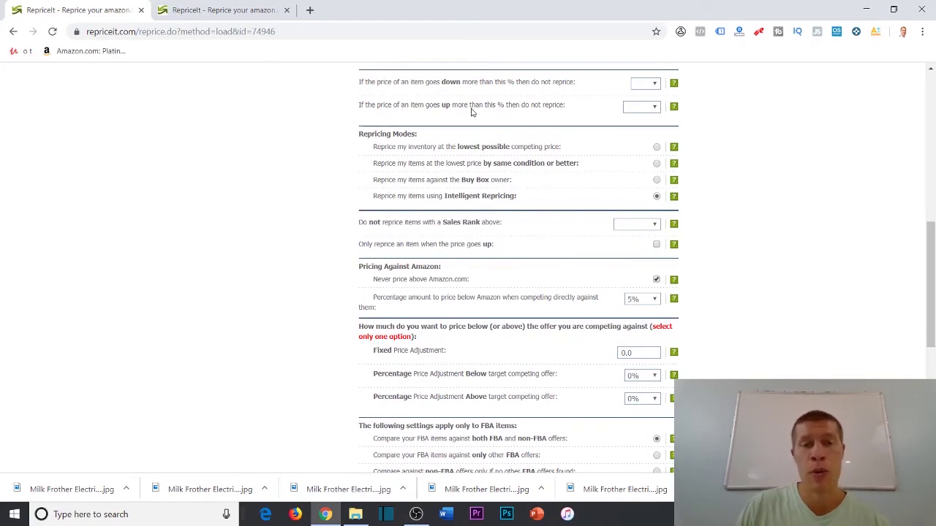
scroll(460, 93, "down", 2)
scroll(449, 96, "up", 1)
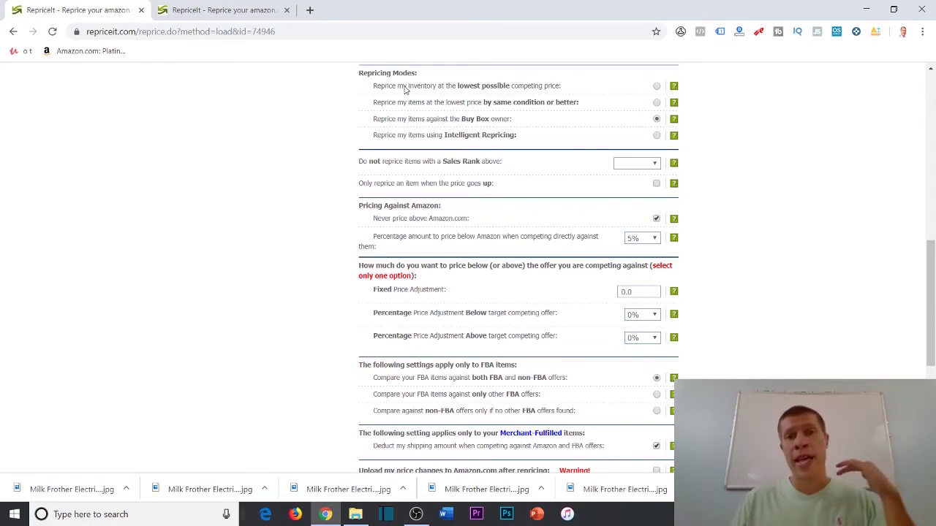
left_click(657, 86)
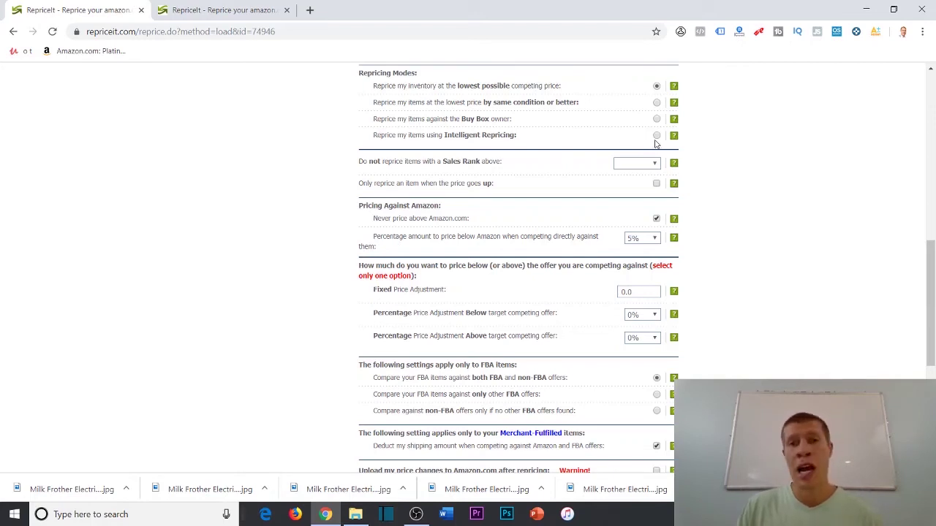
mouse_move(674, 137)
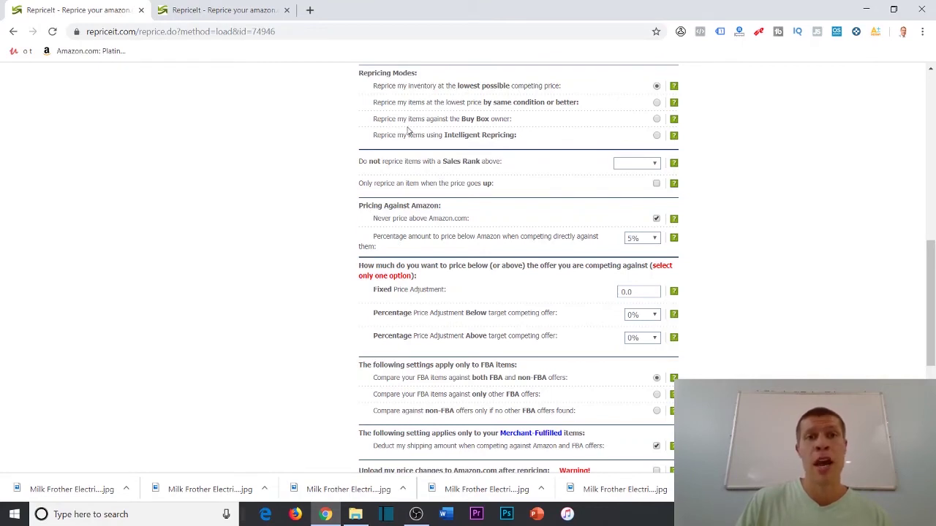
left_click(656, 119)
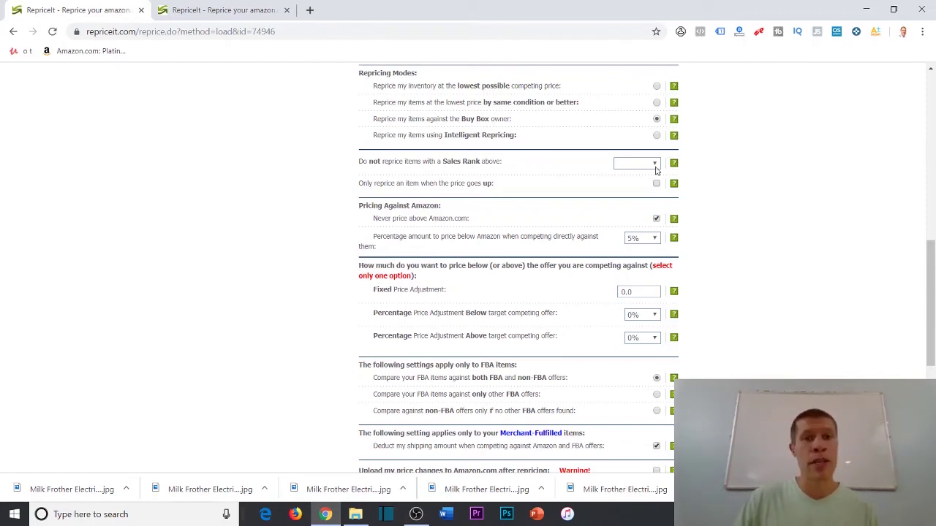
Step: Turn off never pricing above Amazon.com and set the percentage to price below Amazon to 0%
scroll(784, 183, "down", 2)
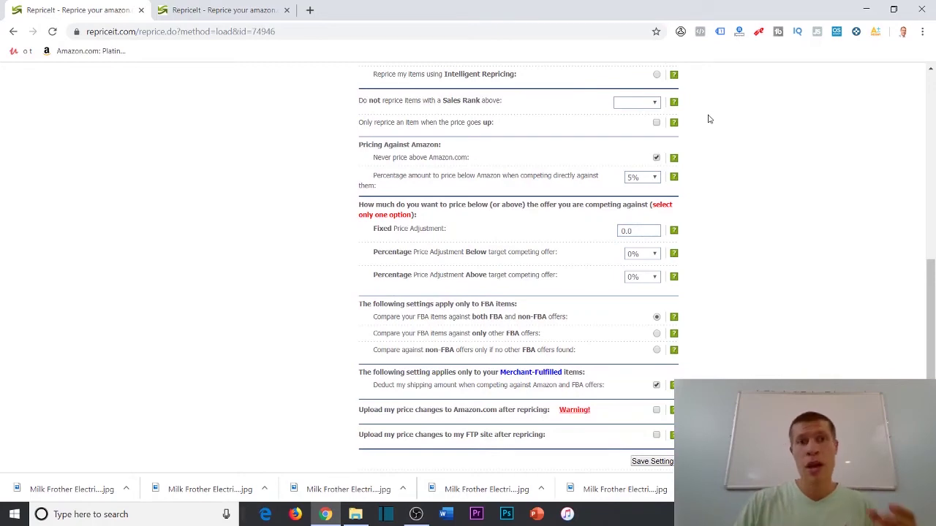
scroll(442, 150, "down", 1)
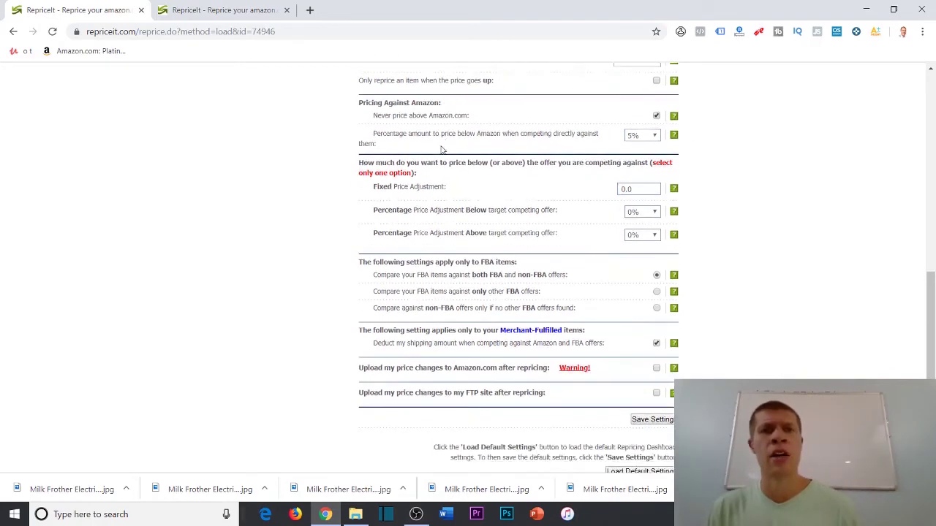
scroll(439, 146, "up", 1)
scroll(417, 141, "down", 1)
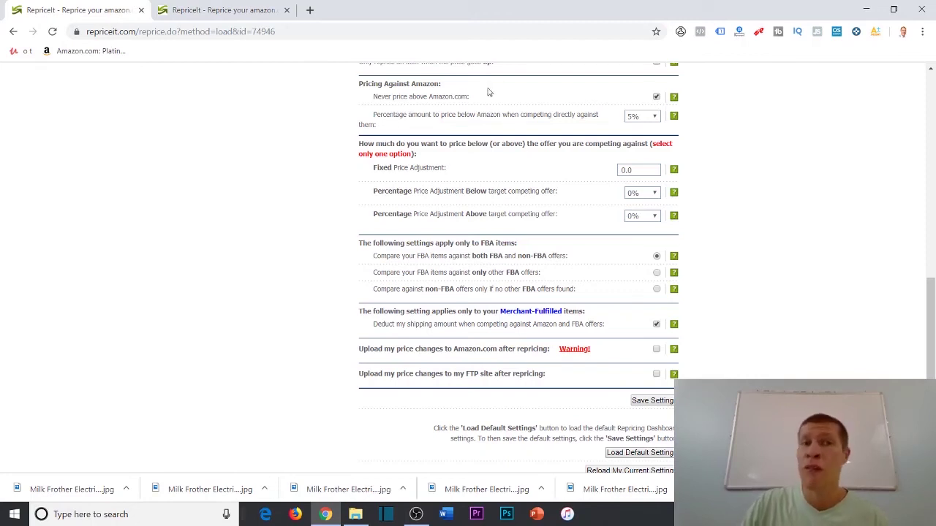
left_click(639, 117)
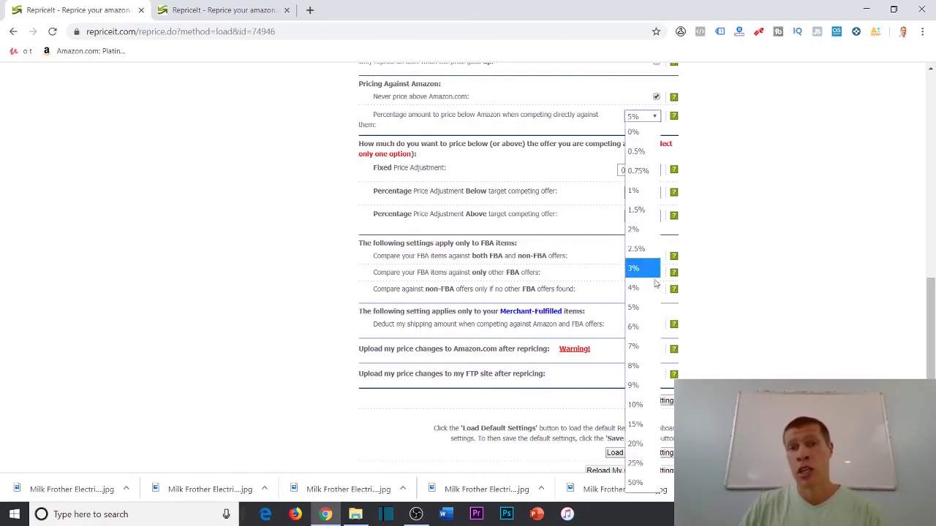
left_click(809, 312)
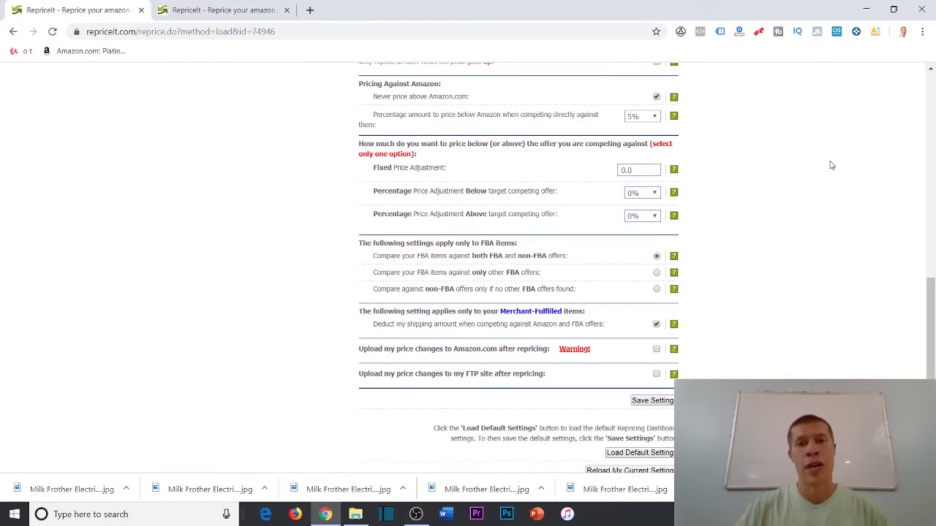
left_click(656, 96)
left_click(655, 119)
left_click(652, 129)
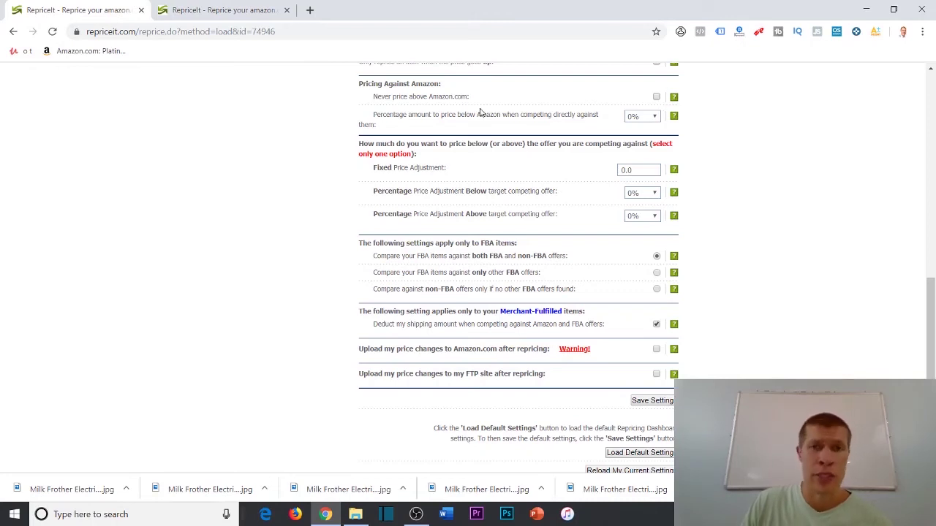
Step: Set the fixed price adjustment against the competing offer to 0.01
scroll(460, 111, "down", 1)
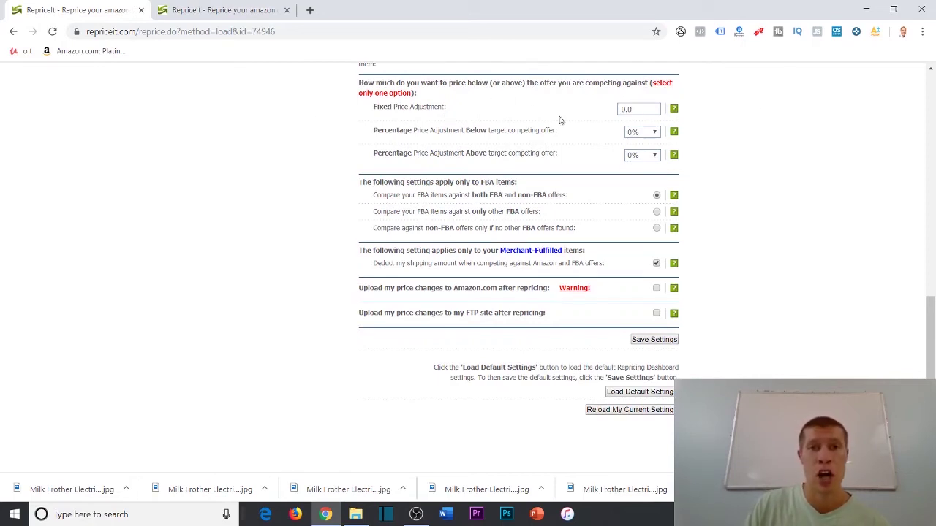
left_click(657, 108)
scroll(657, 108, "down", 1)
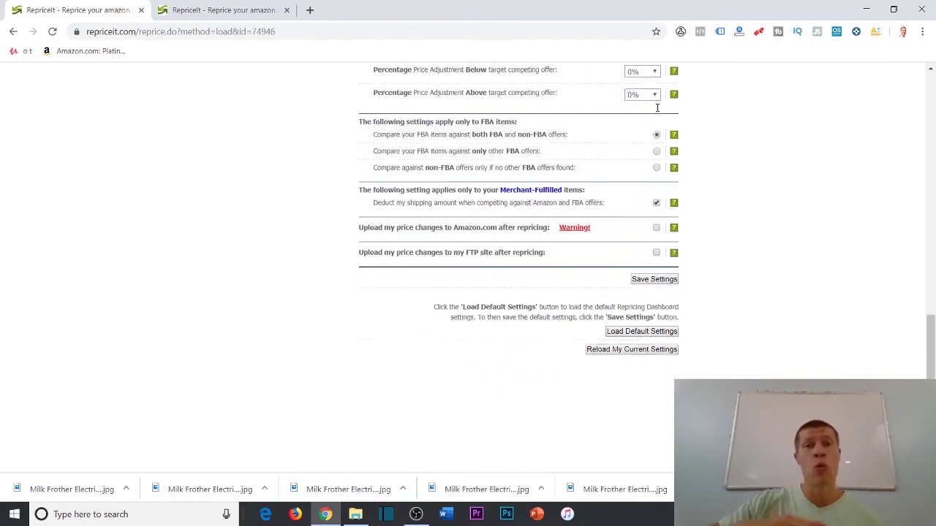
scroll(738, 143, "up", 3)
scroll(738, 143, "down", 2)
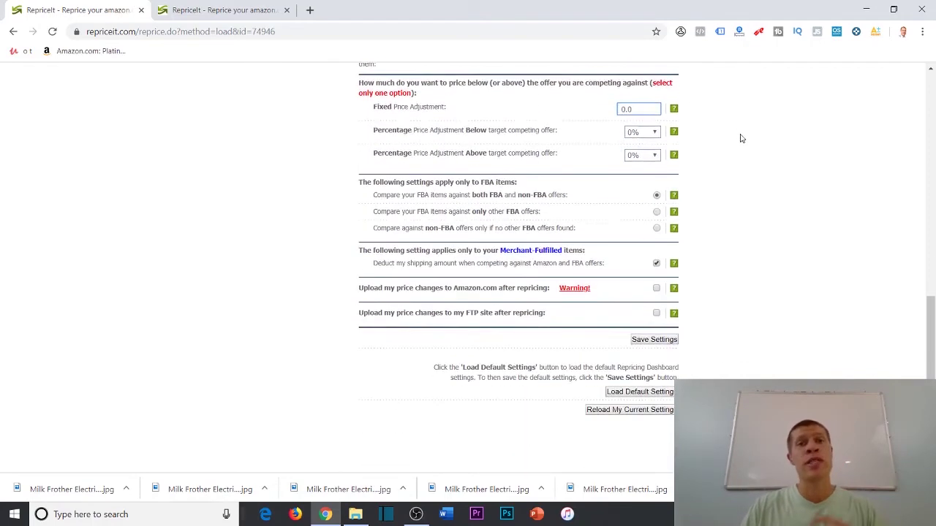
scroll(739, 138, "up", 1)
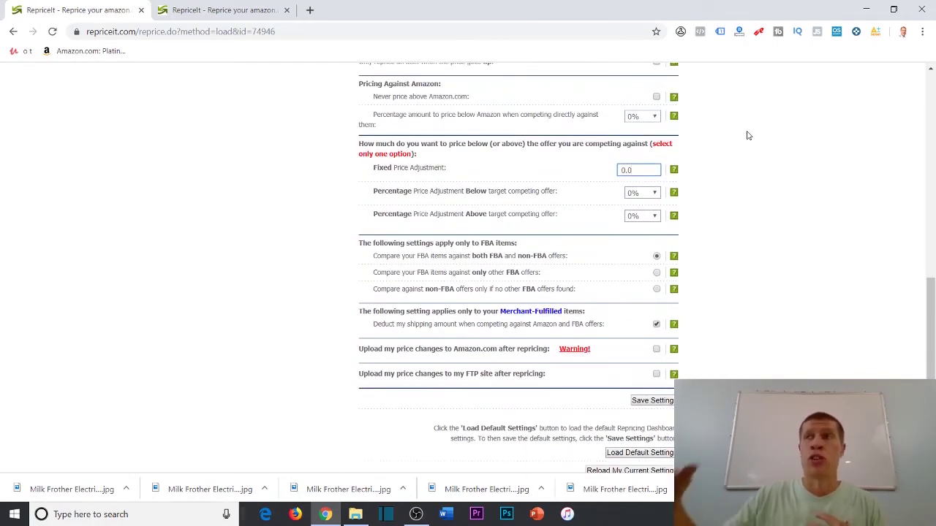
scroll(804, 180, "up", 6)
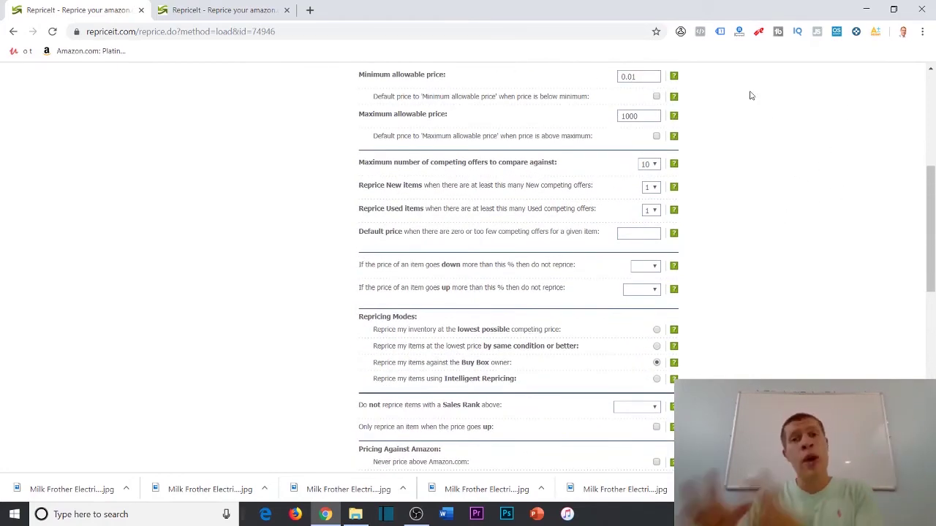
scroll(749, 96, "up", 3)
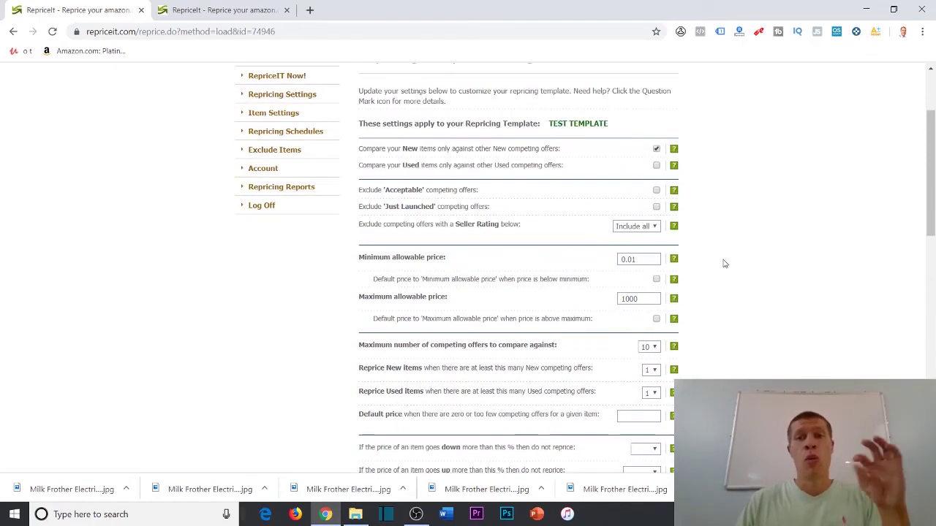
scroll(704, 231, "down", 3)
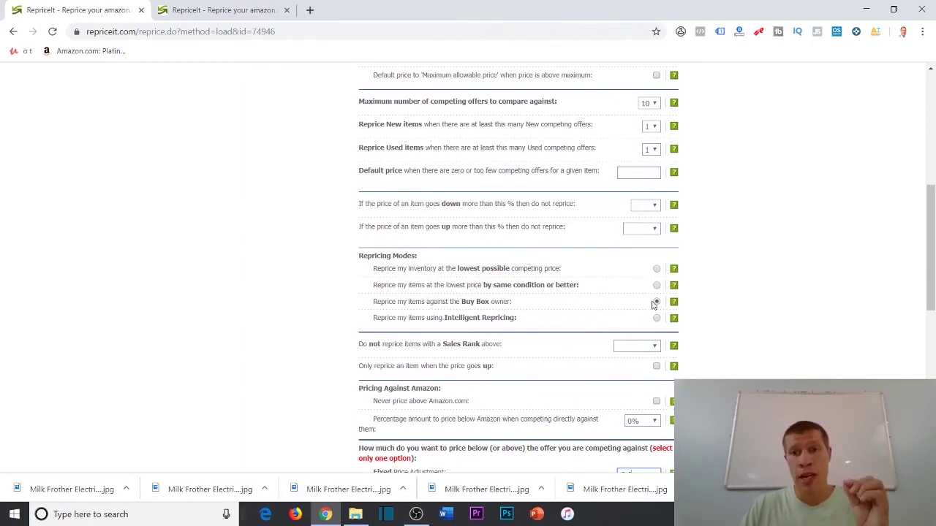
scroll(827, 278, "down", 2)
scroll(827, 278, "down", 4)
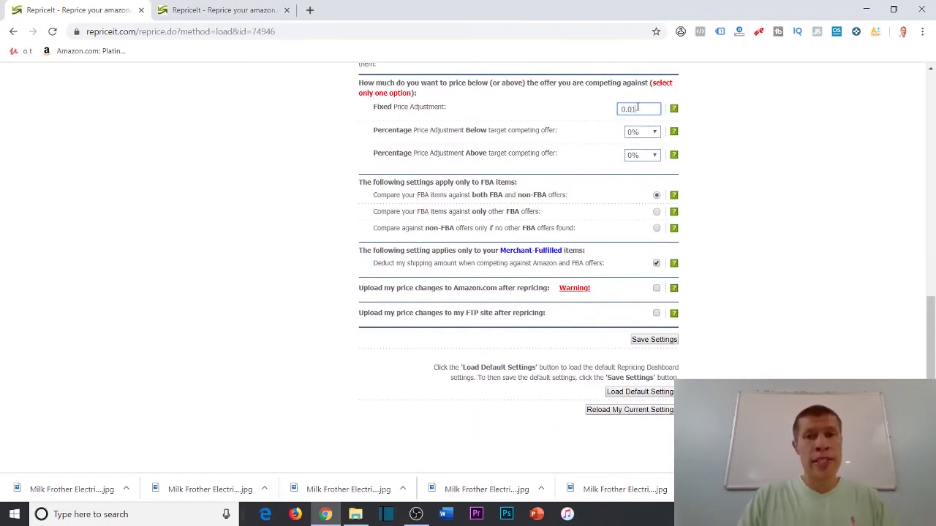
left_click(756, 147)
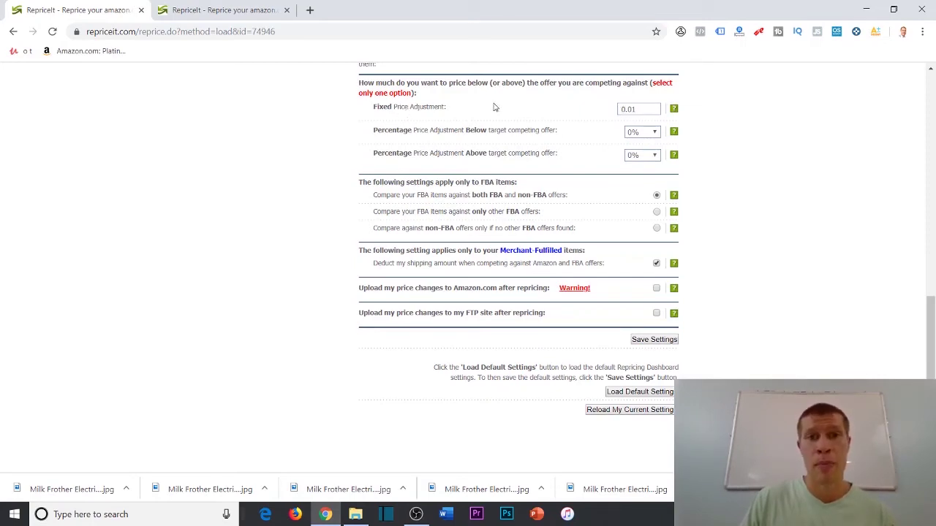
Step: Review the Buy Box owner repricing mode together with the settings for pricing below or above the competing offer
double_click(478, 84)
left_click(716, 87)
scroll(612, 125, "up", 4)
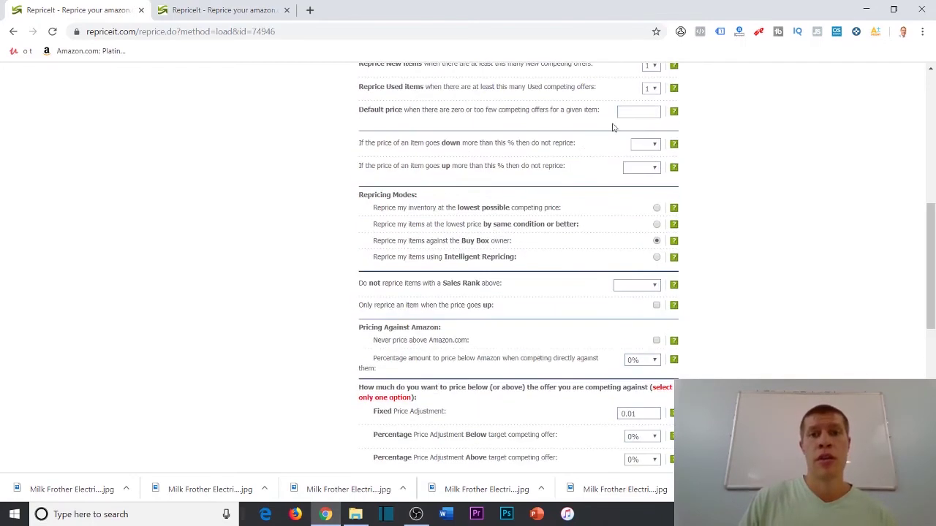
double_click(468, 240)
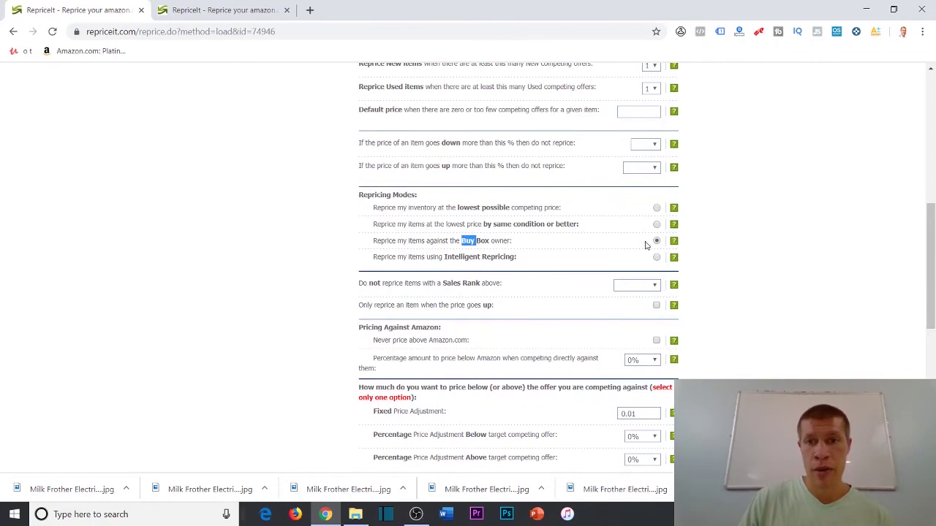
left_click(829, 244)
scroll(808, 239, "down", 5)
scroll(773, 253, "up", 3)
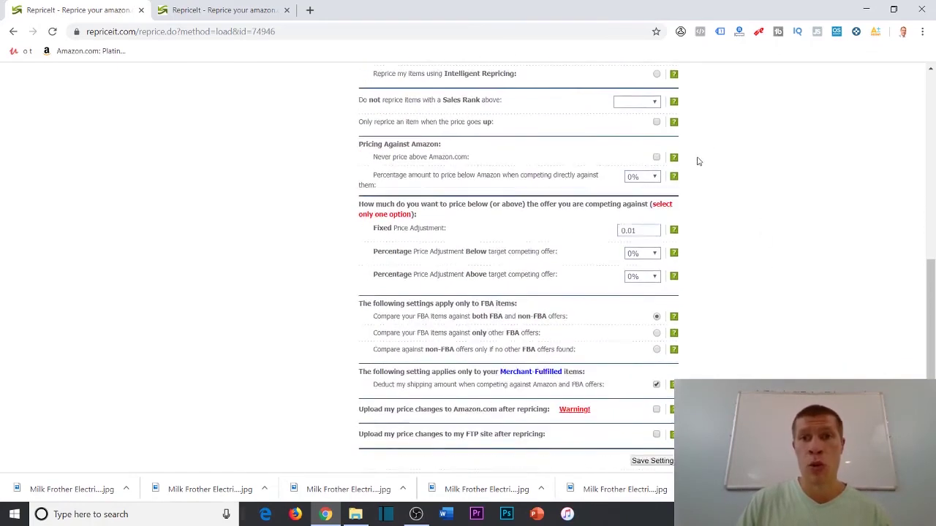
Step: Try fixed price adjustments of 0.05 and 1.00 against the competing offer
left_click(644, 230)
type("5")
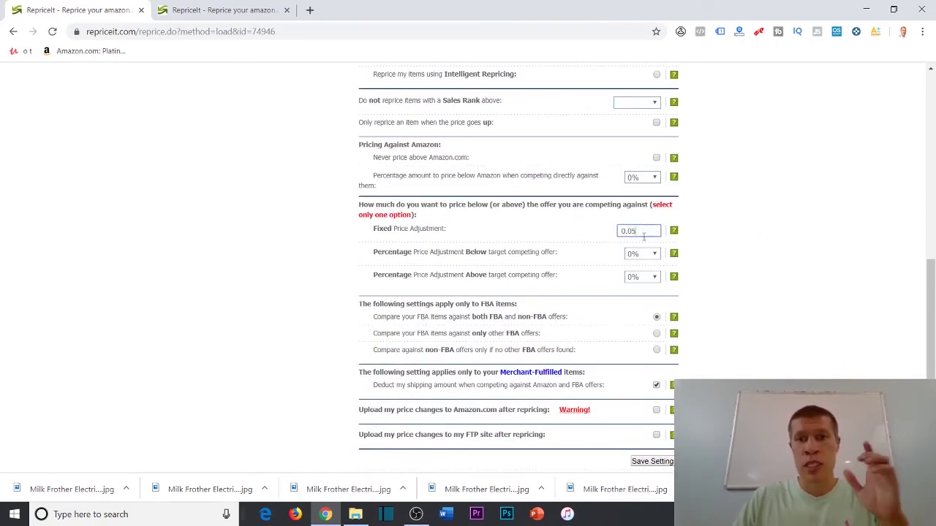
left_click(698, 248)
double_click(642, 230)
type("1.00")
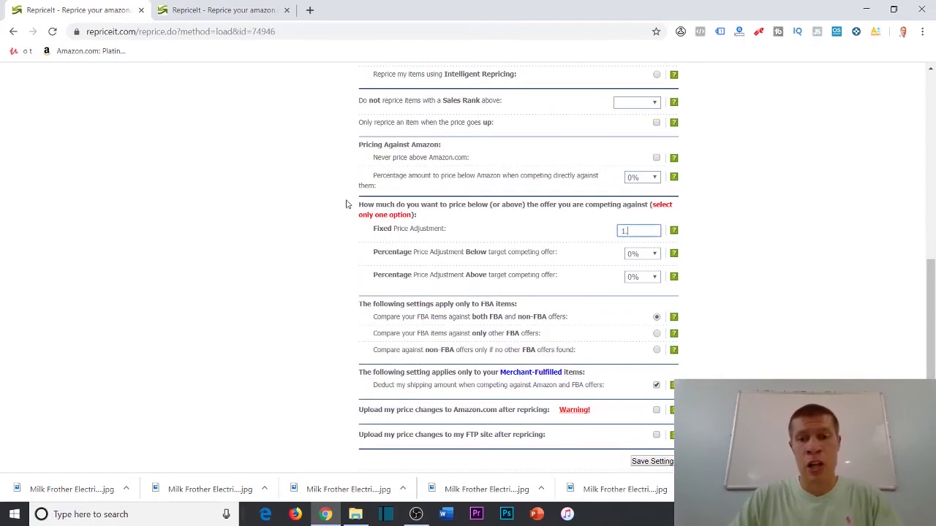
Step: Set the fixed price adjustment to 0.00 and read its help text
double_click(644, 229)
type("0.00")
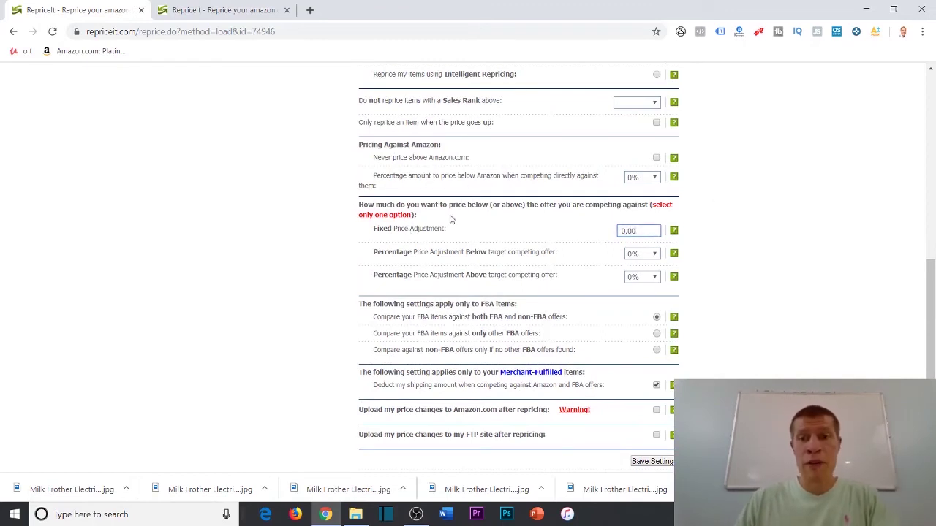
left_click(720, 213)
mouse_move(672, 233)
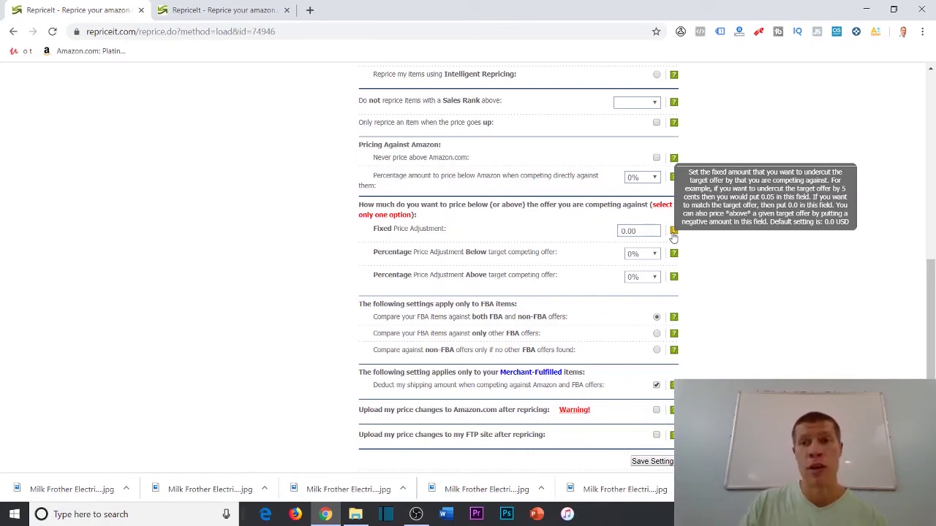
Step: Set the fixed price adjustment to 0 after trying -0.01, and view the percentage choices for pricing below the target offer
left_click(647, 229)
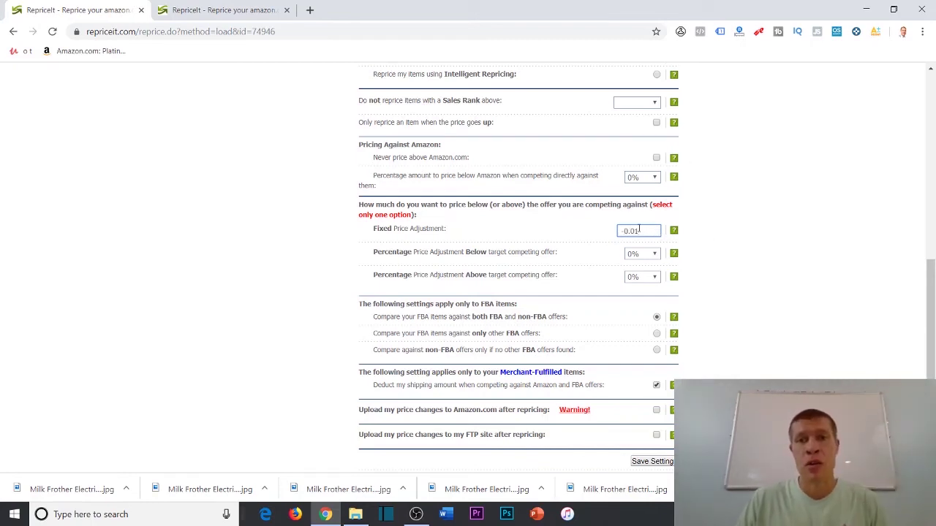
key("ctrl+a")
type("0")
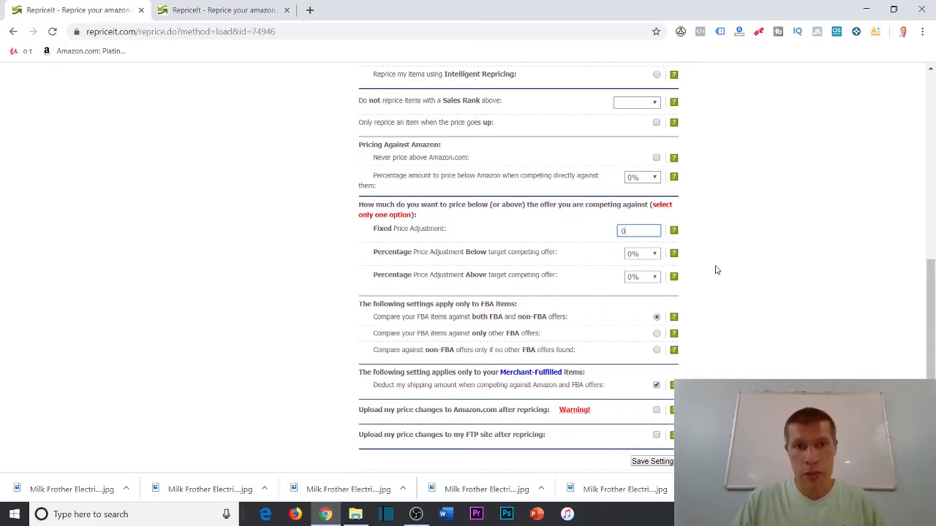
left_click(653, 253)
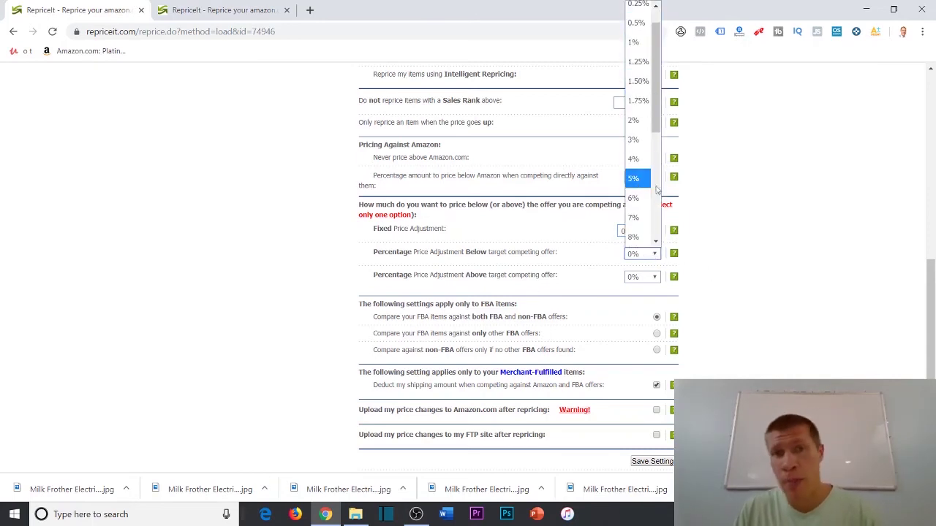
left_click(723, 273)
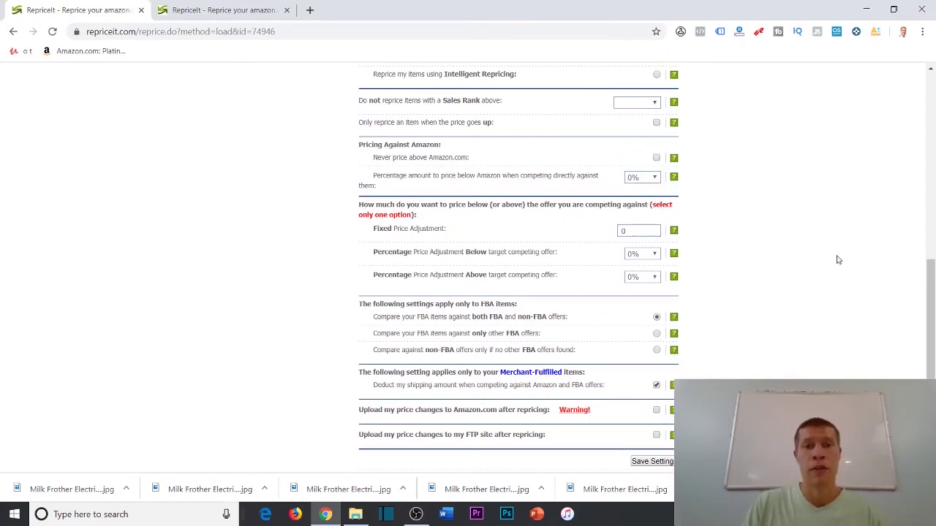
Step: Set FBA items to compare against non-FBA offers only if no other FBA offers are found
scroll(810, 268, "down", 2)
scroll(791, 265, "up", 1)
scroll(791, 265, "down", 2)
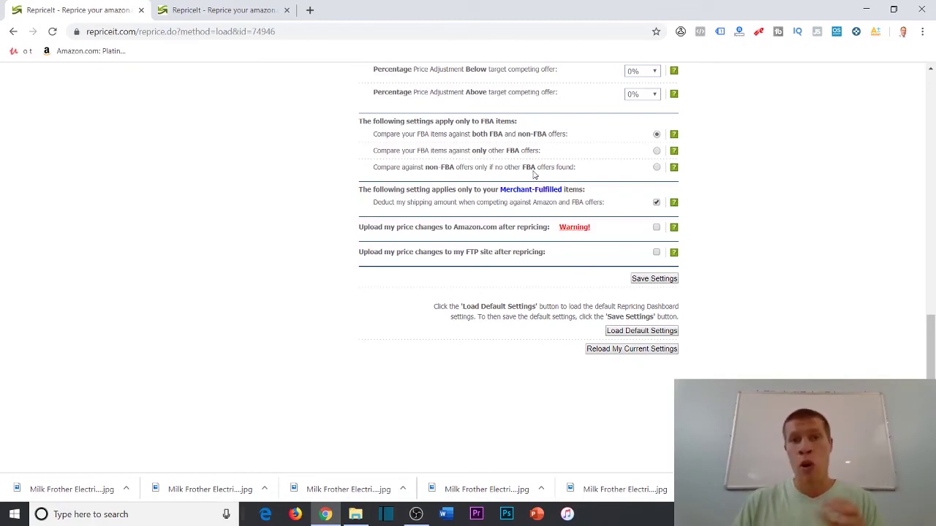
left_click(657, 168)
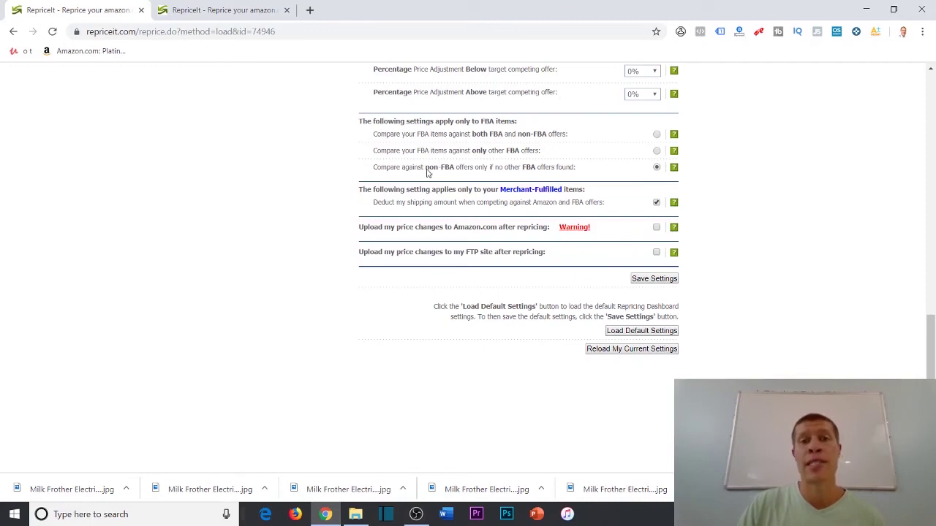
left_click_drag(427, 169, 449, 169)
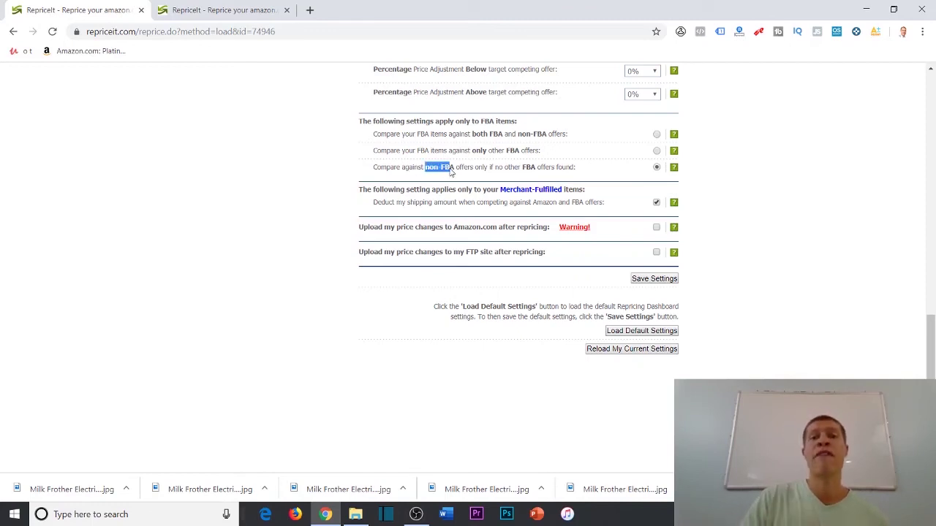
left_click(758, 158)
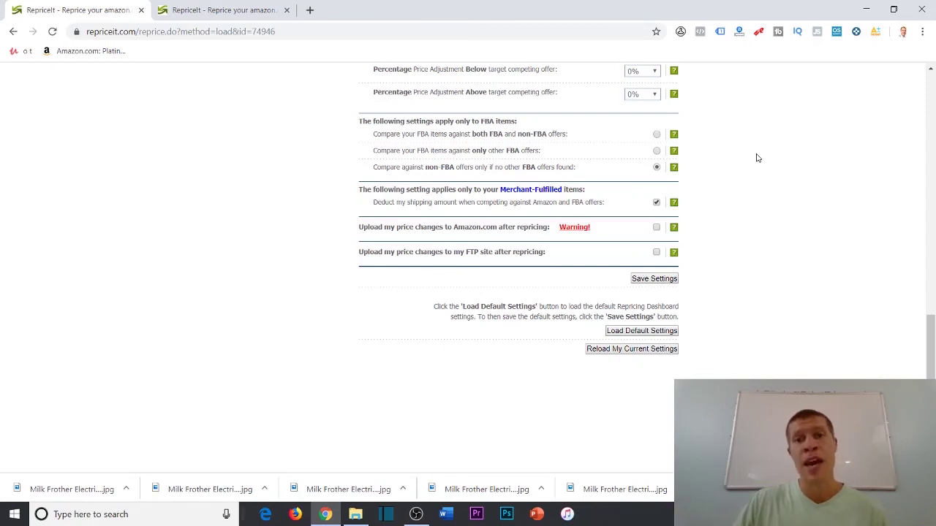
Step: Set FBA items to compare against both FBA and non-FBA offers
left_click(656, 135)
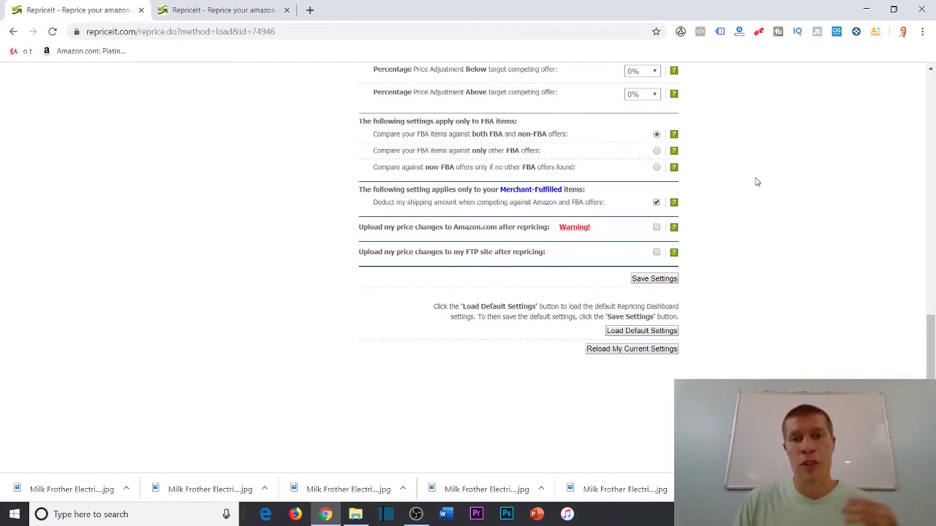
Step: Review TEST TEMPLATE's repricing settings, from the offer filters and price limits through the repricing modes to the FBA comparison options
scroll(745, 168, "up", 3)
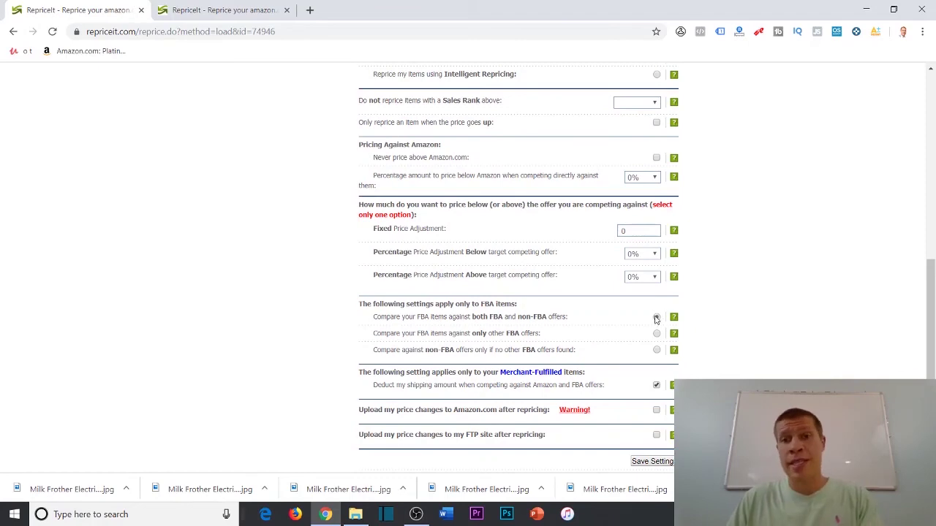
scroll(716, 277, "up", 6)
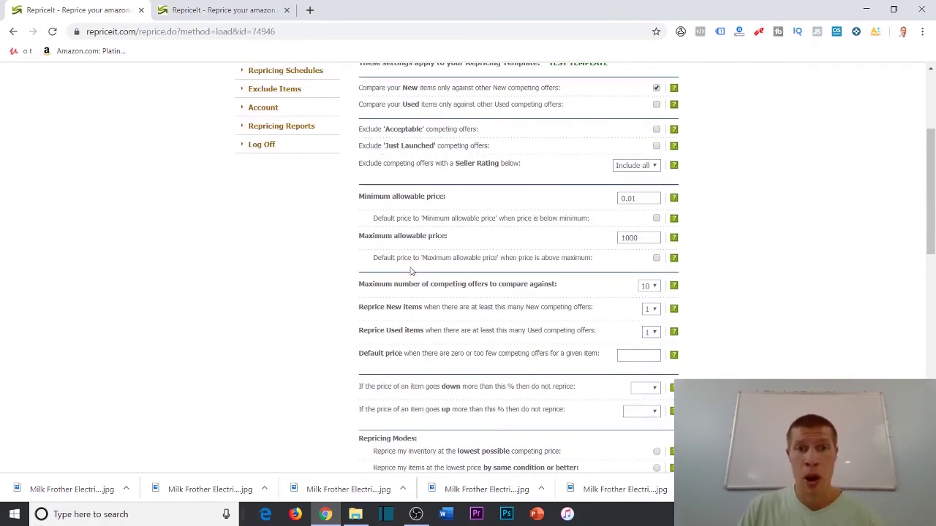
scroll(439, 274, "up", 3)
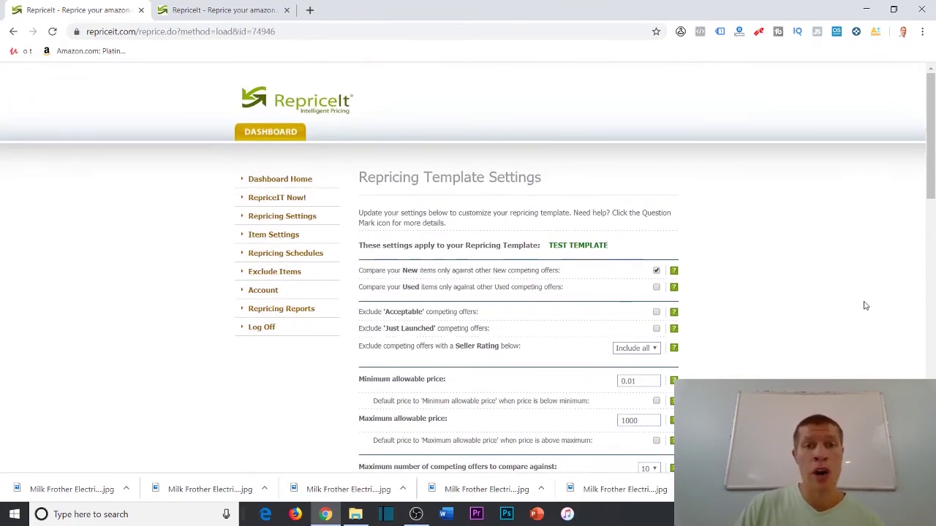
scroll(865, 305, "down", 4)
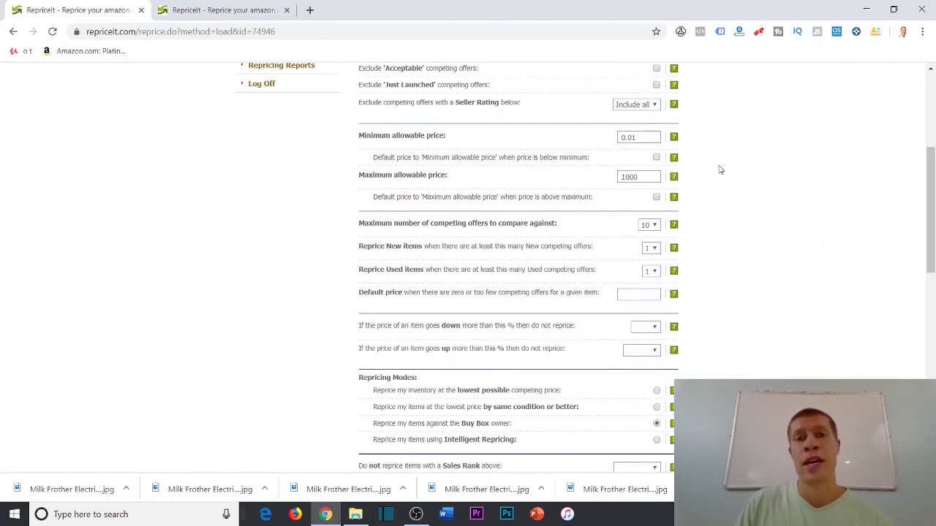
scroll(763, 168, "down", 3)
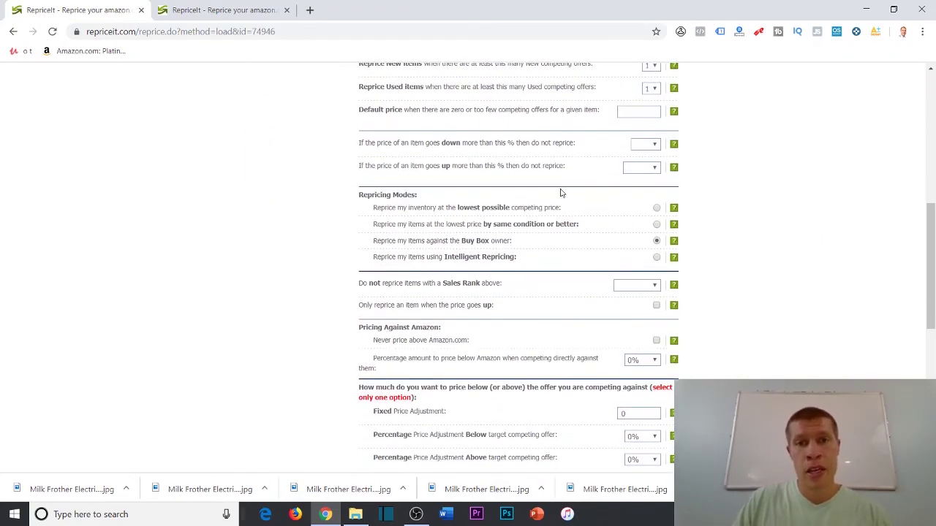
left_click_drag(385, 212, 593, 253)
left_click(771, 244)
scroll(771, 244, "down", 3)
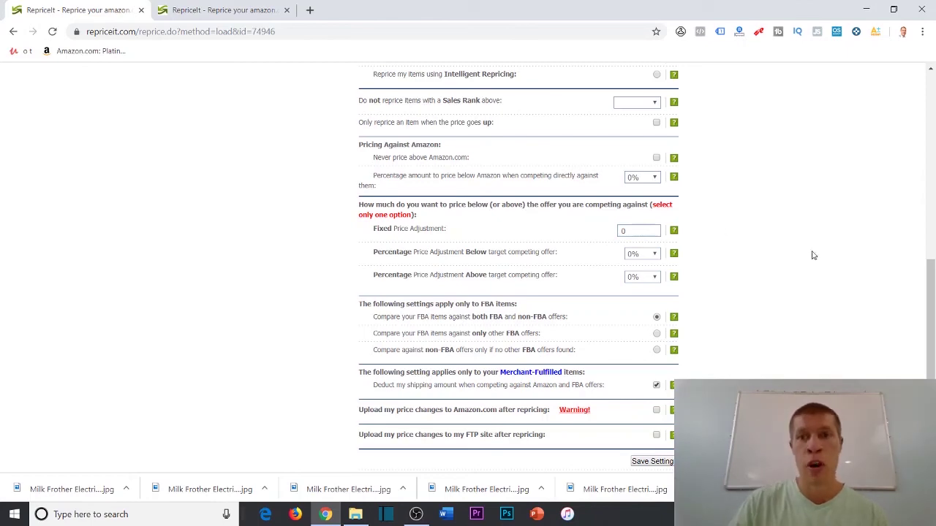
scroll(812, 255, "up", 5)
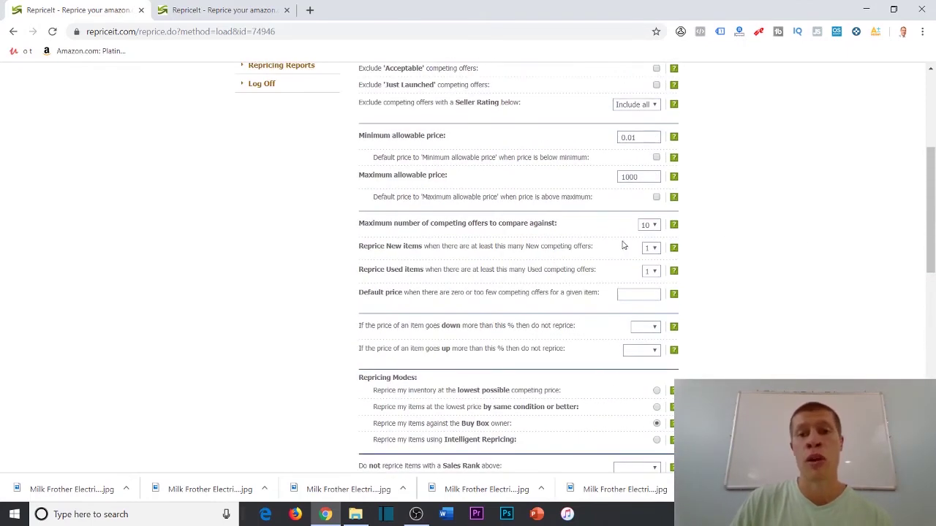
Step: Turn off the shipping deduction for Merchant-Fulfilled items, switch the Amazon.com price upload on and back off, and save the settings
scroll(750, 230, "down", 7)
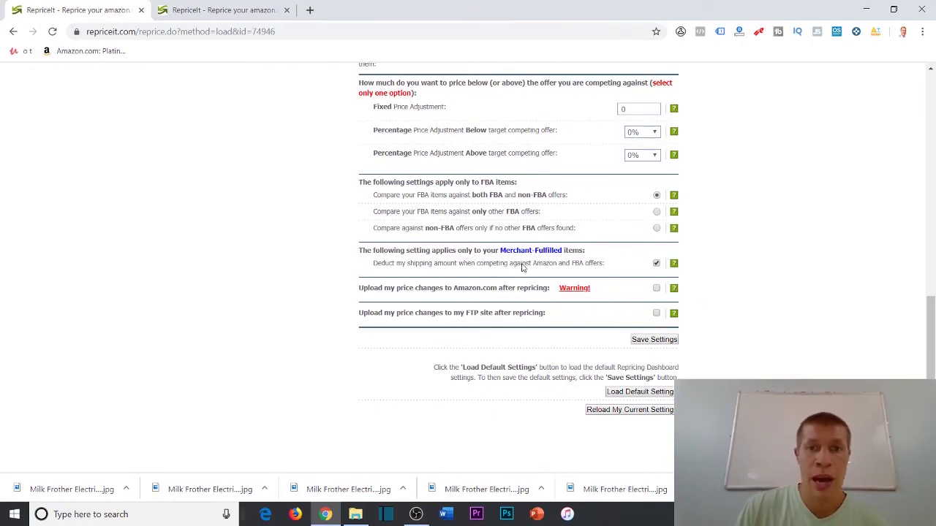
left_click(656, 264)
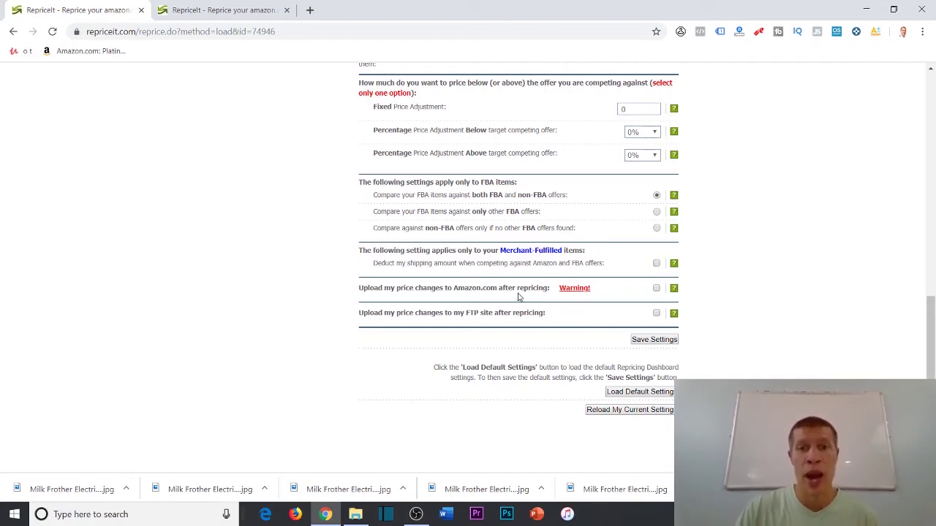
left_click(656, 289)
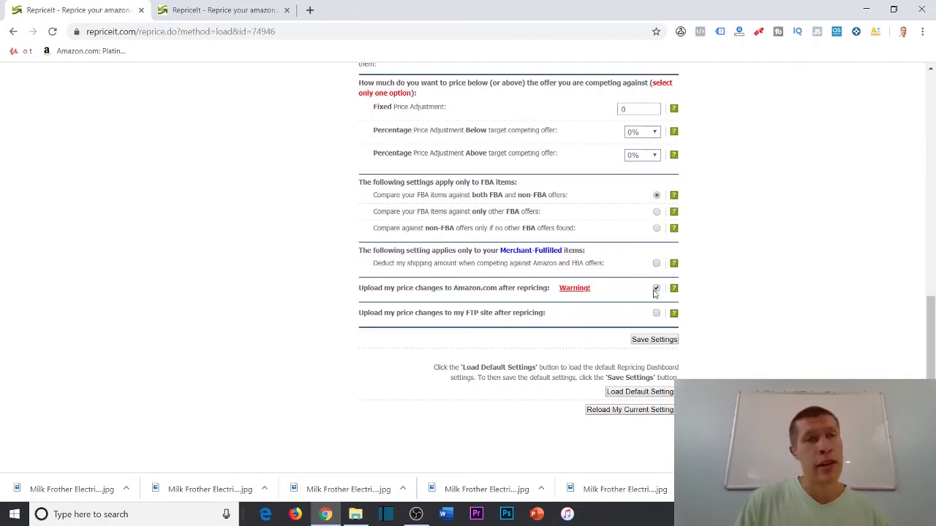
left_click(655, 289)
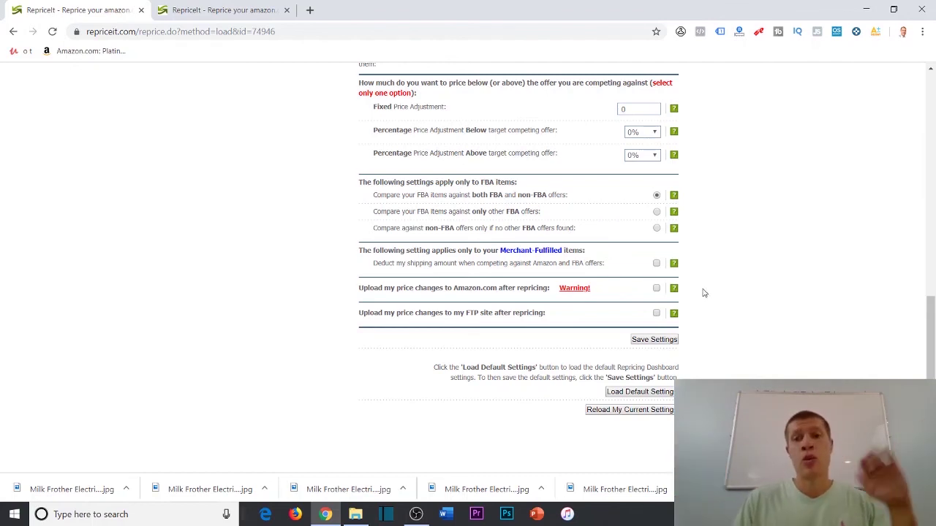
left_click(651, 342)
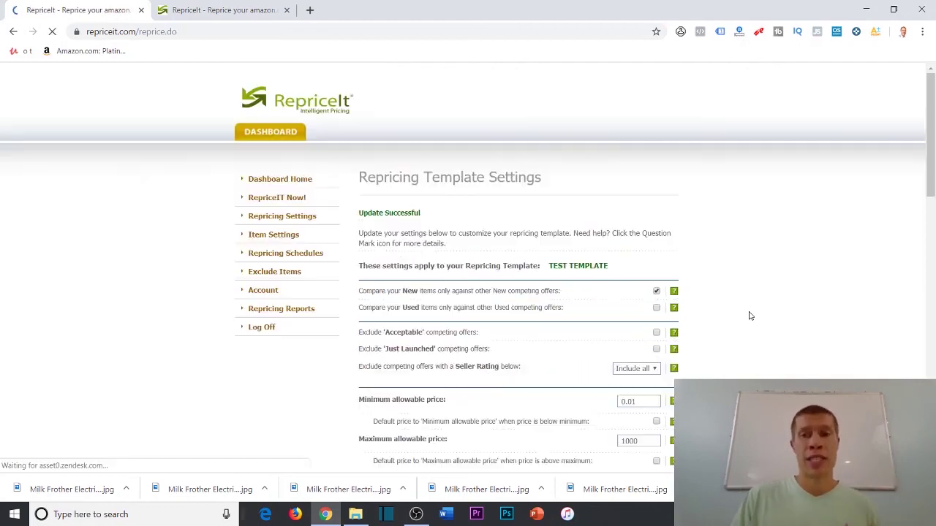
Step: Return to the dashboard home and look over the list of repricing templates and their order
scroll(542, 344, "down", 2)
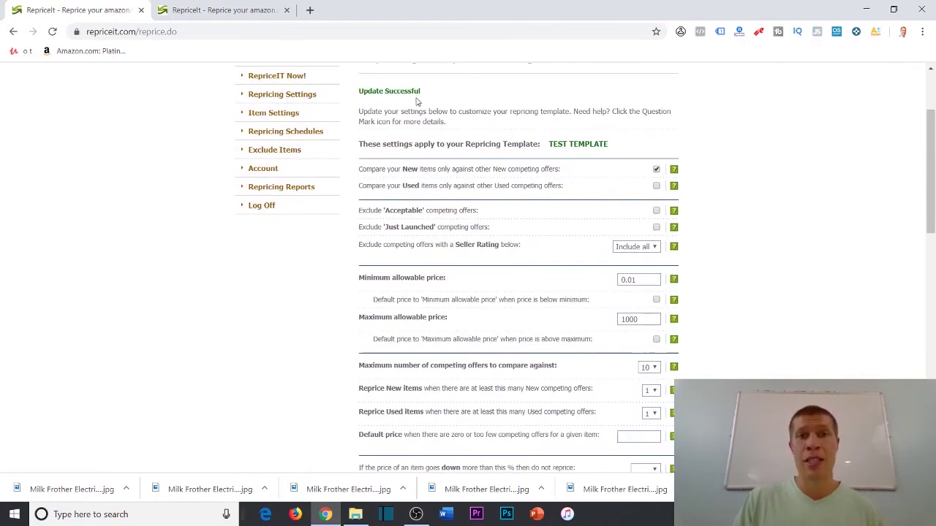
scroll(391, 110, "up", 2)
left_click(278, 180)
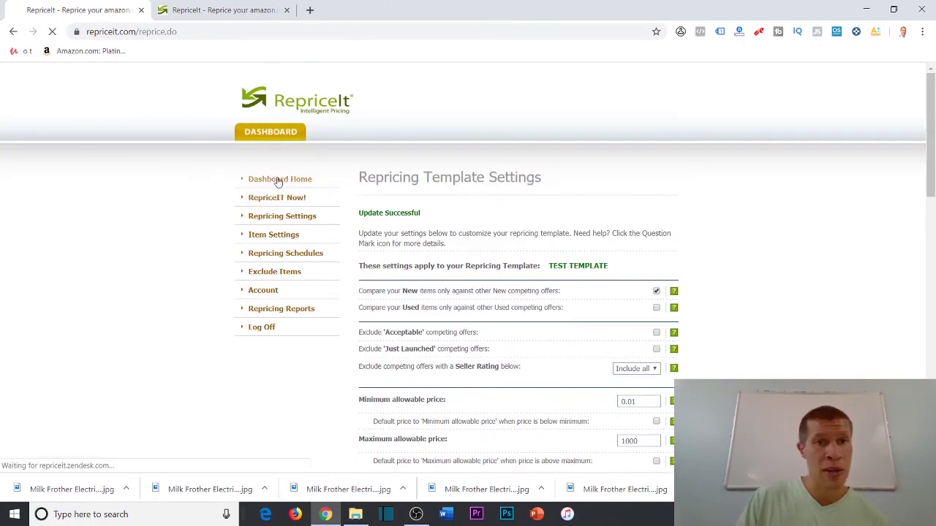
scroll(686, 290, "down", 2)
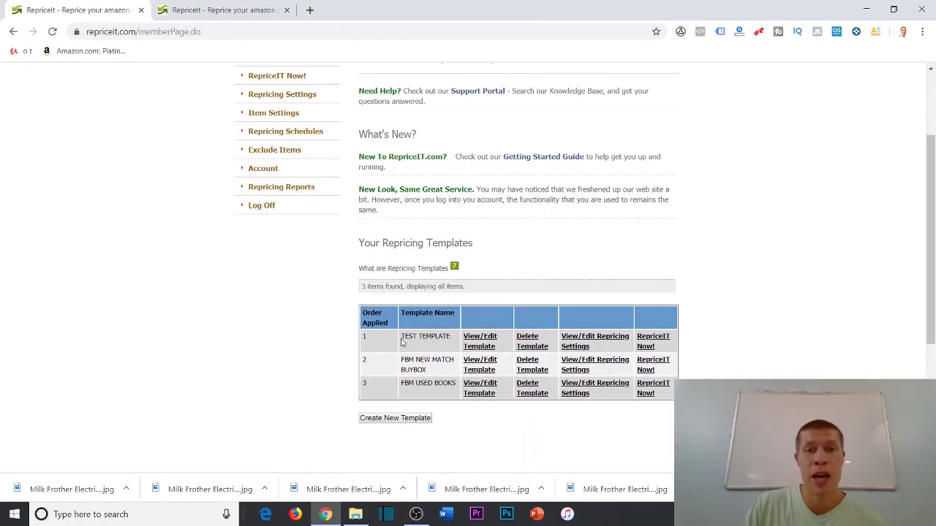
scroll(625, 344, "down", 1)
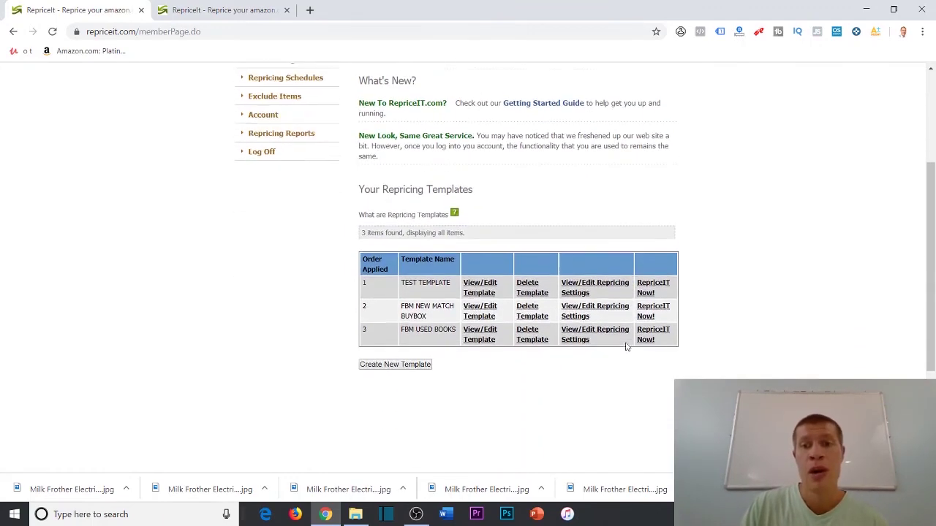
scroll(665, 319, "up", 1)
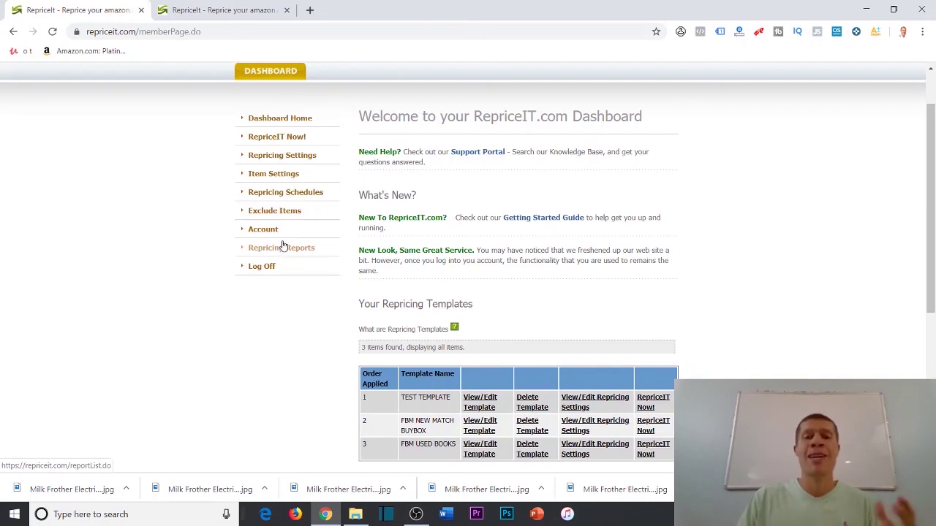
Step: Enable uploading price changes to Amazon.com after repricing in TEST TEMPLATE's repricing settings and save them
left_click(596, 402)
scroll(687, 307, "down", 15)
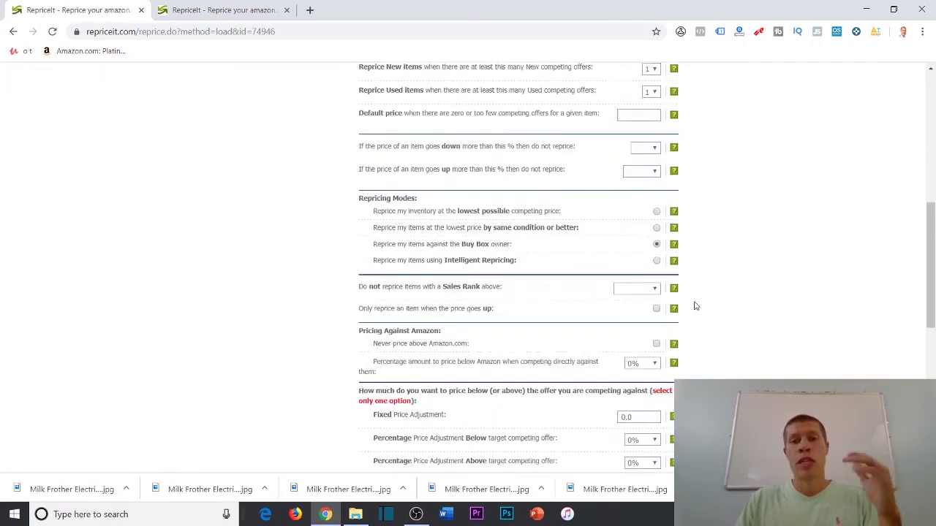
left_click(657, 227)
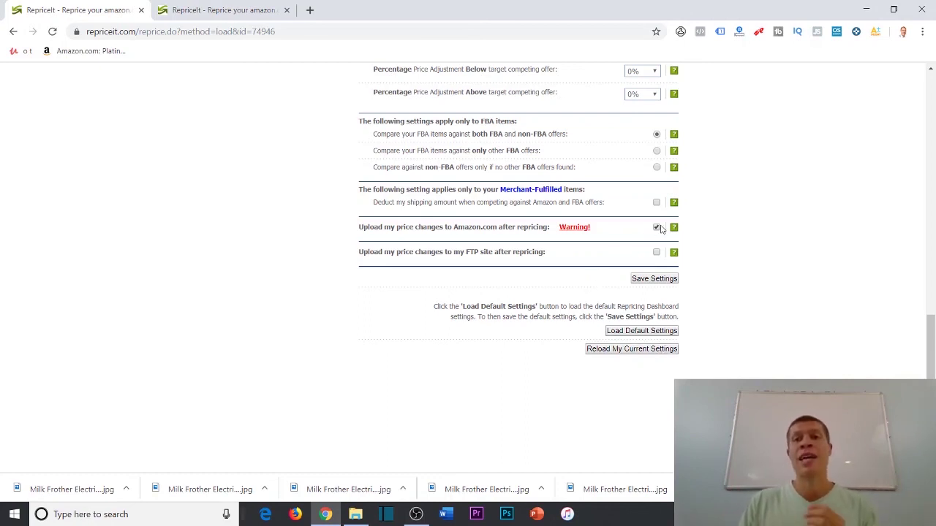
left_click(650, 279)
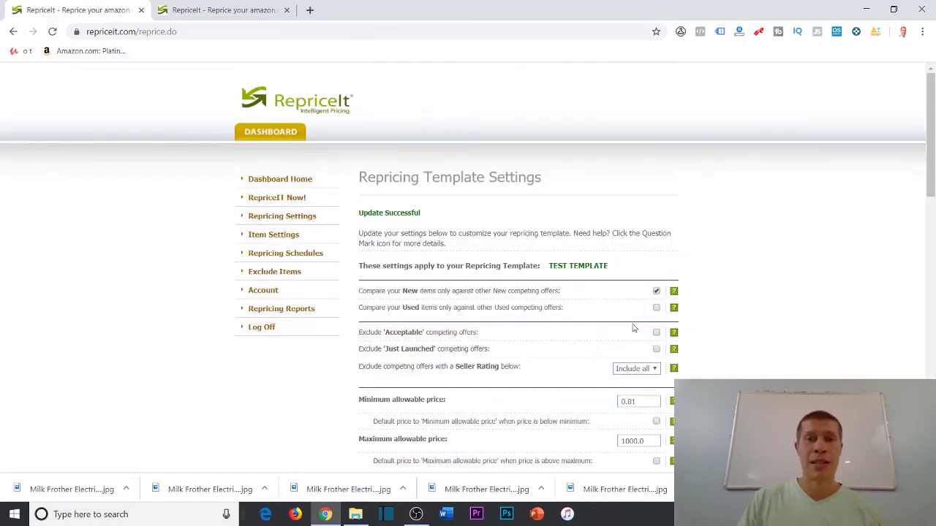
Step: Examine TEST TEMPLATE's saved repricing settings, including offer comparisons, allowable prices, competing-offer limits and repricing modes
scroll(578, 296, "down", 2)
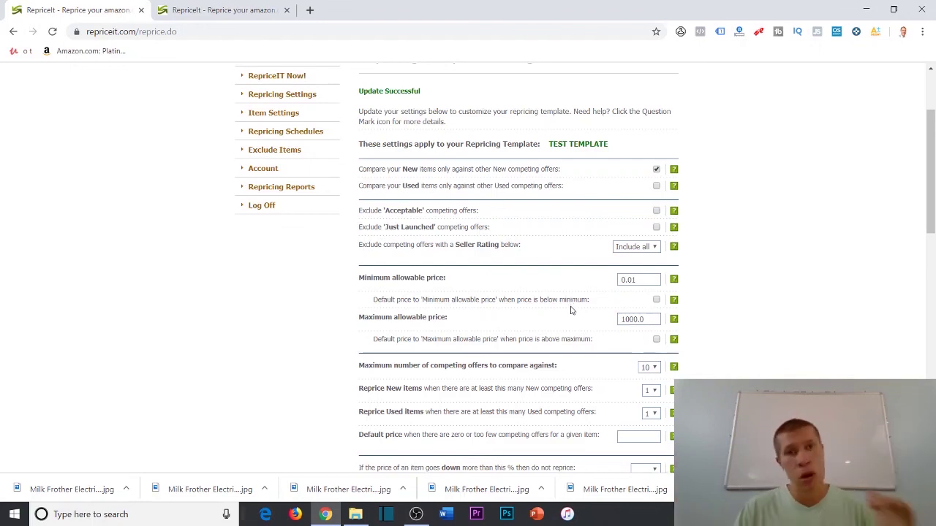
scroll(575, 292, "up", 2)
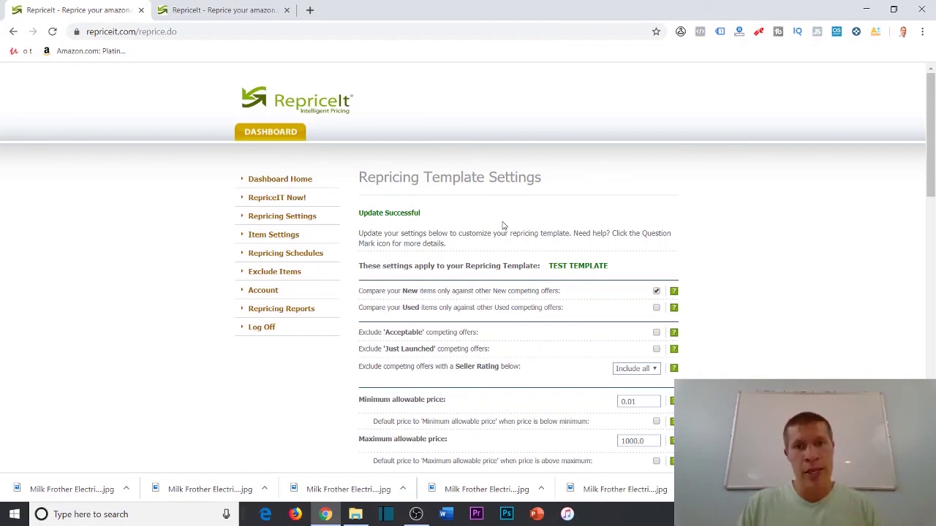
scroll(509, 213, "down", 2)
scroll(468, 182, "up", 2)
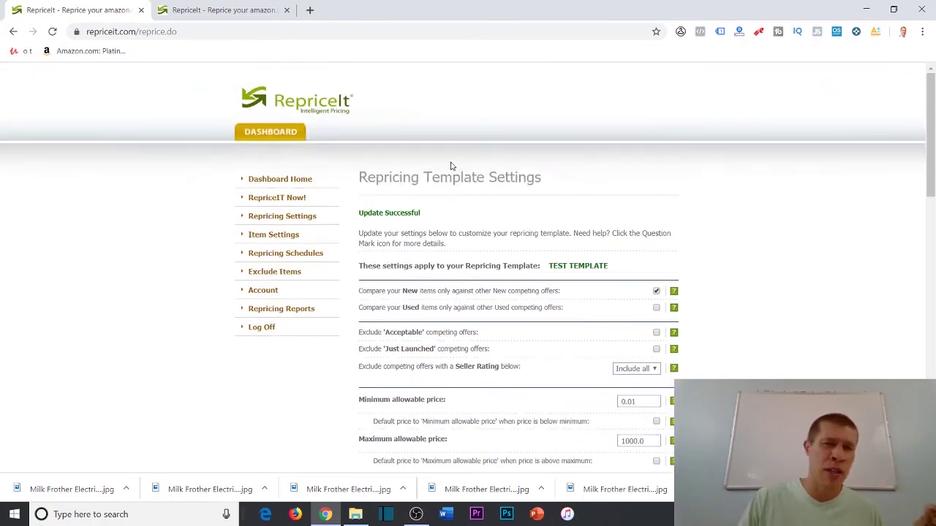
scroll(453, 183, "down", 6)
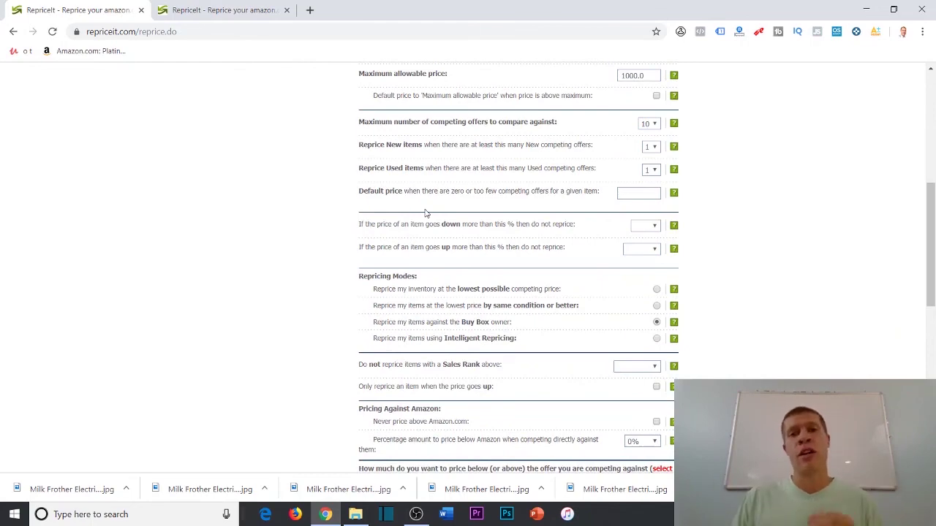
scroll(425, 213, "up", 4)
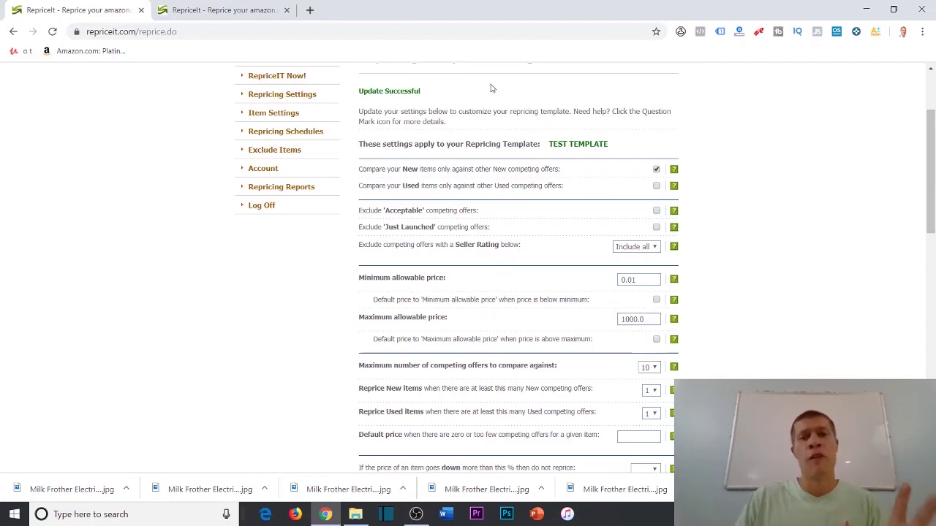
scroll(630, 177, "down", 3)
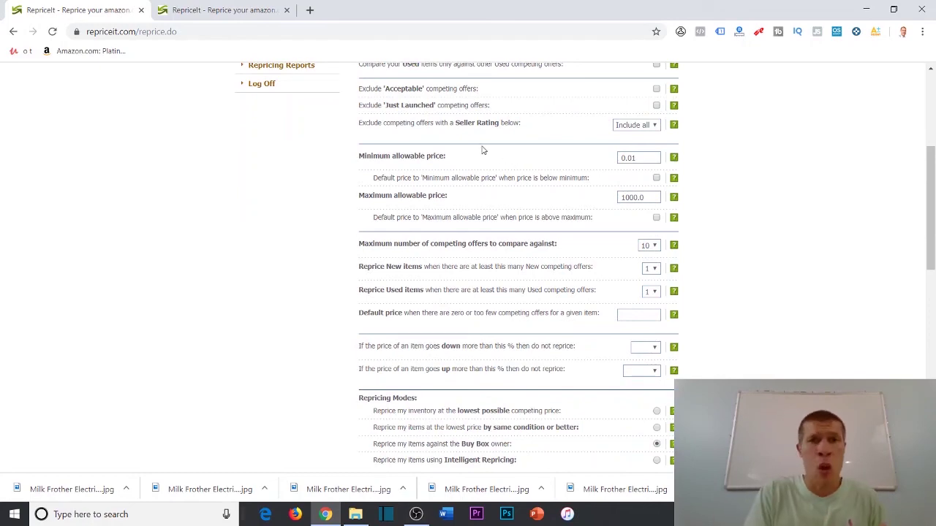
scroll(479, 152, "up", 5)
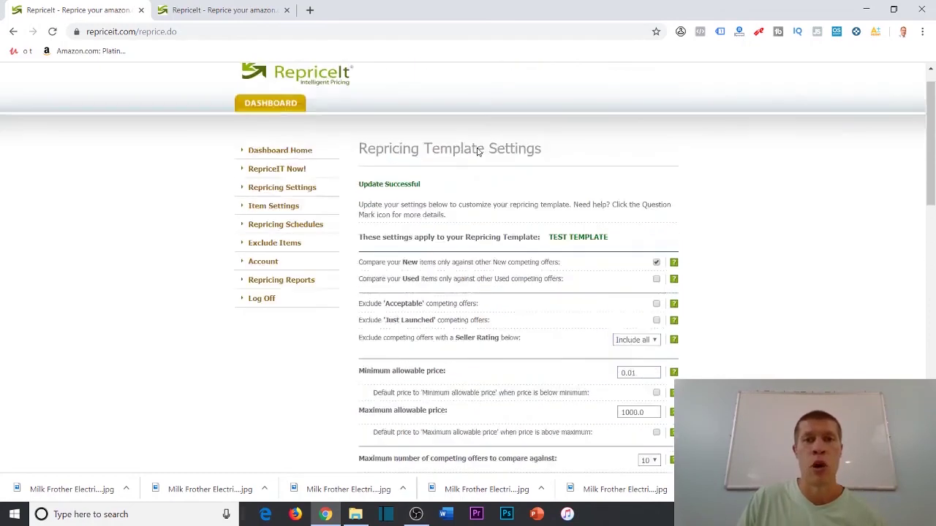